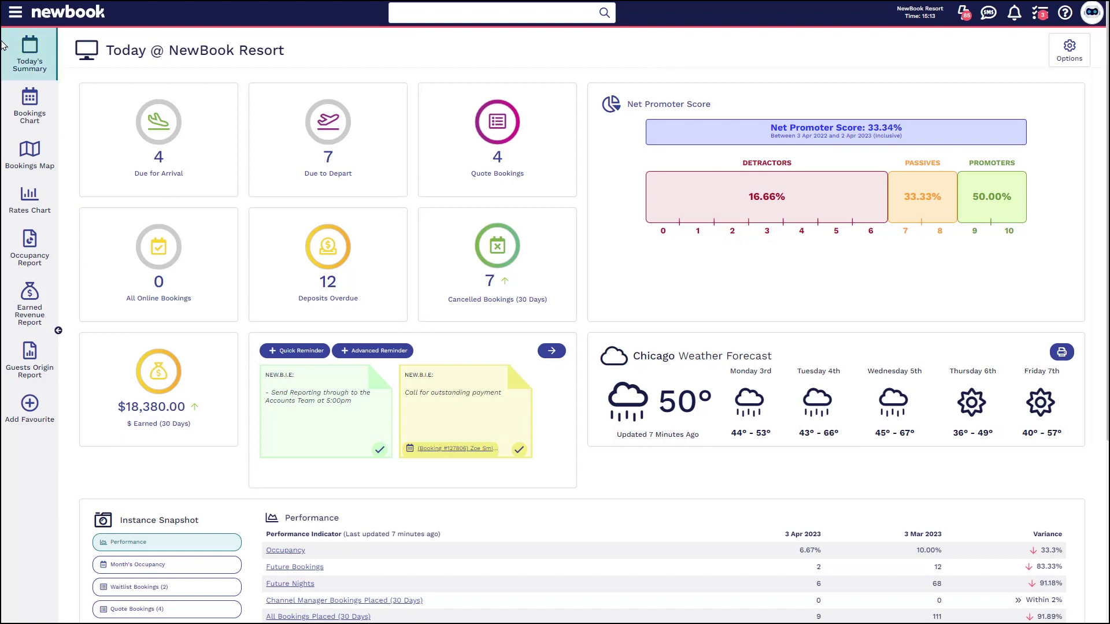
Find the inventory items list through a search for "inventory" and start adding a new inventory item
click(13, 14)
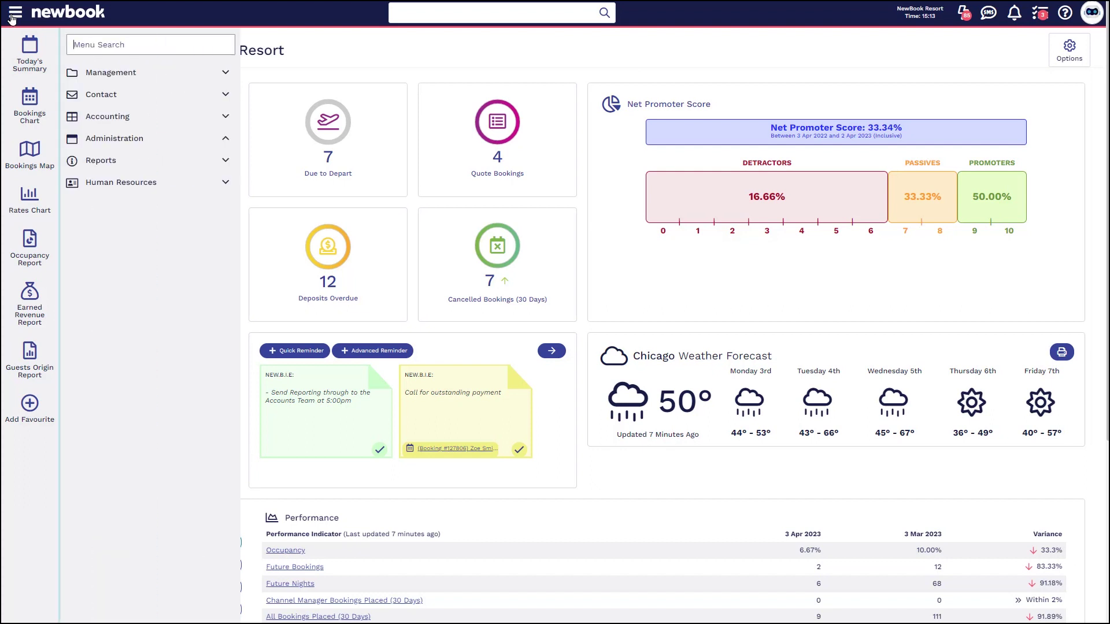
text(inventory)
click(144, 102)
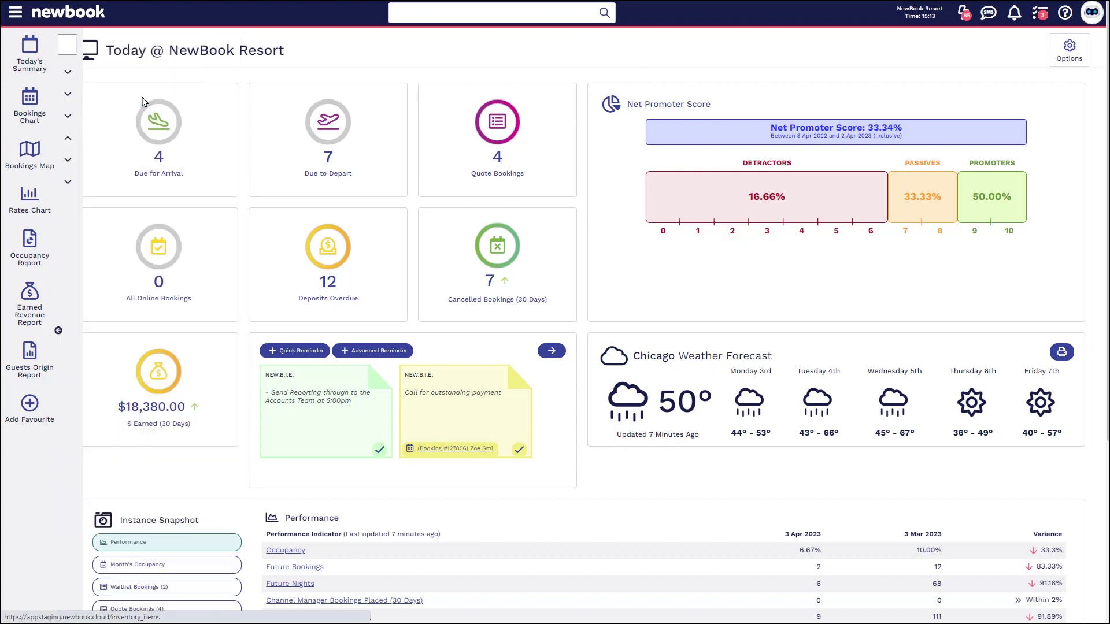
drag(108, 50, 231, 56)
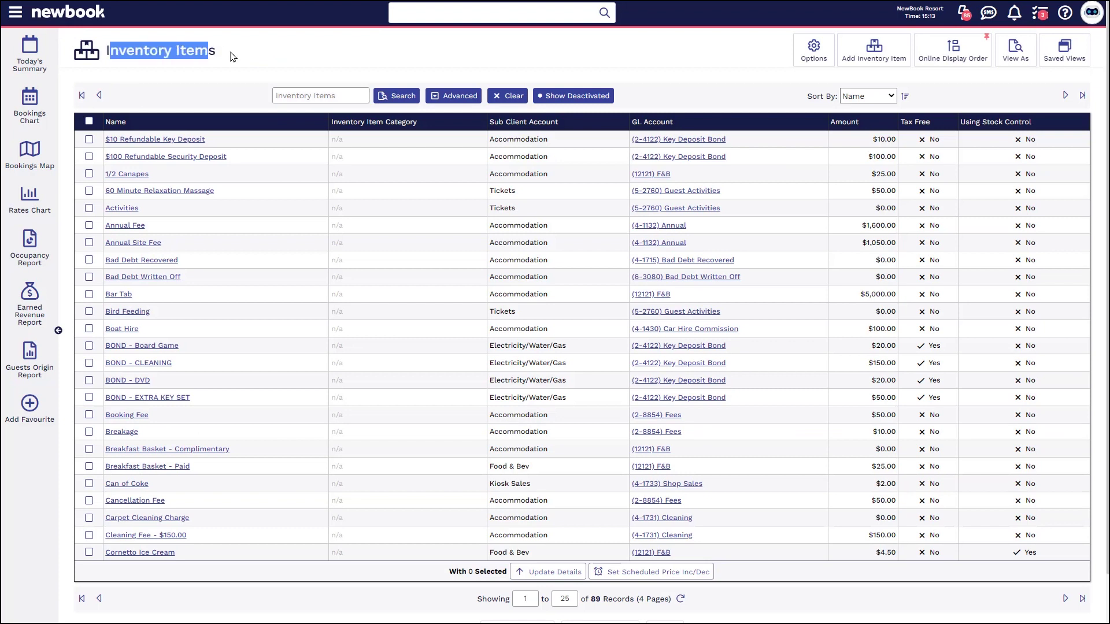
click(233, 55)
click(876, 56)
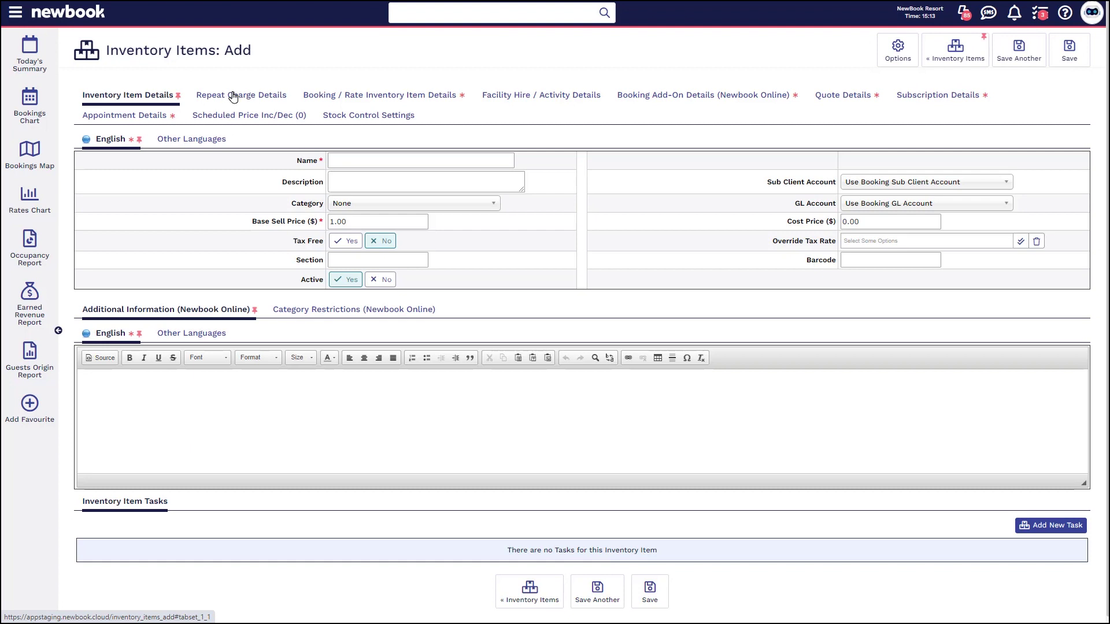
Enter "Weekly Site Fee" as both the name and the description of the new inventory item
drag(261, 162, 334, 159)
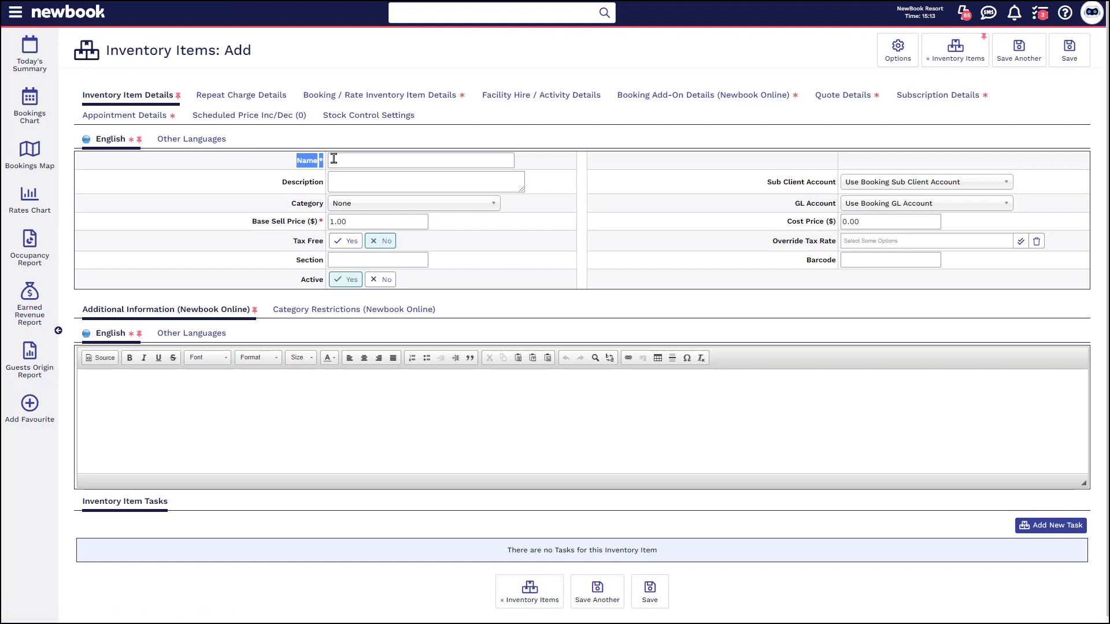
click(332, 161)
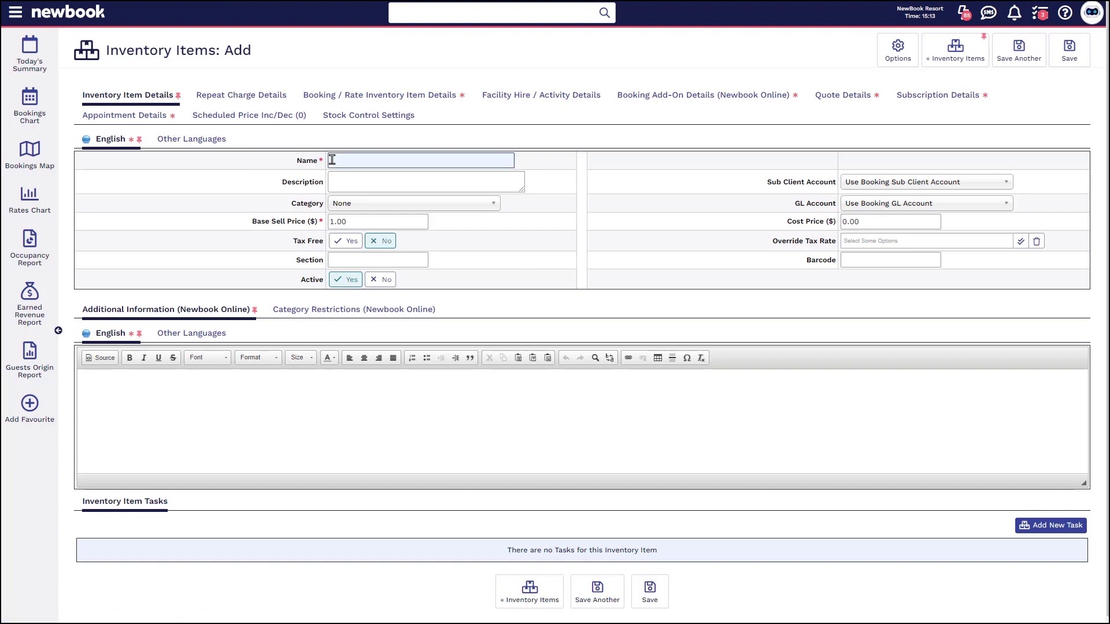
text(Weekly Site Fee)
click(349, 180)
text(Weekly Site Fee)
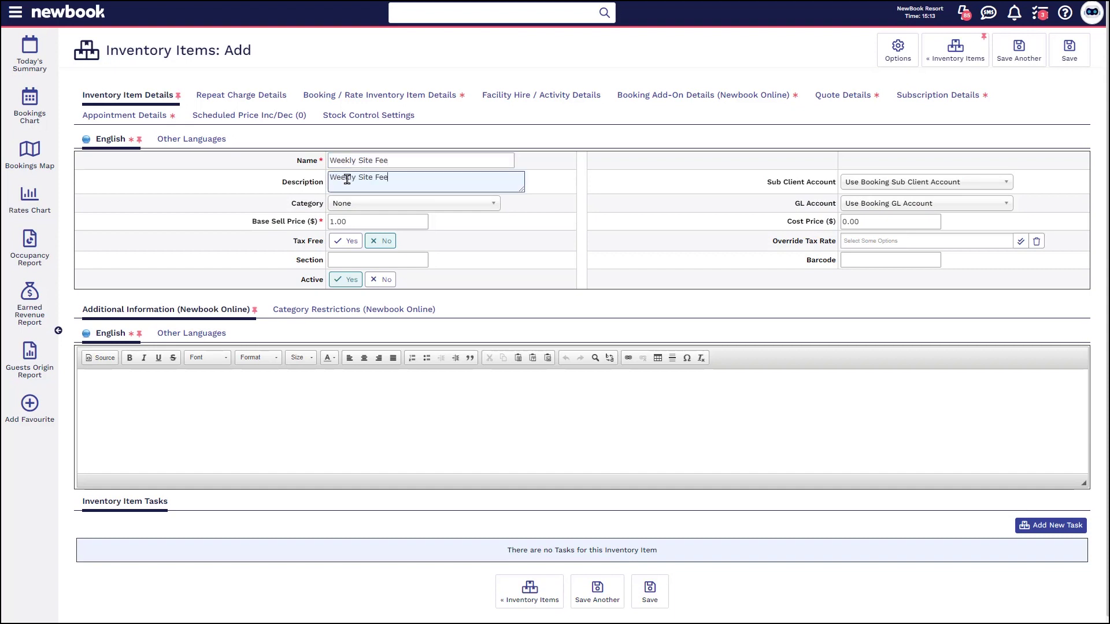
key(shift+Left)
key(shift+Left)
key(shift+Left)
key(shift+Left)
key(shift+Left)
key(shift+Left)
key(shift+Left)
key(shift+Left)
key(shift+Left)
key(shift+Left)
key(shift+Left)
key(shift+Left)
key(shift+Left)
key(shift+Left)
key(shift+Left)
key(shift+Left)
Set the base sell price of the new inventory item to 475
drag(248, 221, 347, 219)
click(270, 218)
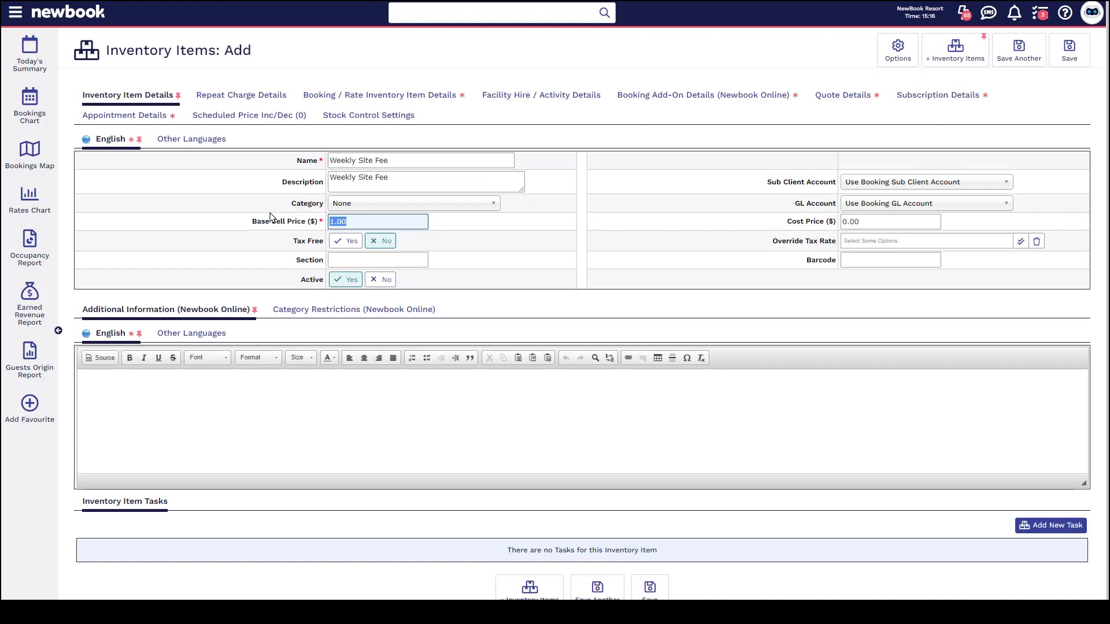
text(475)
Assign the Accommodation sub client account and the (4-1220) Accommodation GL account to the item
drag(766, 188, 836, 206)
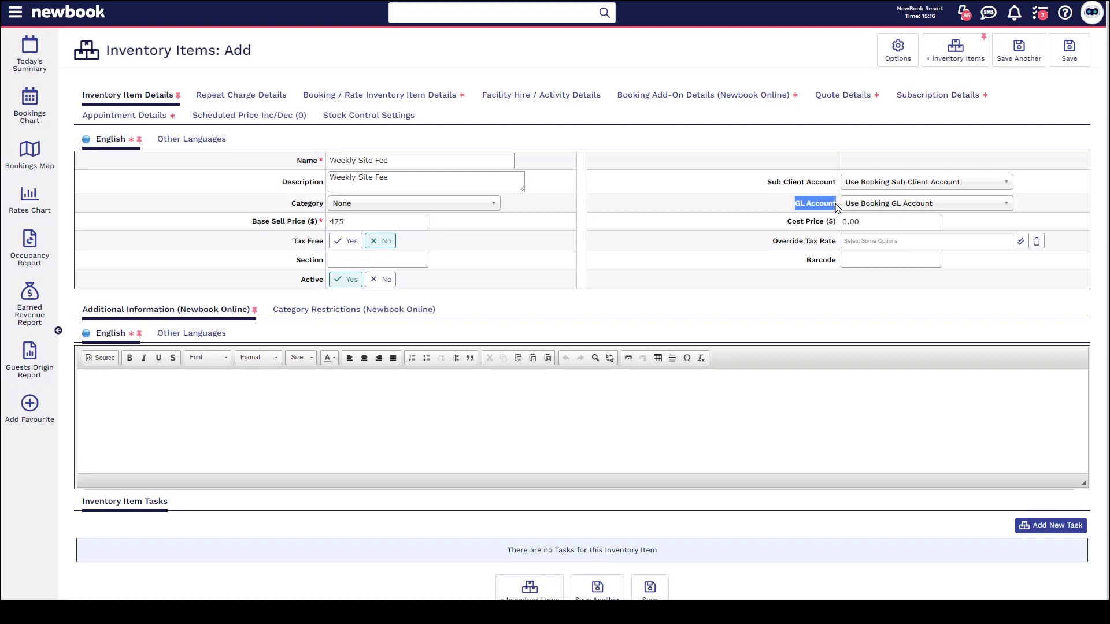
drag(760, 189, 836, 186)
click(870, 184)
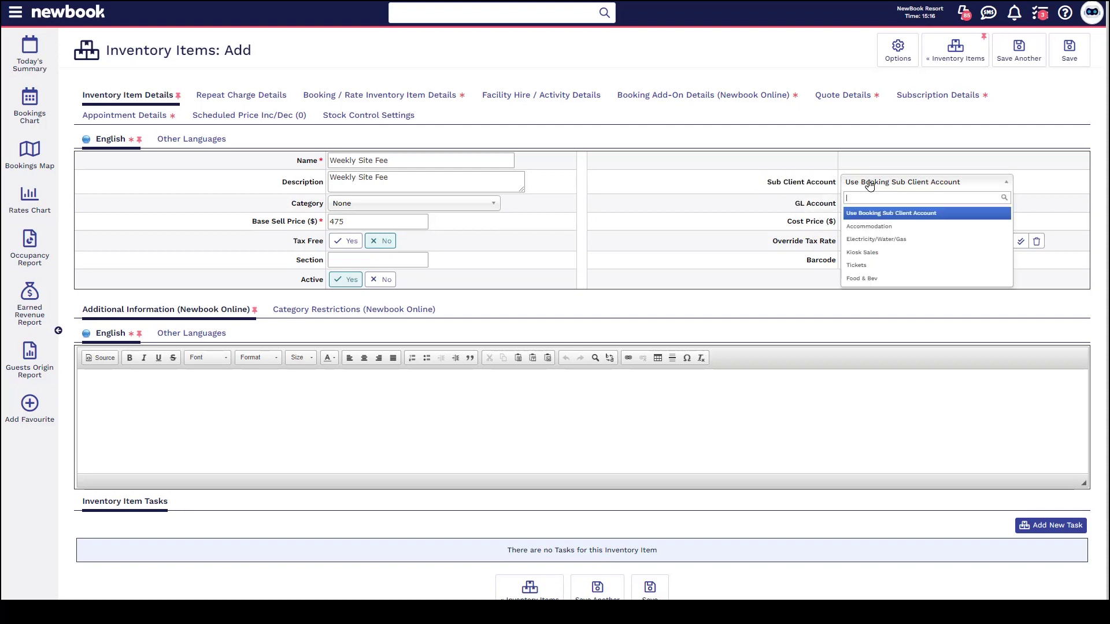
click(905, 226)
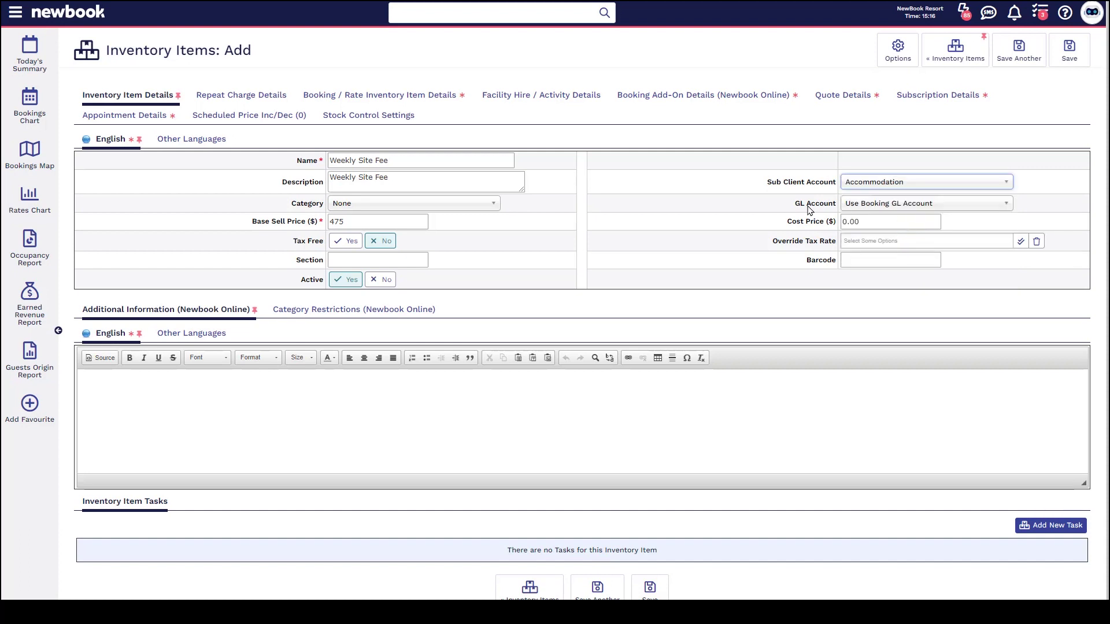
double_click(863, 206)
click(864, 207)
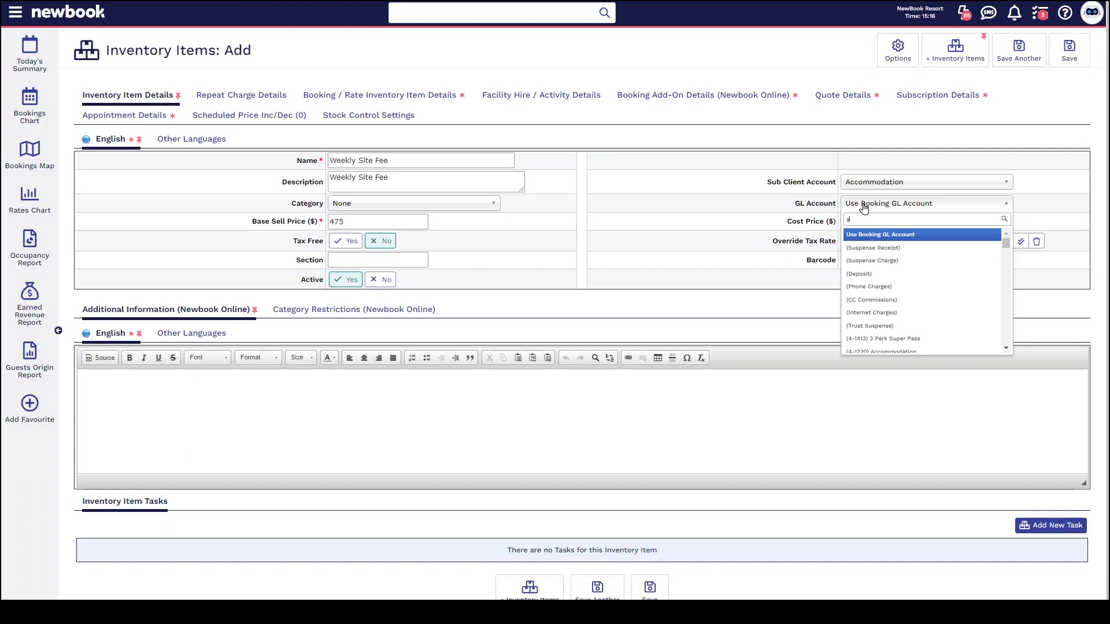
text(ccomm)
key(Return)
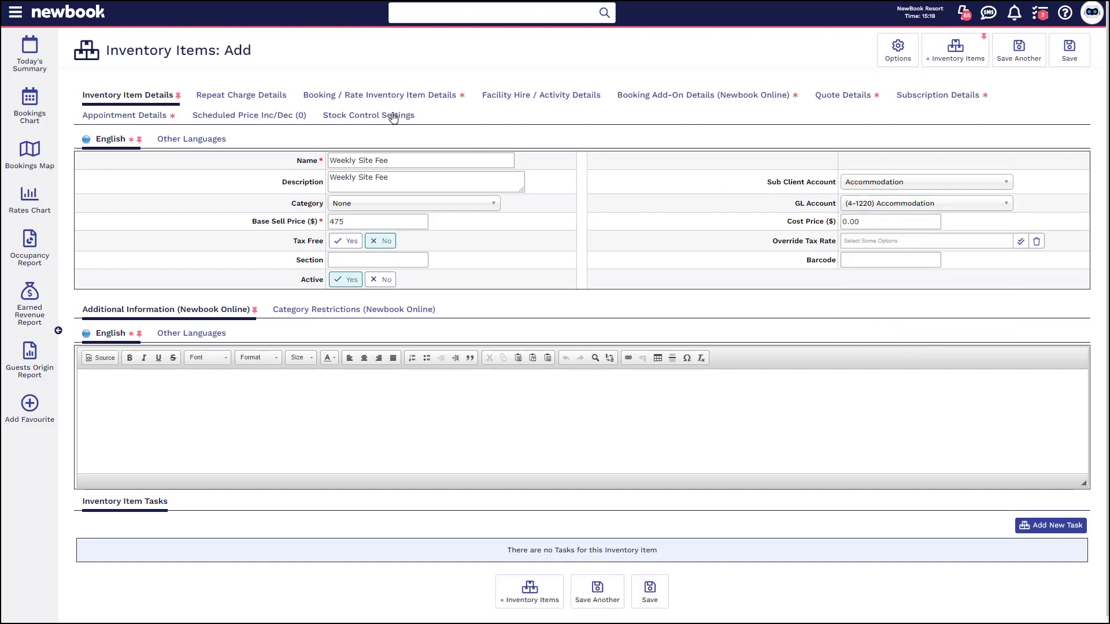
In the repeat charge details, set the item to repeat every 1 week and review the generate and prorata billing options
click(257, 99)
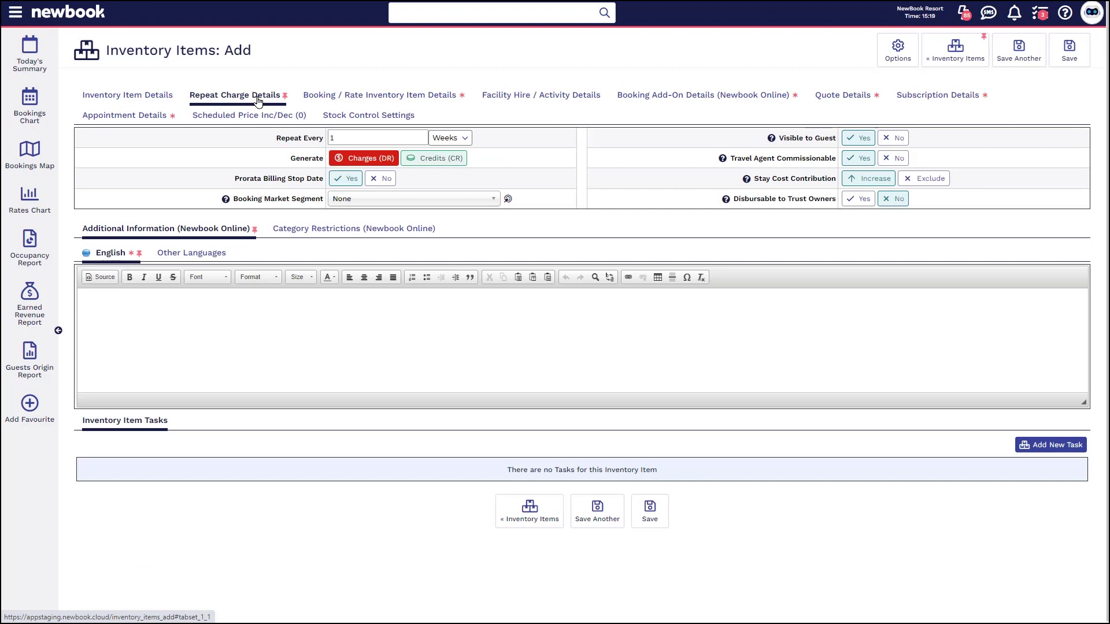
drag(270, 144, 318, 144)
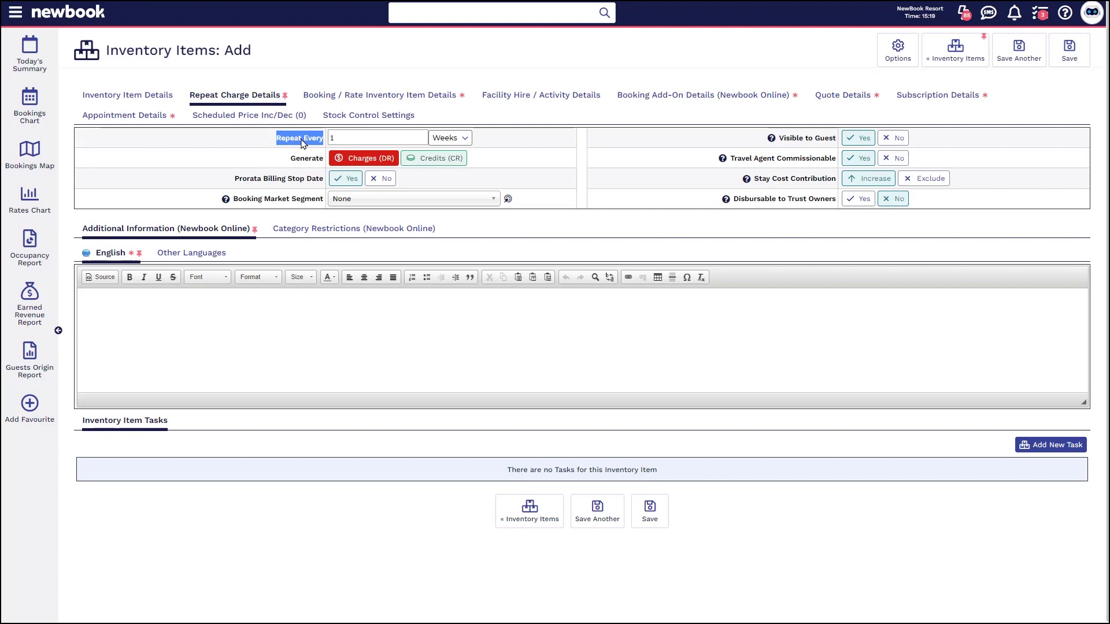
click(348, 137)
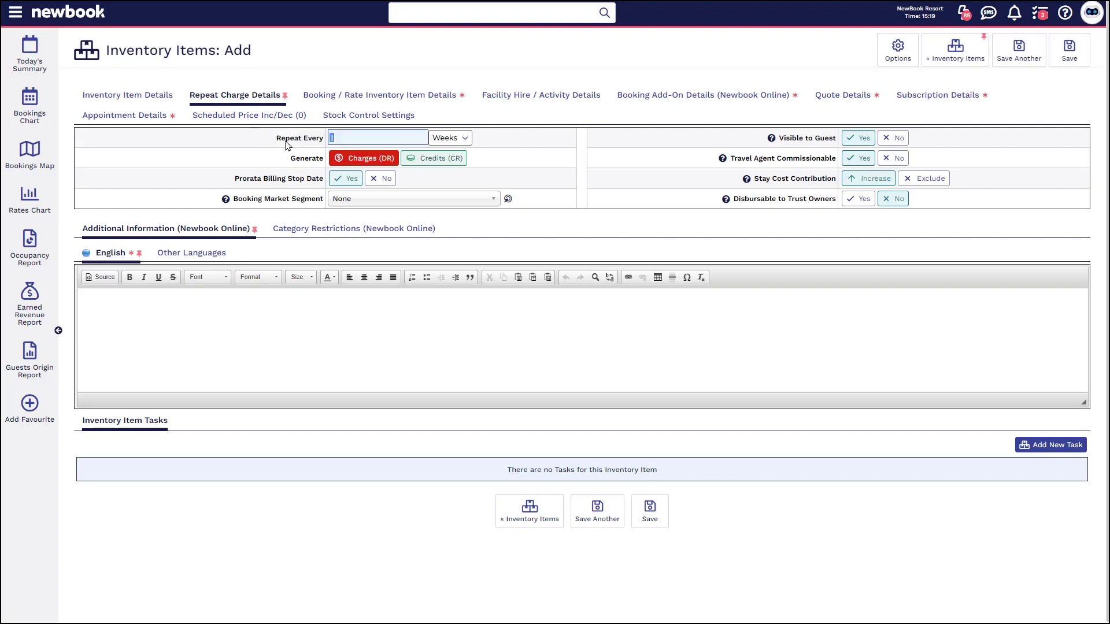
click(445, 138)
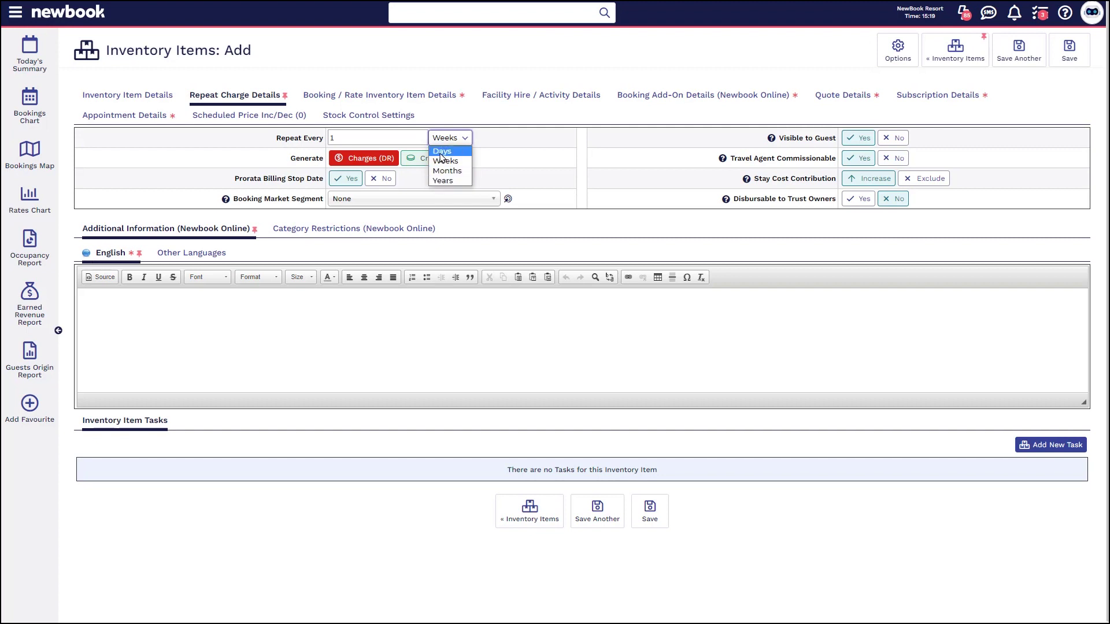
click(442, 161)
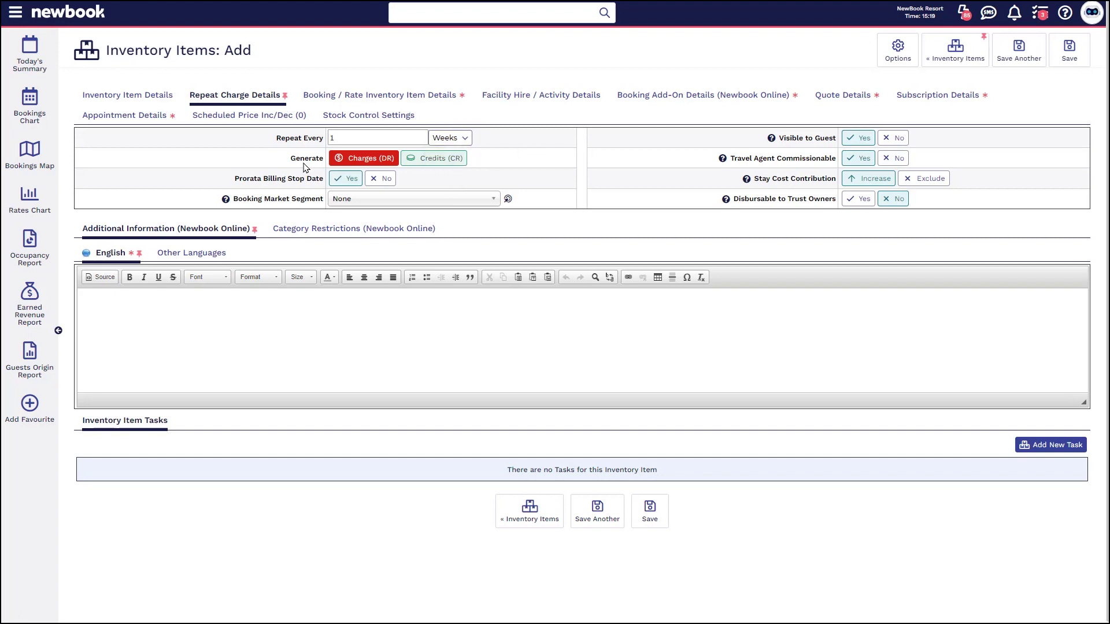
drag(292, 163, 326, 162)
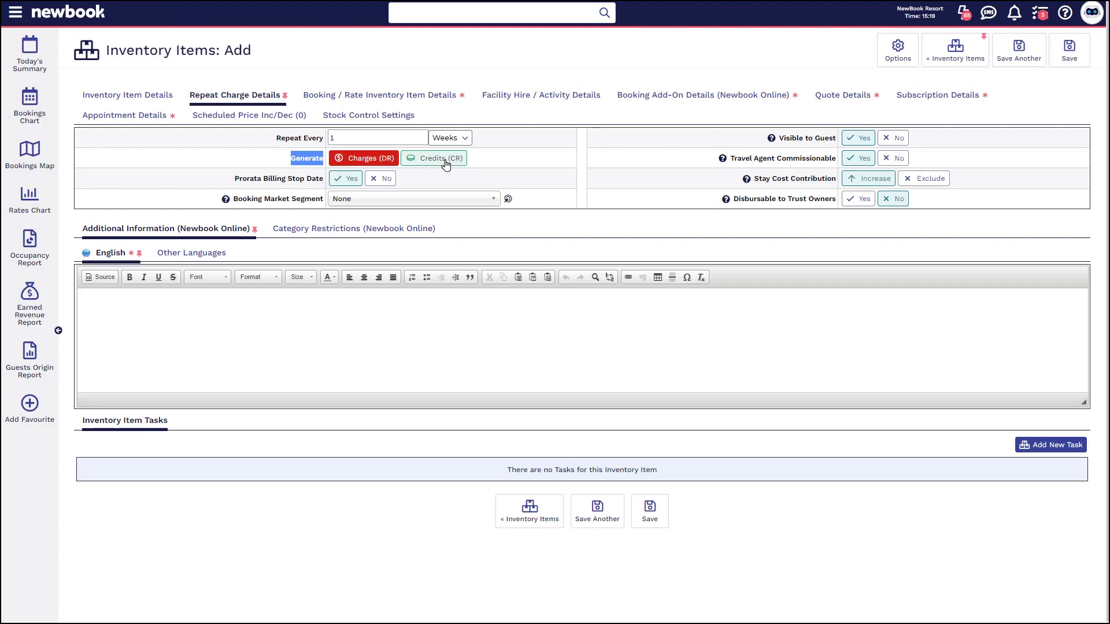
drag(234, 180, 326, 183)
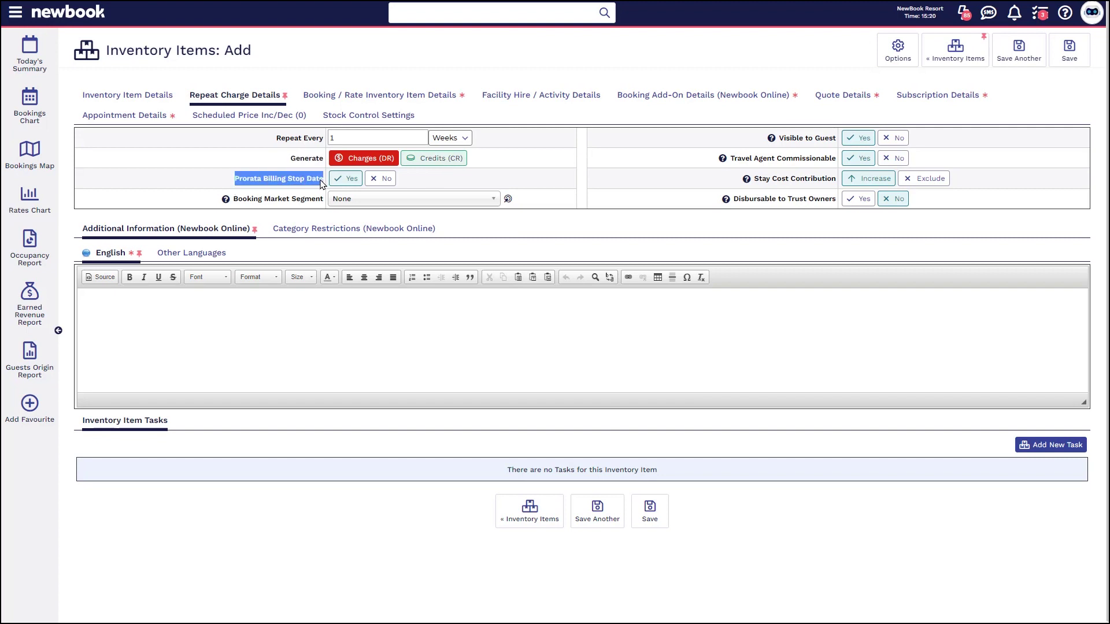
click(282, 185)
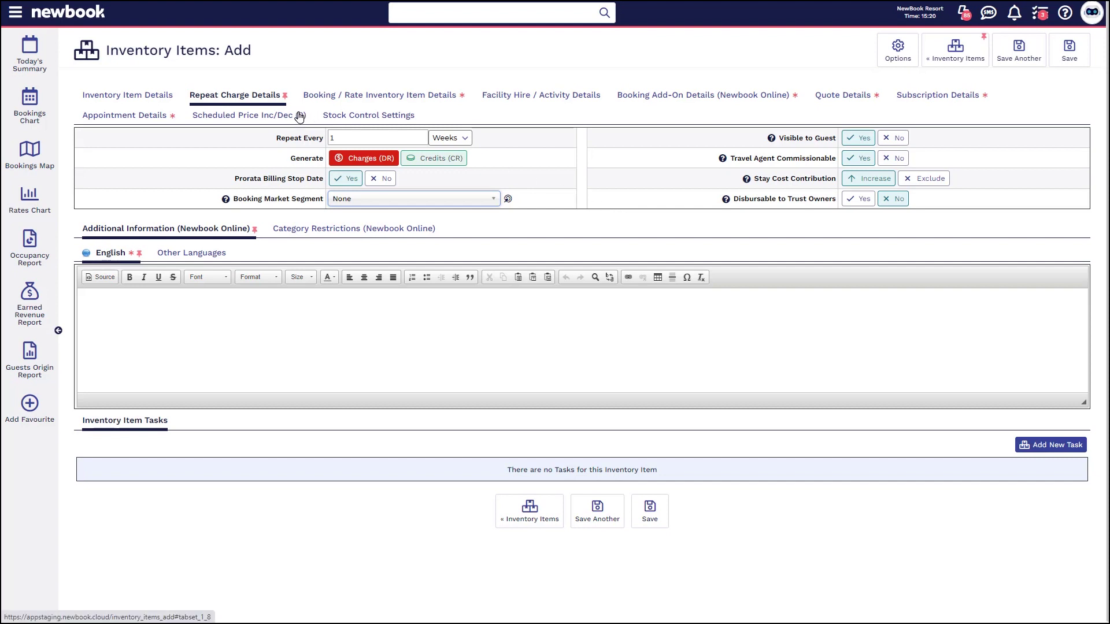
Add a scheduled price increase/decrease to the item, dated 1 Jul 2024
click(256, 118)
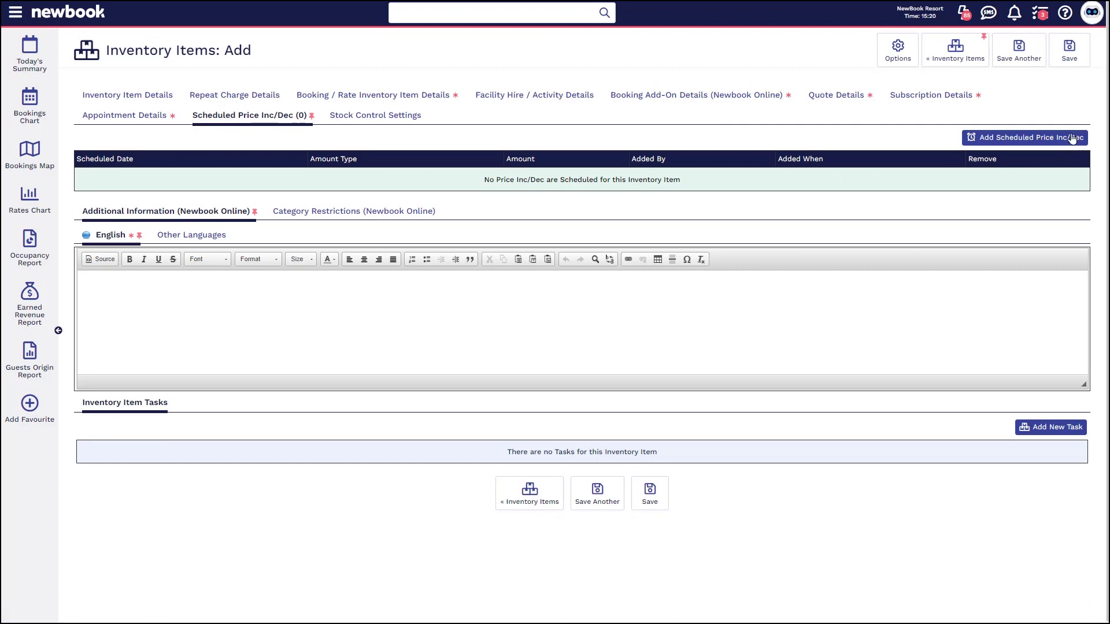
click(1012, 139)
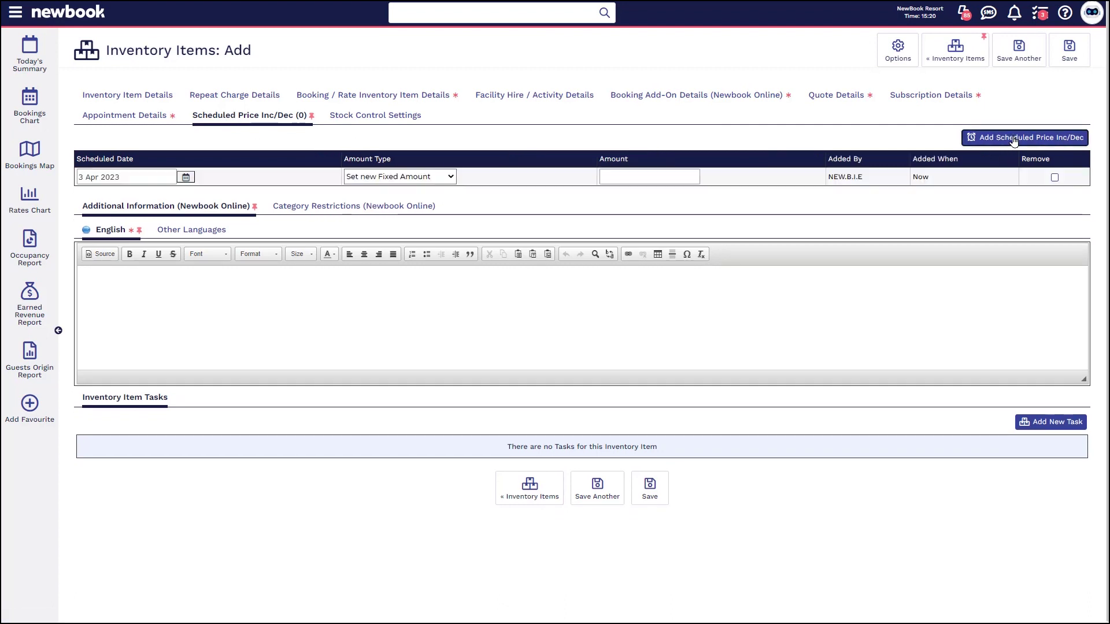
click(186, 177)
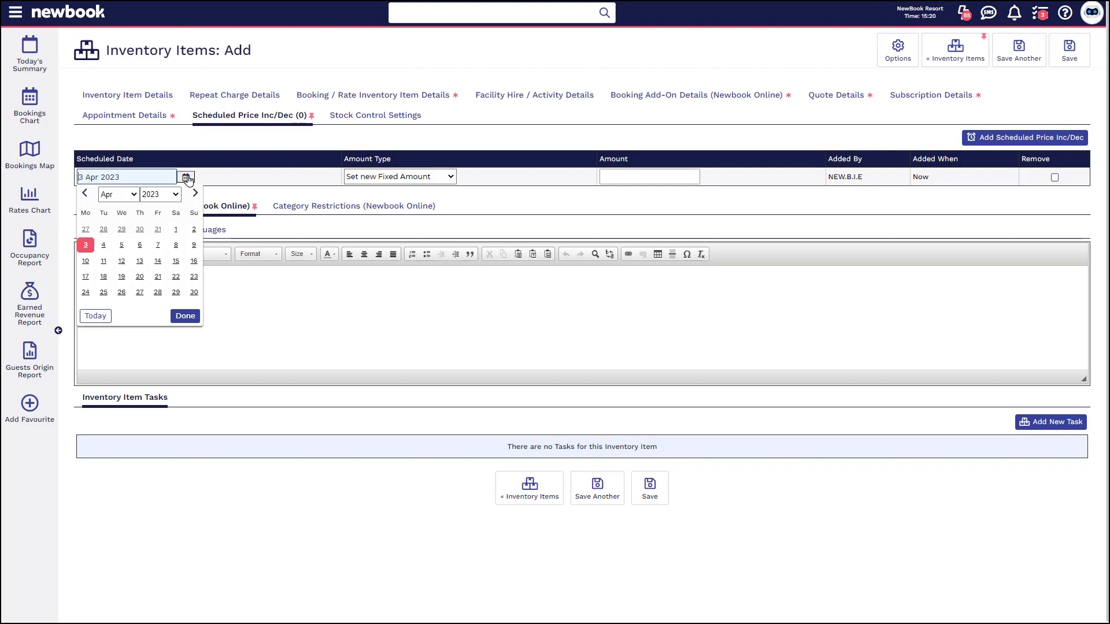
click(175, 195)
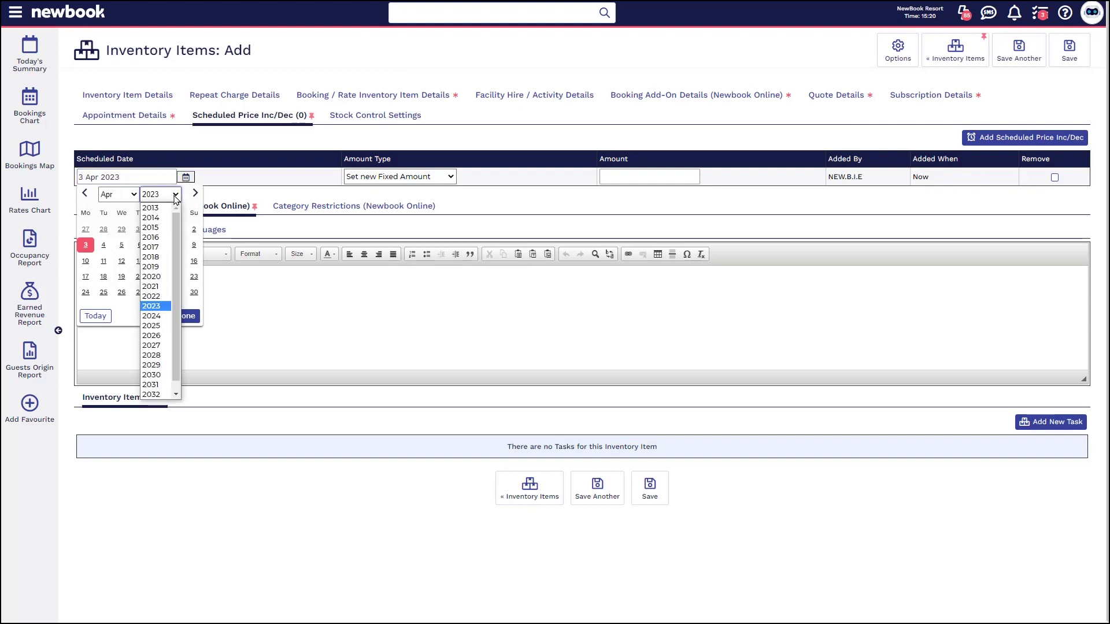
click(151, 315)
click(118, 194)
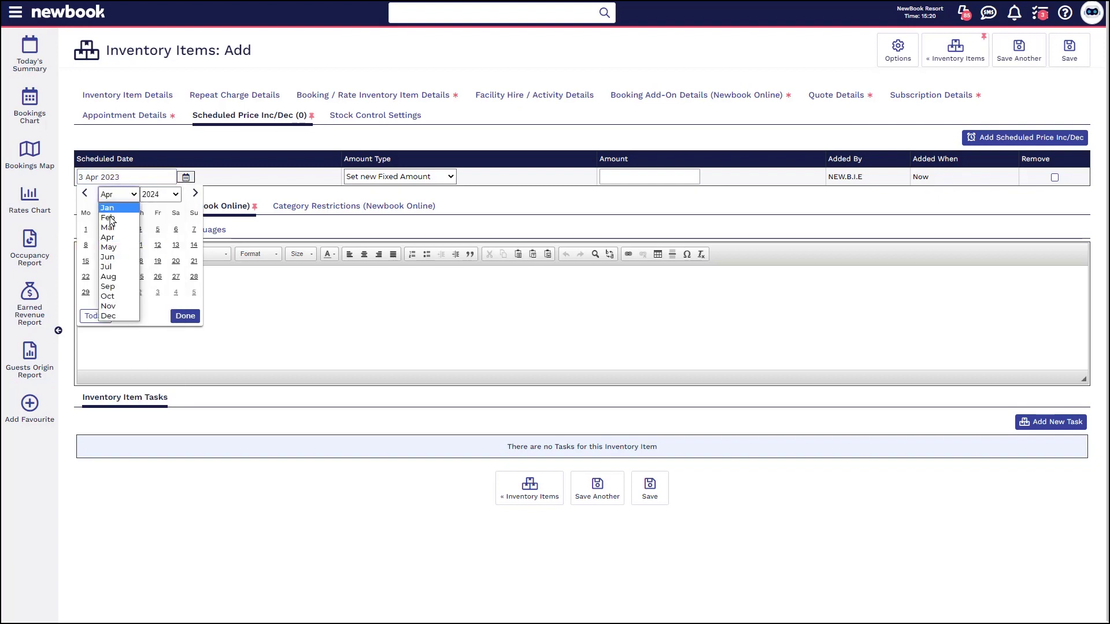
click(108, 267)
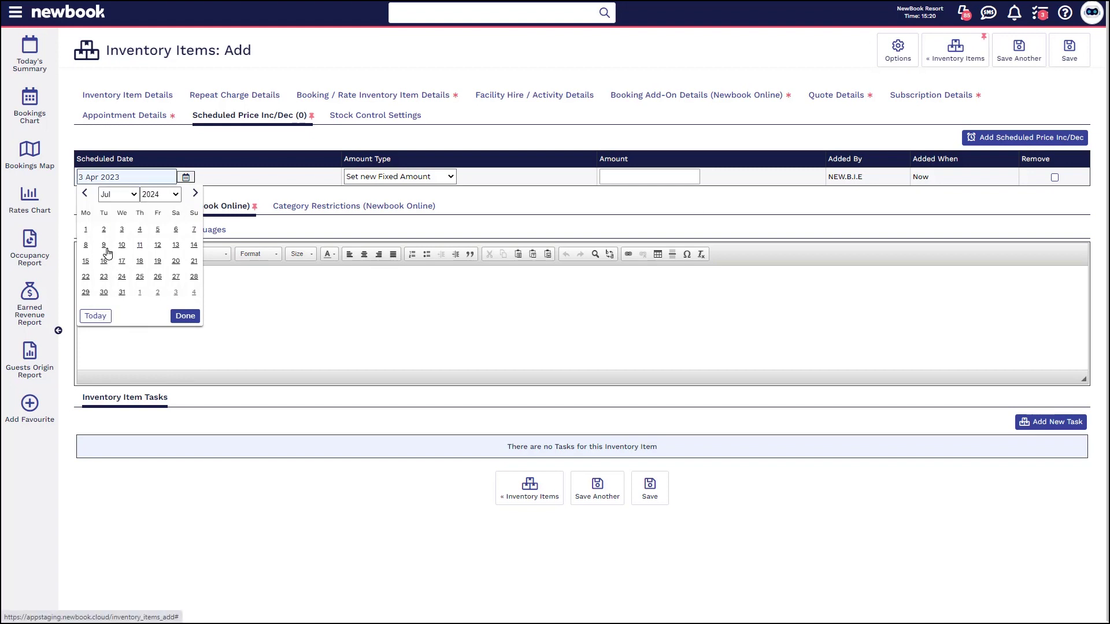
click(85, 230)
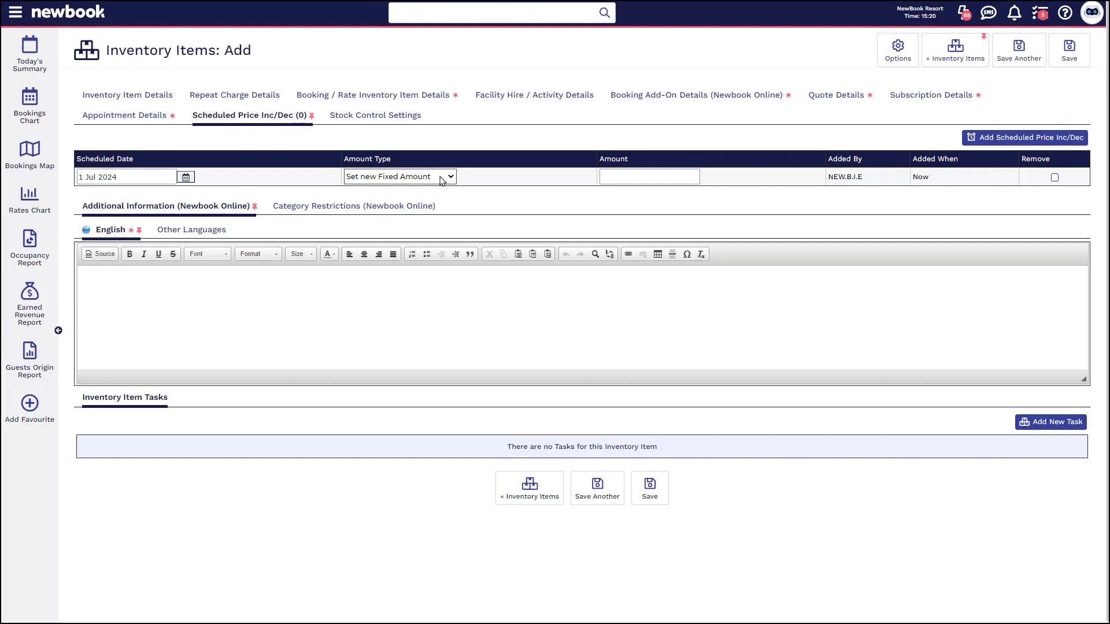
Enter 490 as the new fixed amount of the scheduled price change, review the other amount types and save the inventory item
click(658, 180)
text(490)
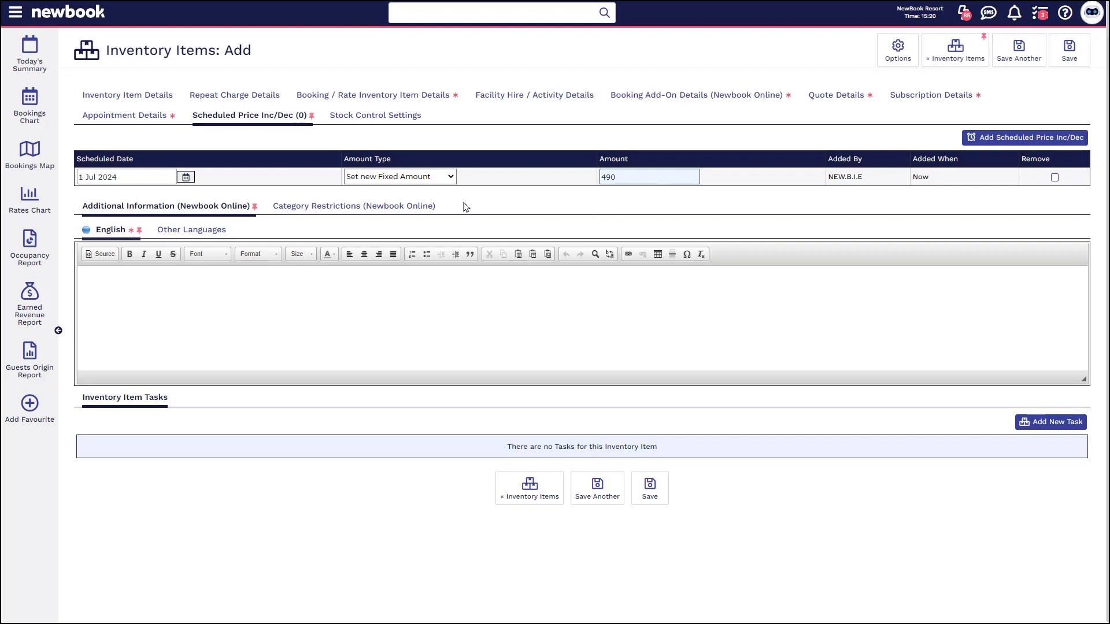
click(440, 182)
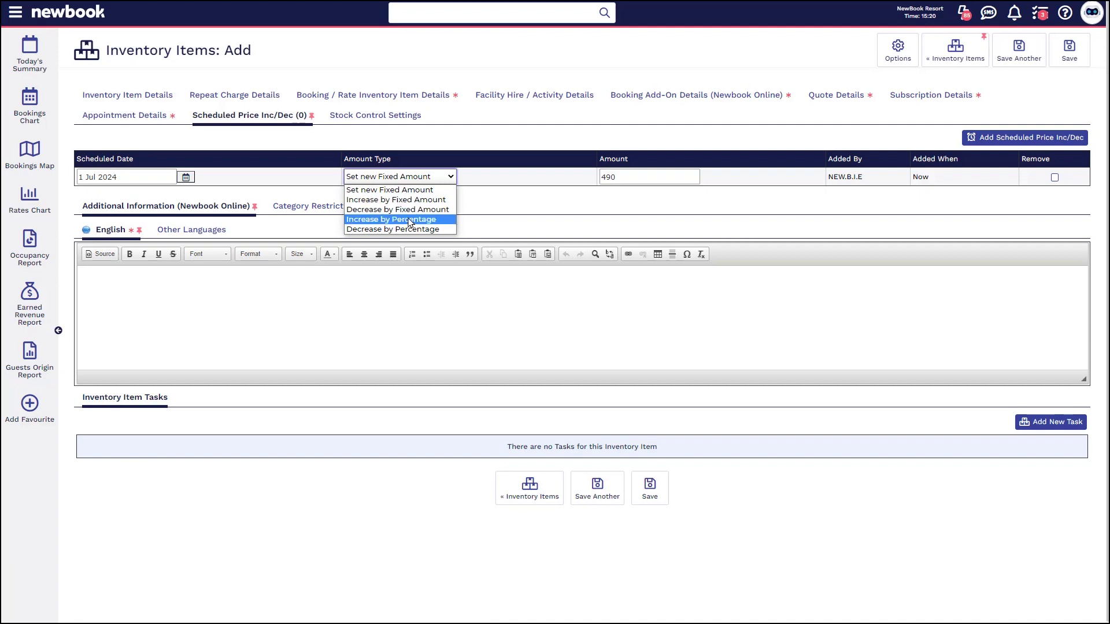
click(559, 195)
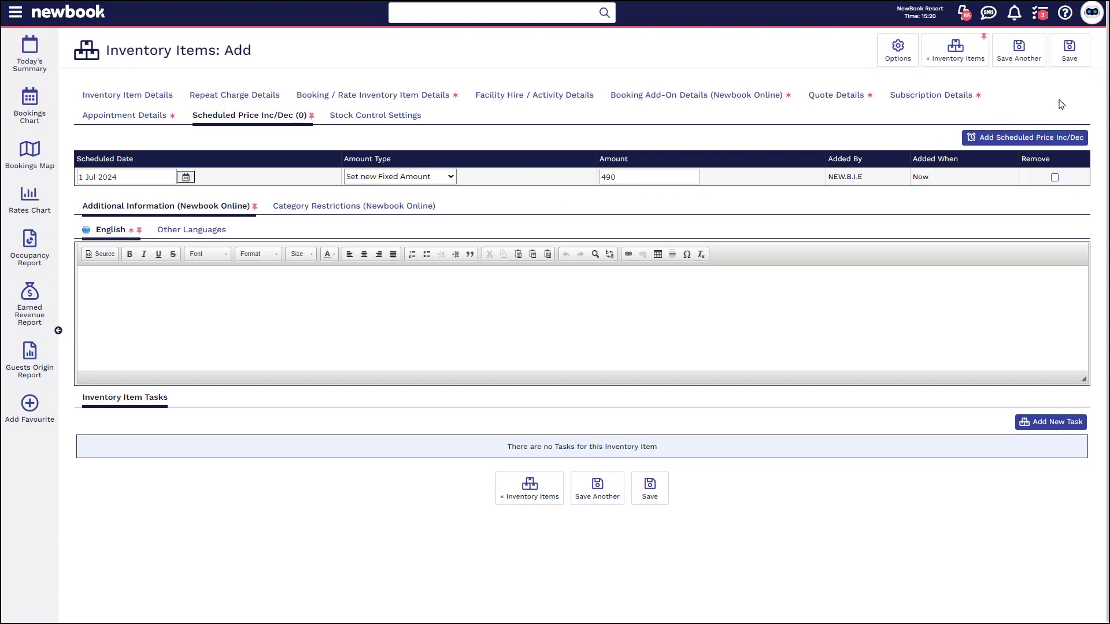
click(1069, 54)
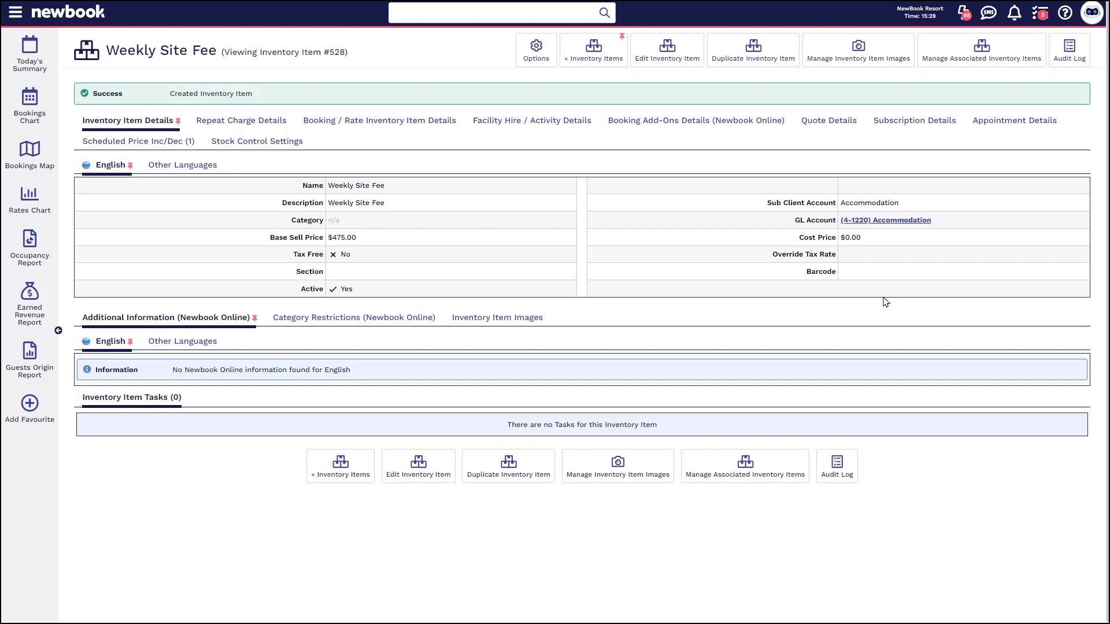
Edit the saved Weekly Site Fee item and set its base sell price to 480.00
click(658, 59)
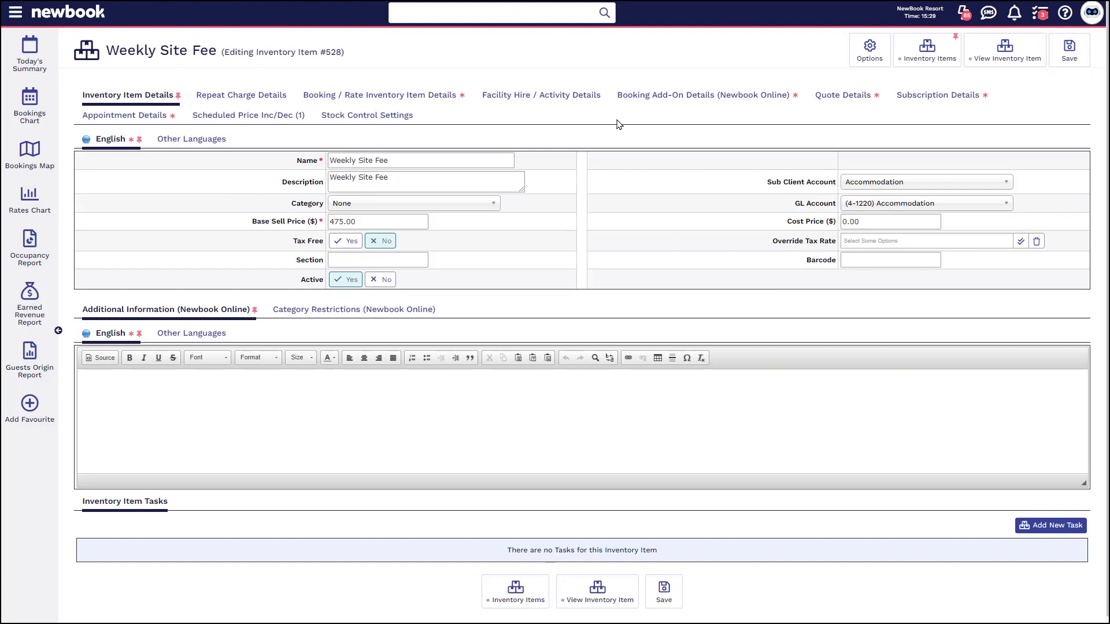
click(312, 221)
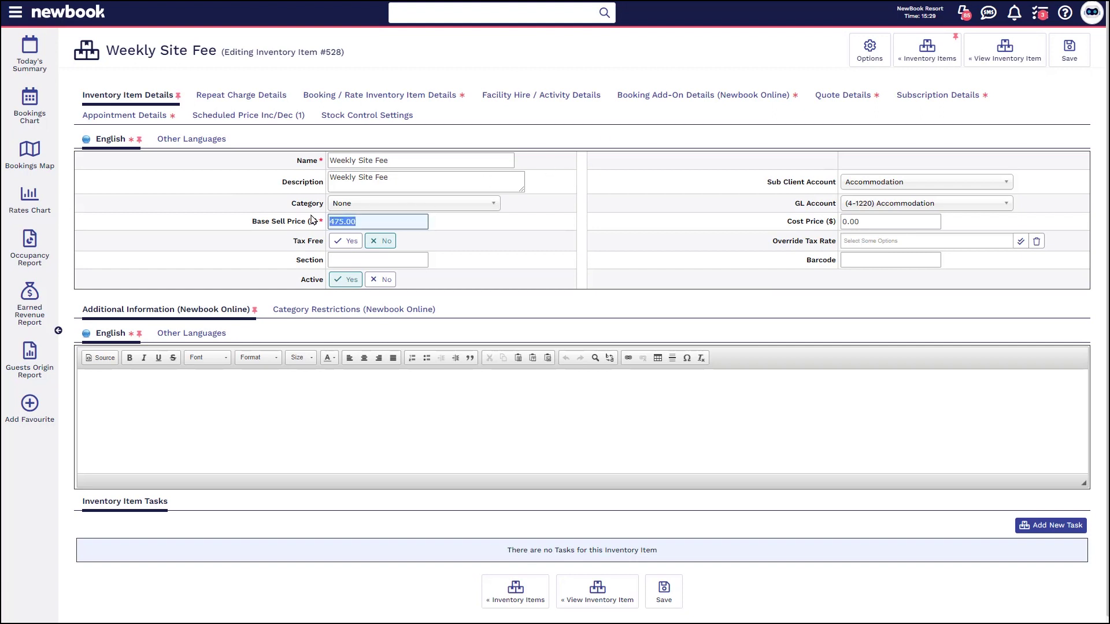
text(480.00)
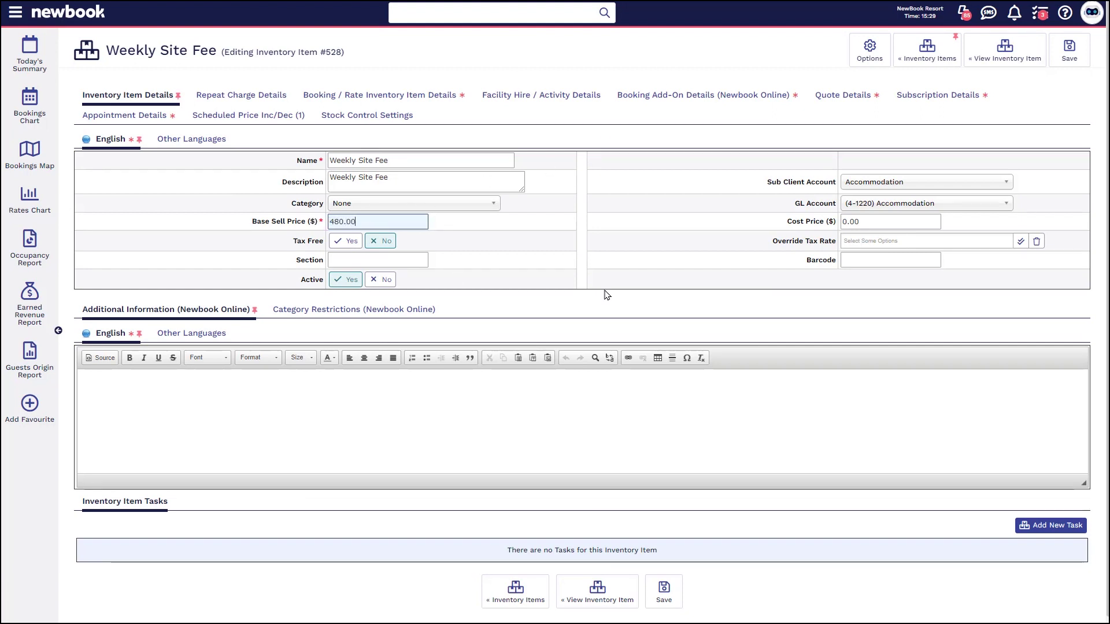
Save the Weekly Site Fee item and duplicate it as a new inventory item named Weekly Site Fee - Ensuite Sites
click(1057, 62)
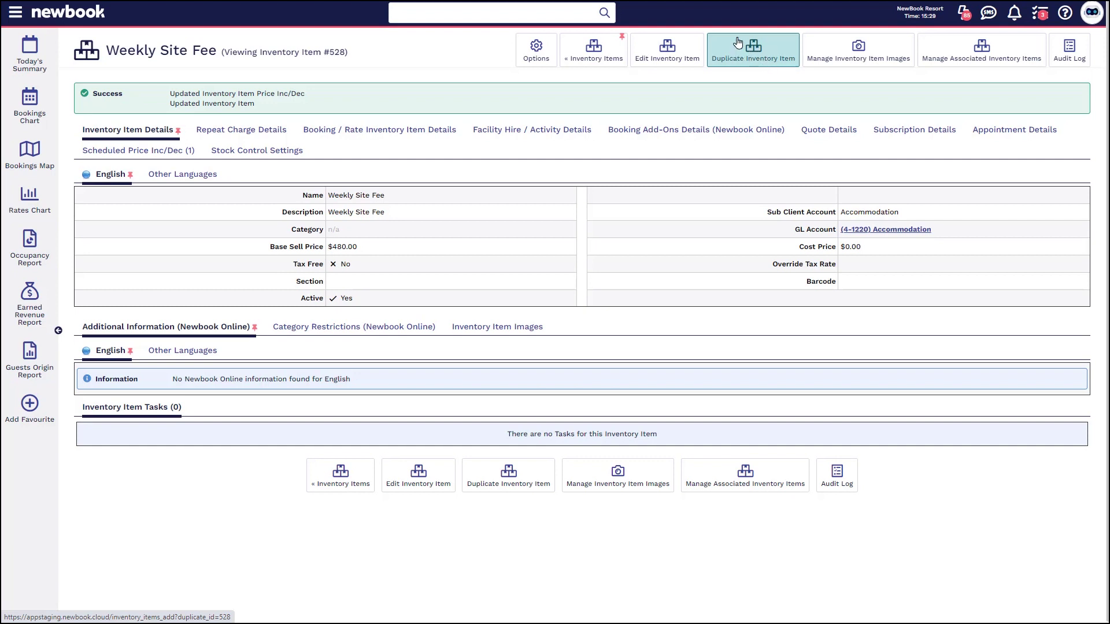
click(754, 52)
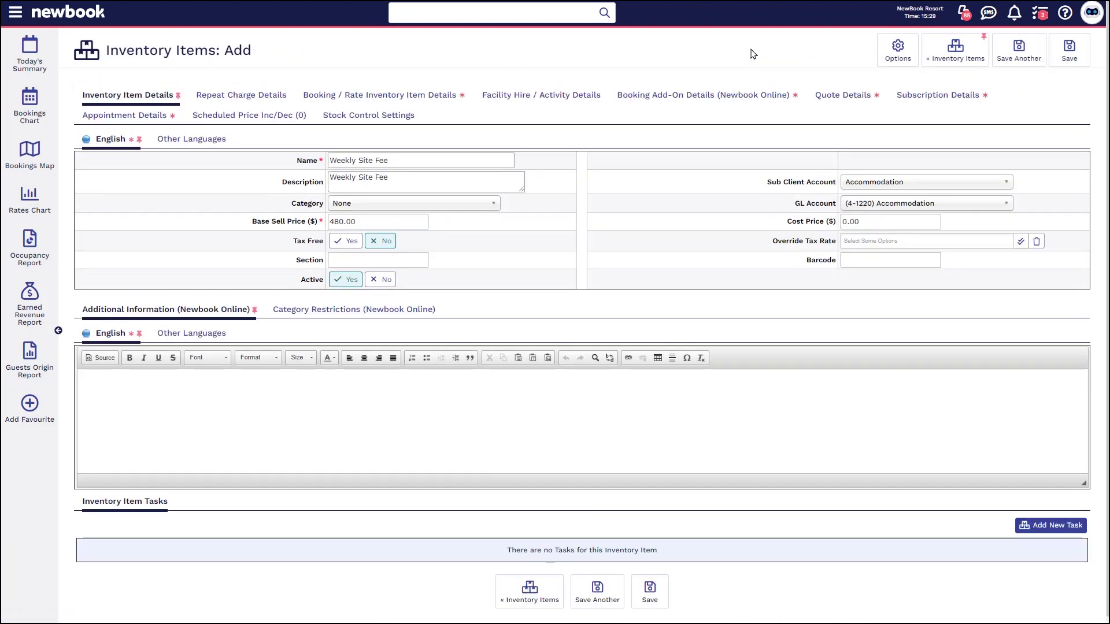
click(408, 160)
text(- Ensuite)
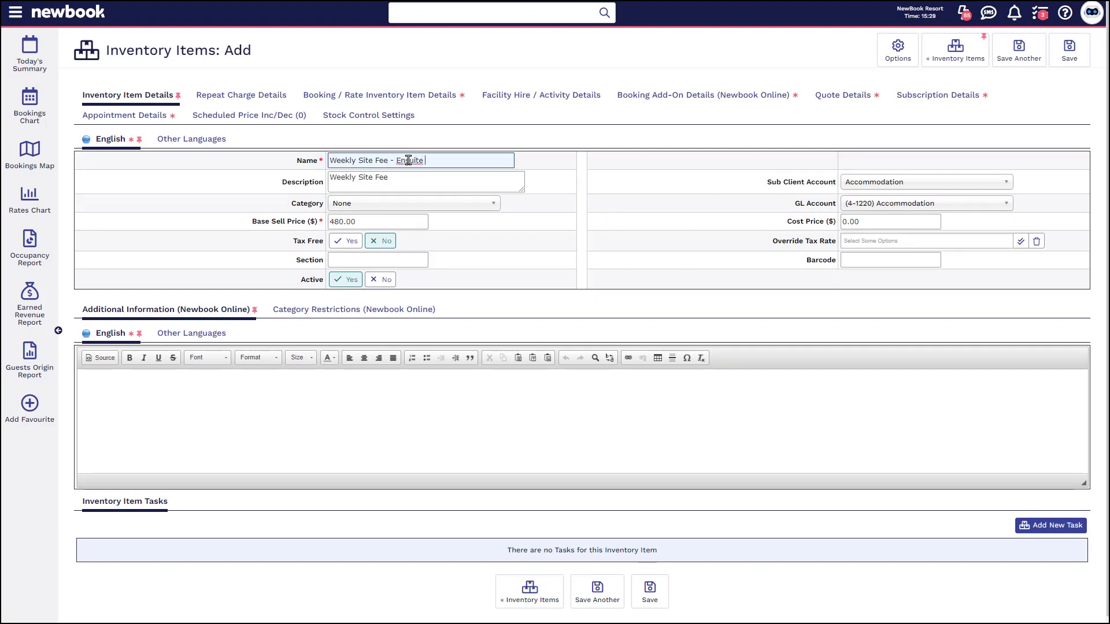
text( Sites)
Copy the duplicate item's name into its description and set its base sell price to 500
drag(452, 161, 158, 137)
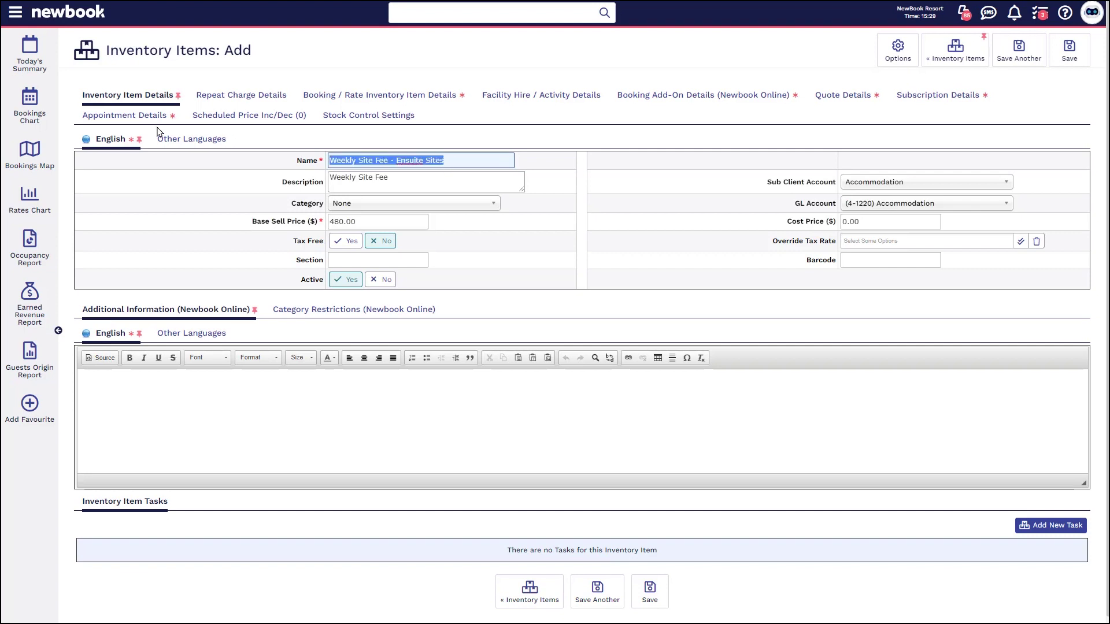
key(ctrl+c)
key(Tab)
key(ctrl+a)
key(ctrl+v)
key(Tab)
text(50)
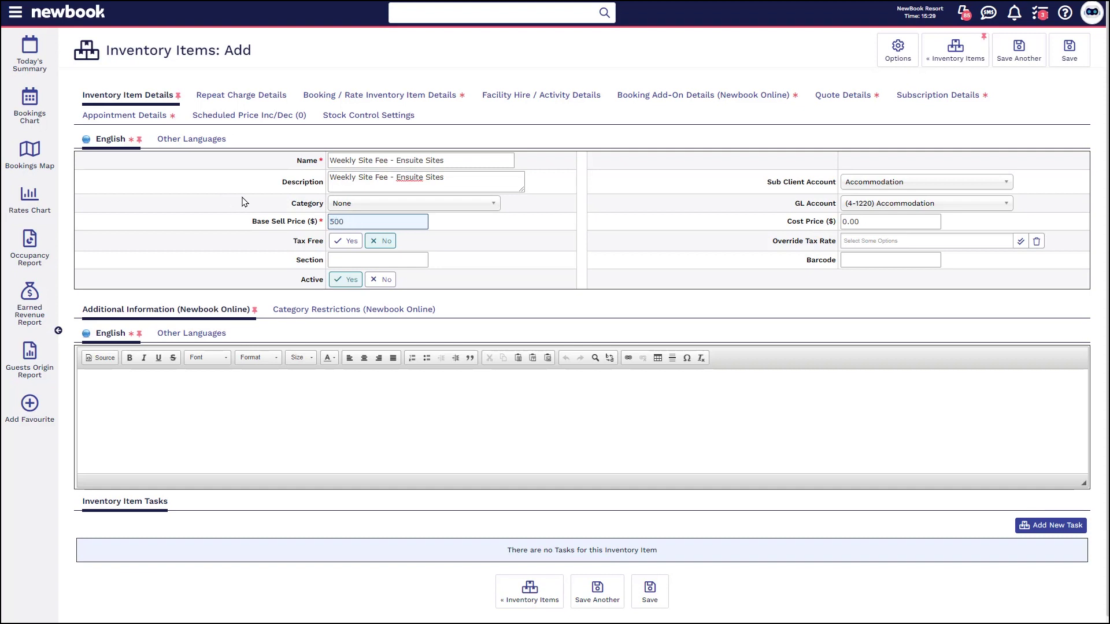
drag(763, 181, 838, 211)
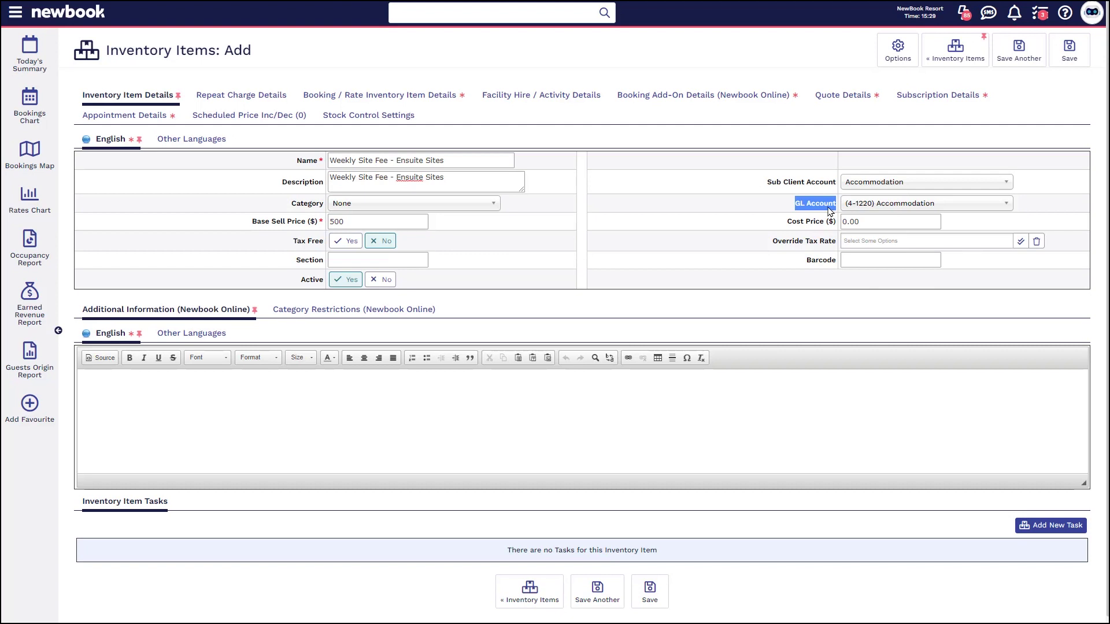
Check the repeat interval in the duplicate's repeat charge details and save the new inventory item
click(270, 101)
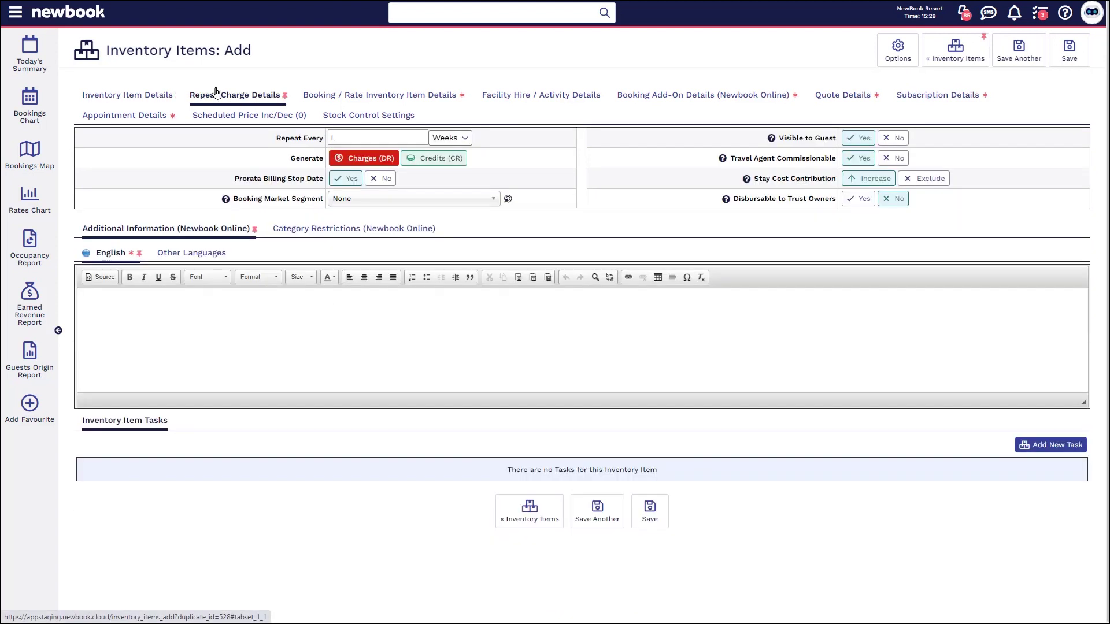
triple_click(296, 144)
click(301, 144)
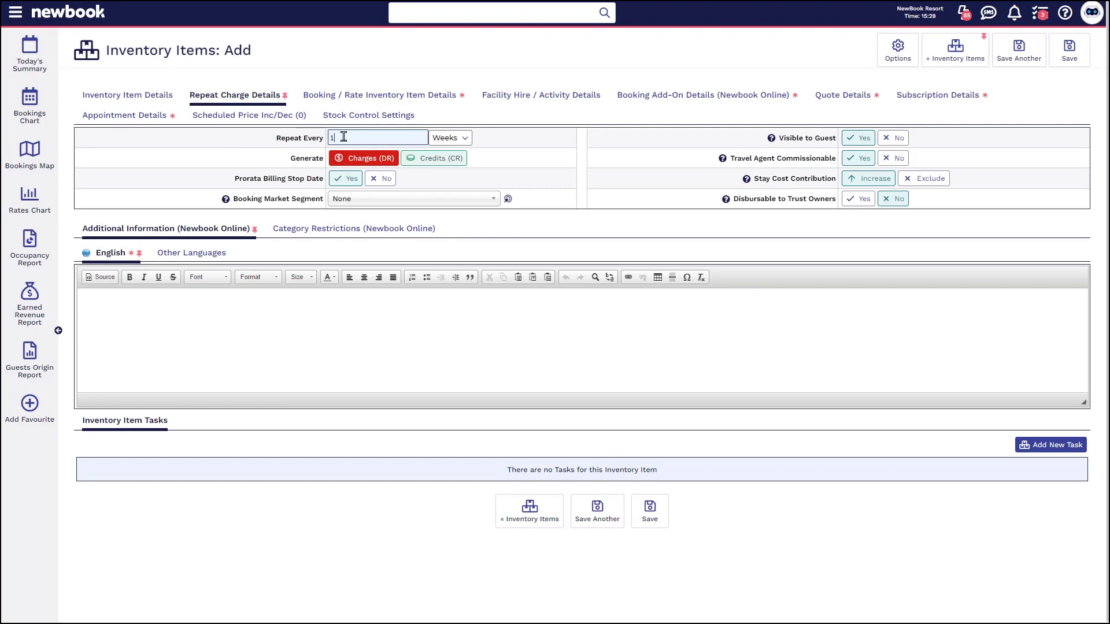
click(1070, 49)
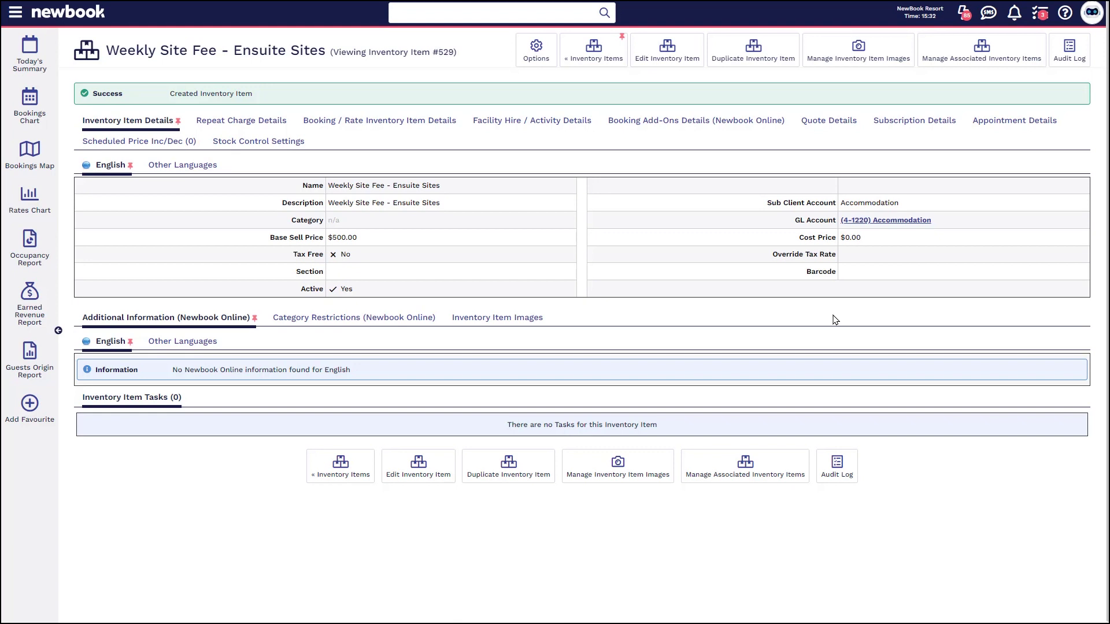
Start a new booking and assign the existing guest record as its primary guest
click(16, 17)
text(add book)
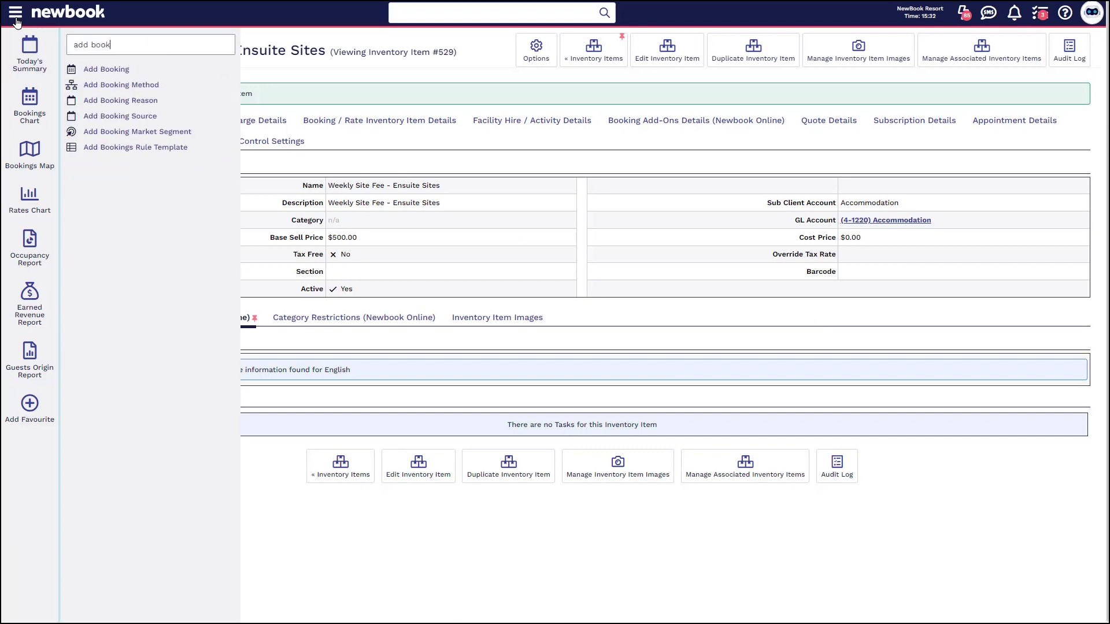
click(86, 70)
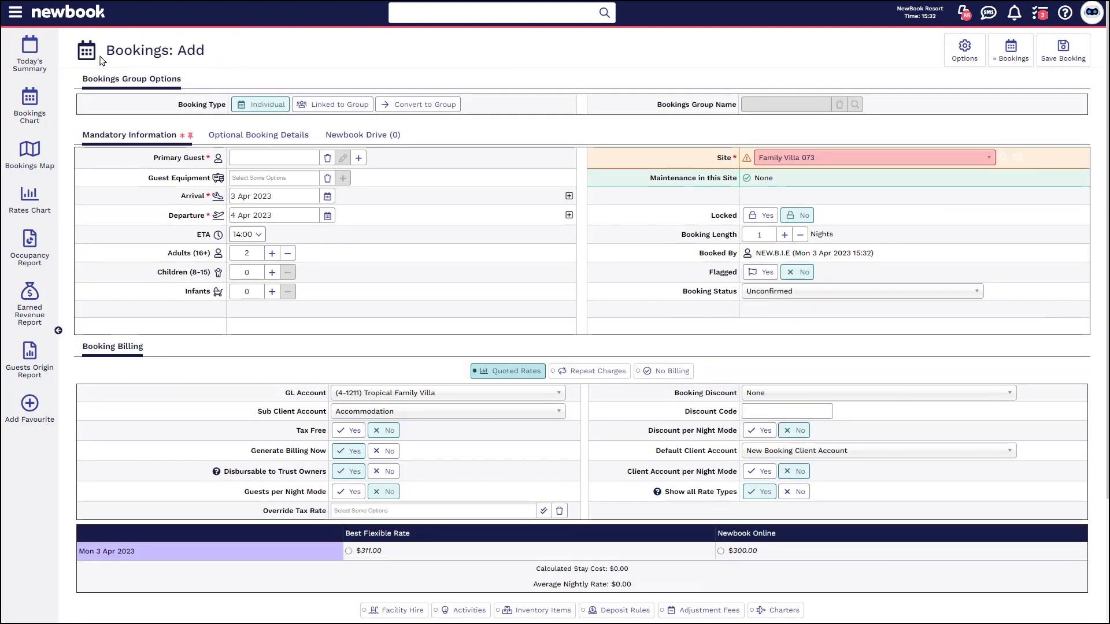
drag(100, 57, 235, 57)
click(248, 158)
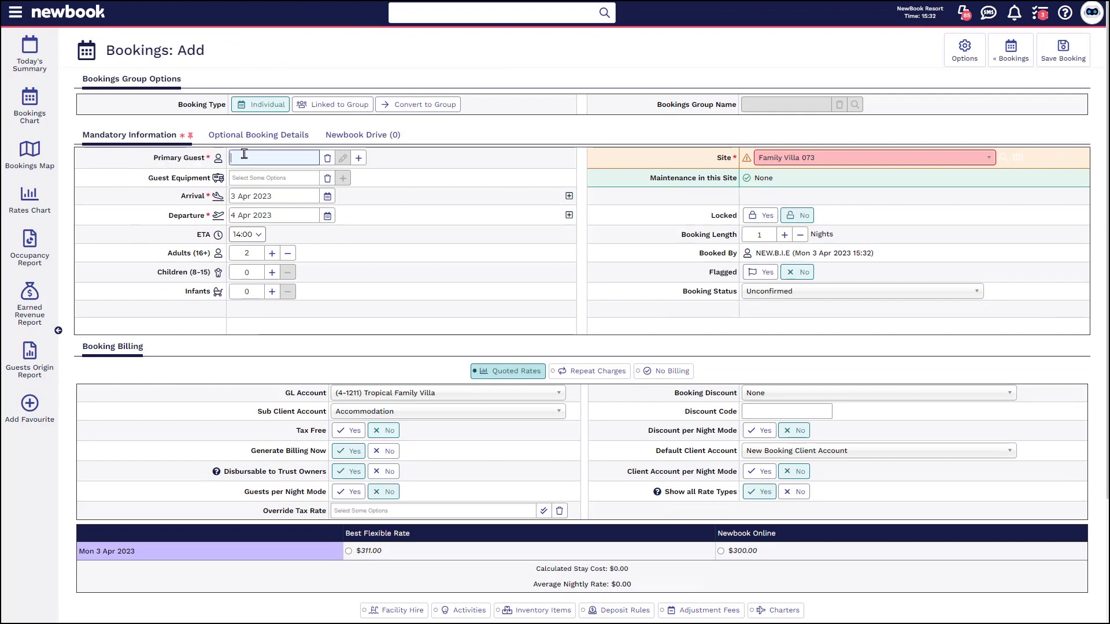
text(jane doe)
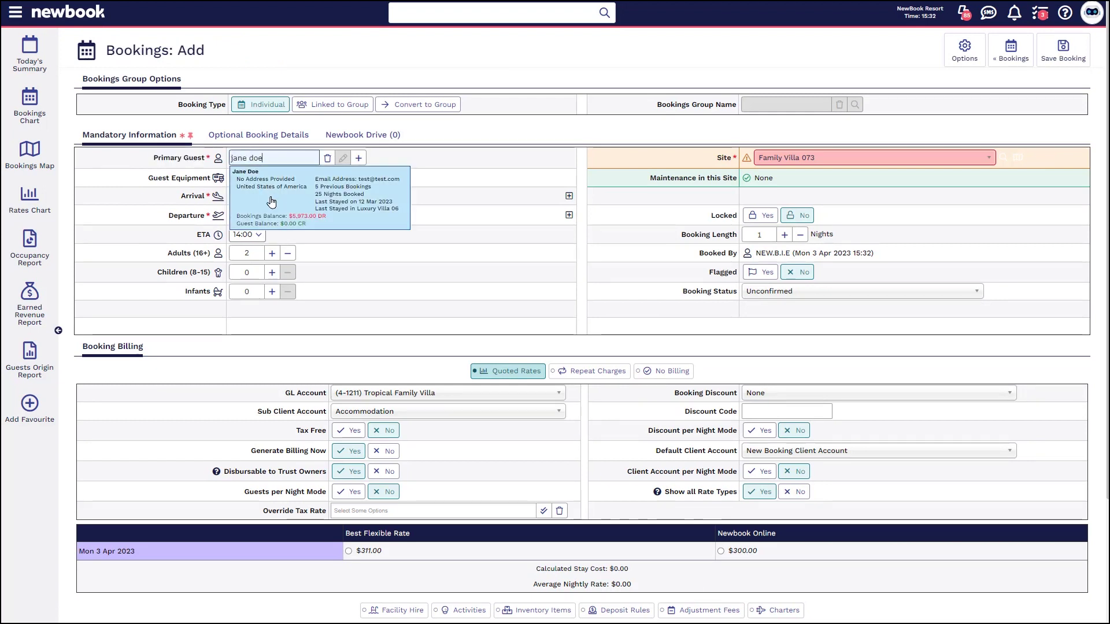
click(267, 183)
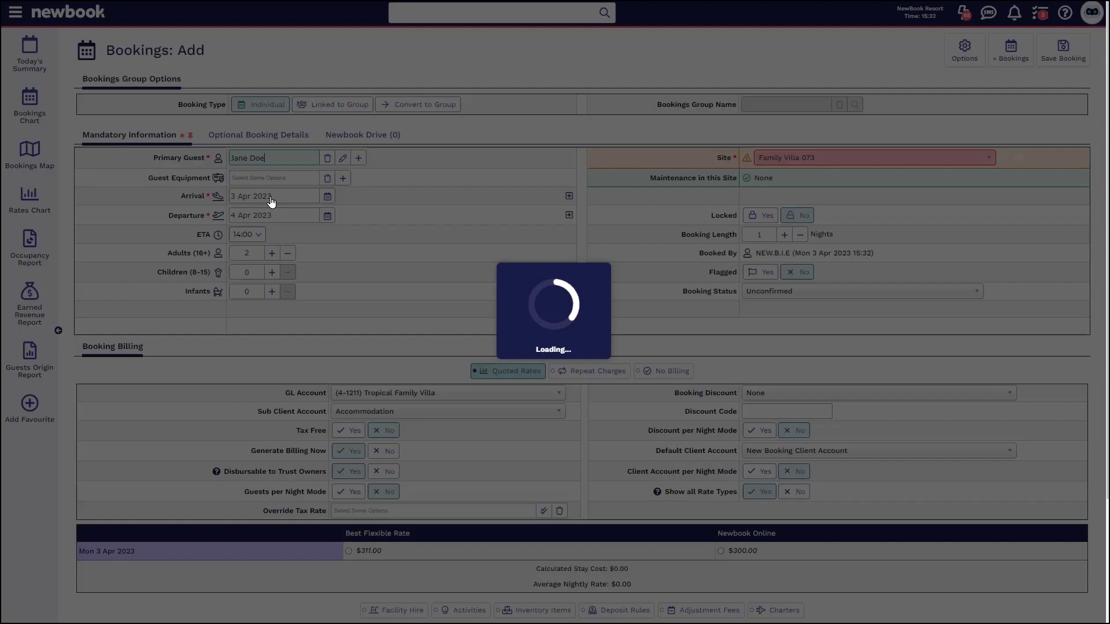
Set the booking's departure date to 25 Apr 2024
triple_click(191, 197)
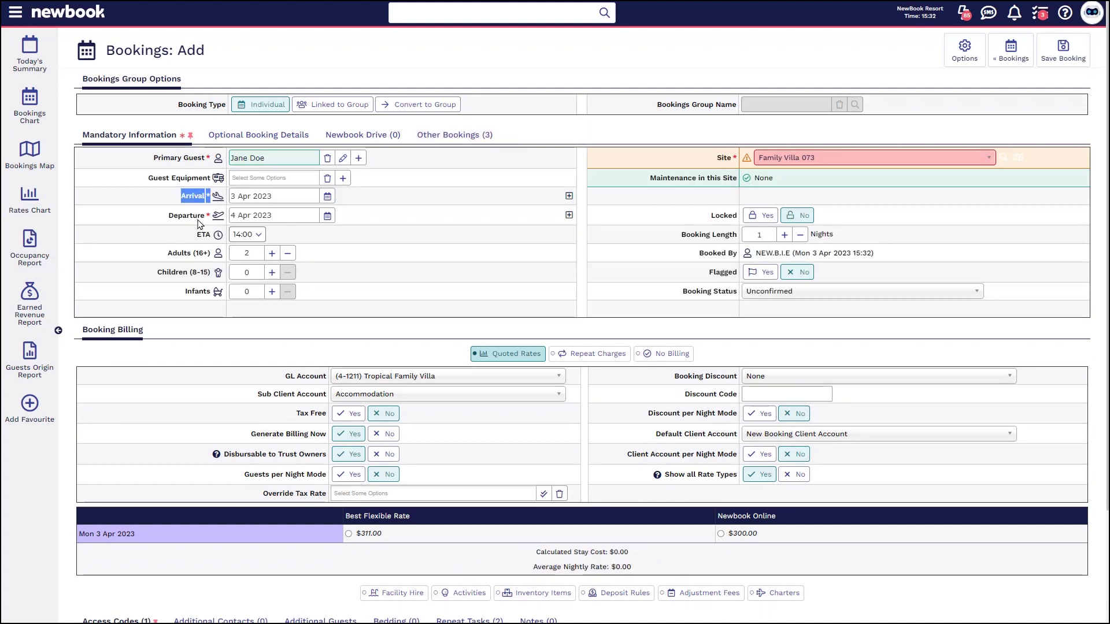
triple_click(198, 222)
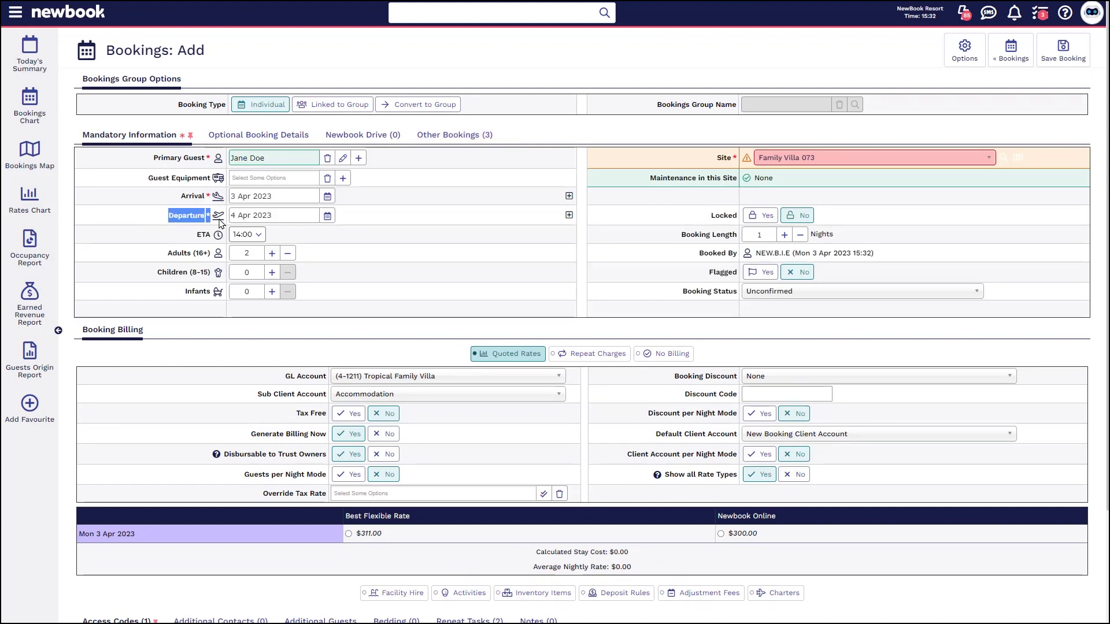
click(327, 217)
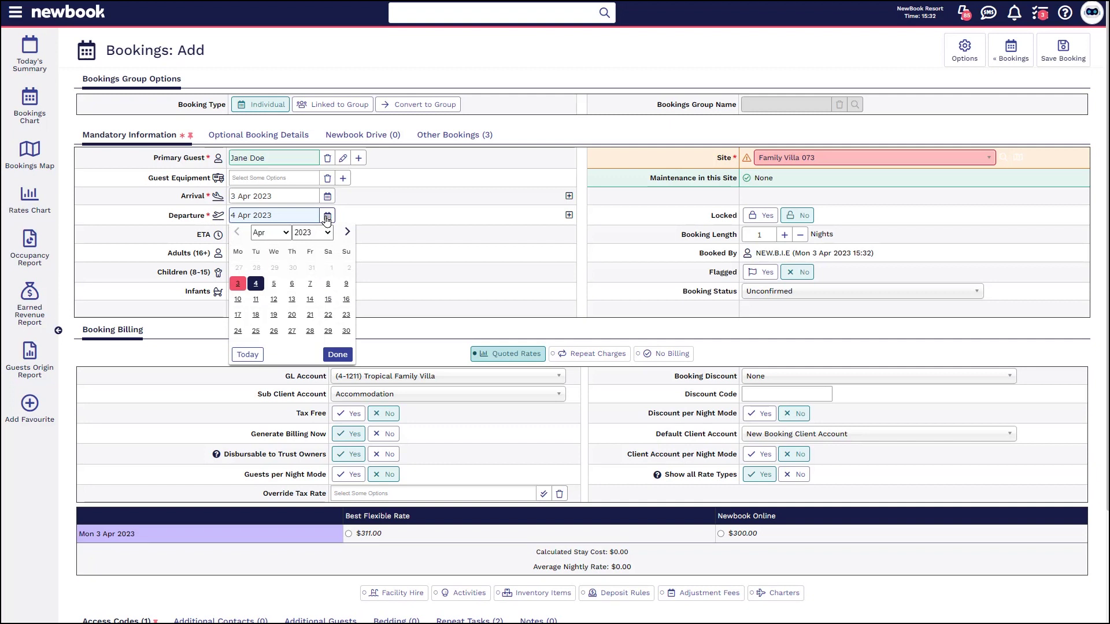
click(312, 233)
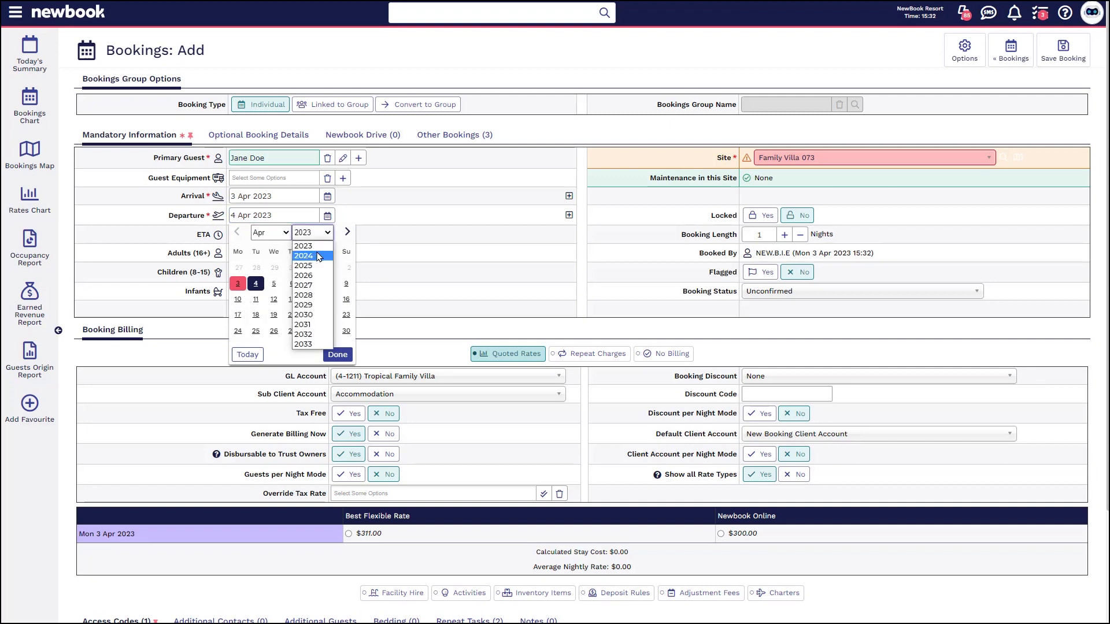
click(312, 254)
click(292, 315)
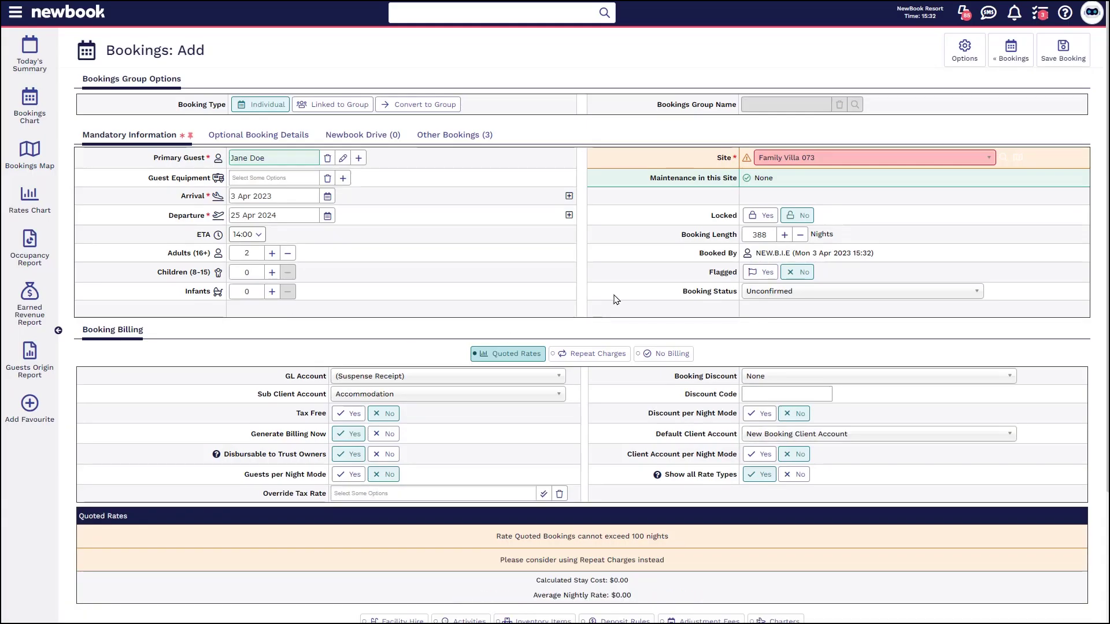
Set the booking length to 365 nights
drag(682, 241, 745, 238)
double_click(758, 235)
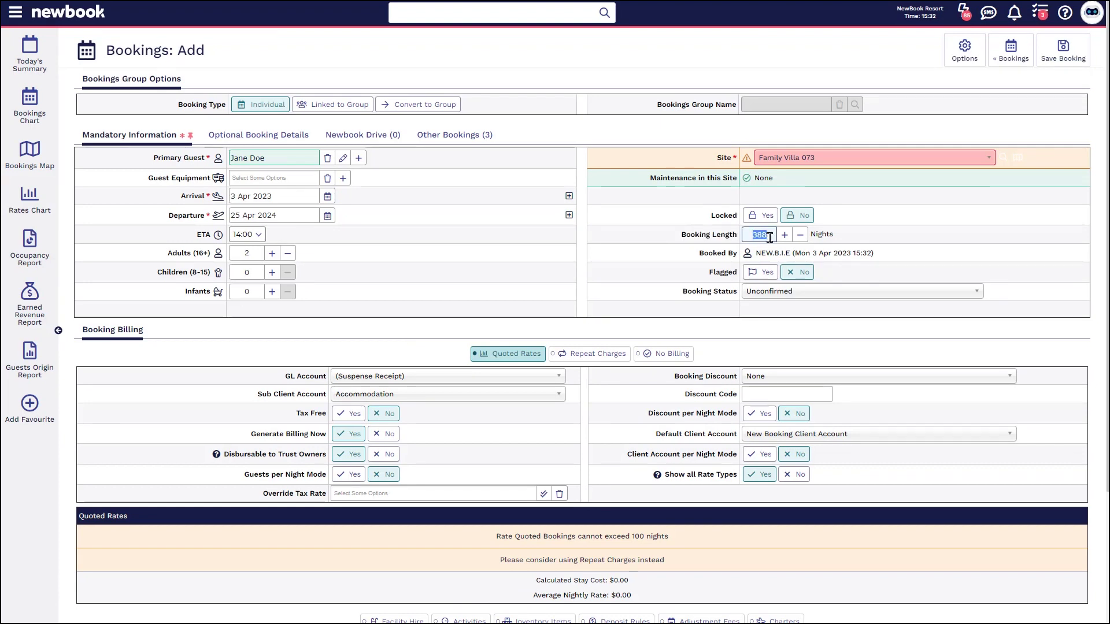
text(365)
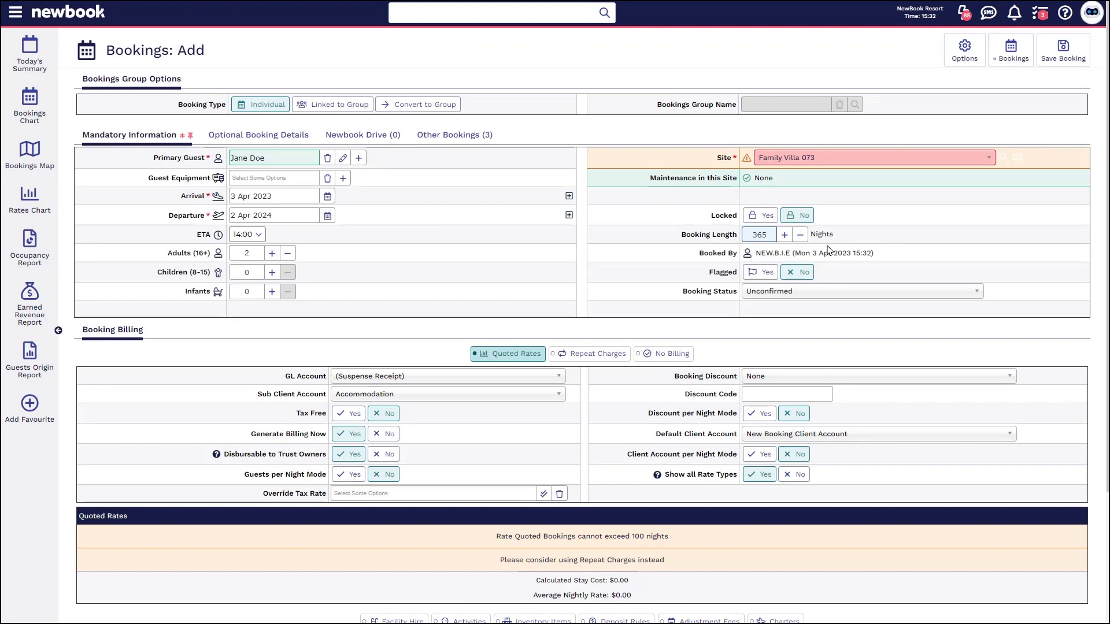
Assign the site RV 50 Amp Back In 075 to the booking
click(867, 160)
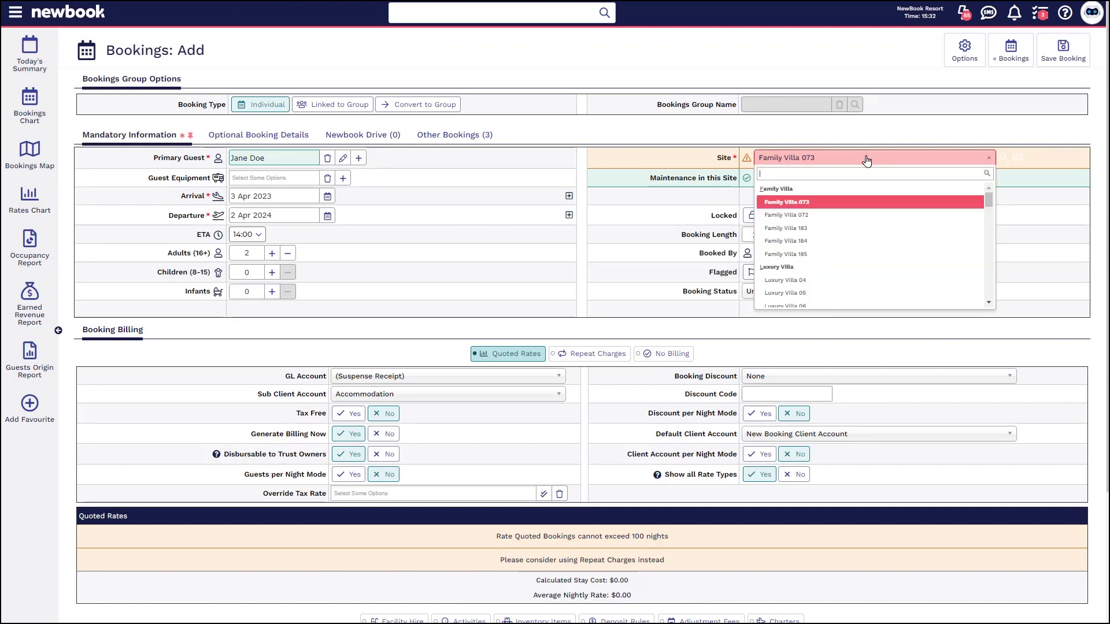
scroll(827, 252, down, 3)
scroll(827, 252, down, 10)
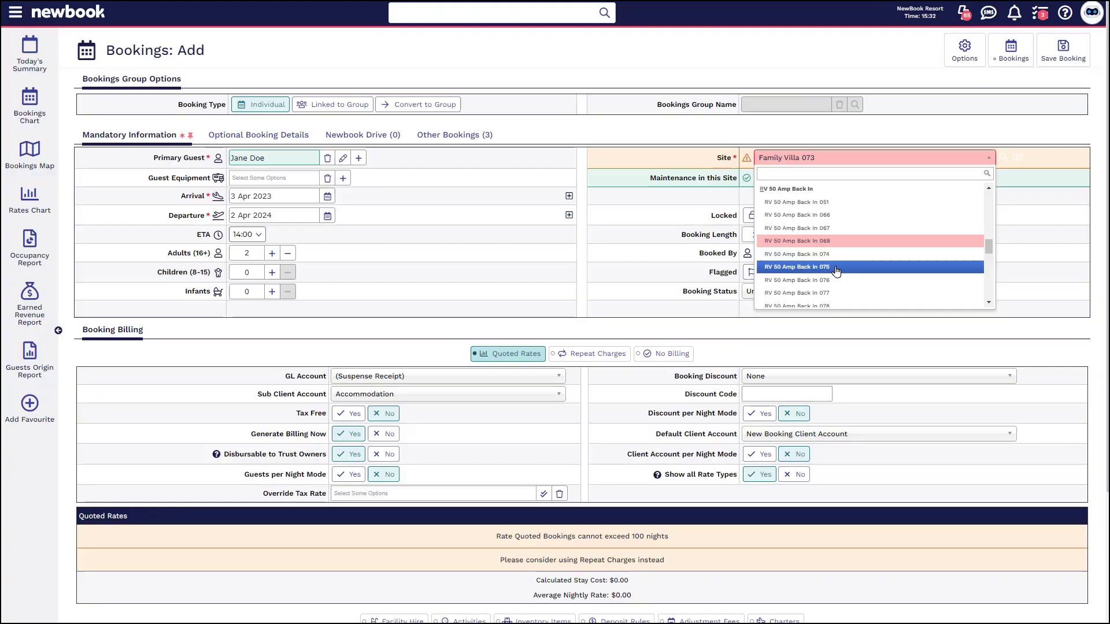
click(835, 268)
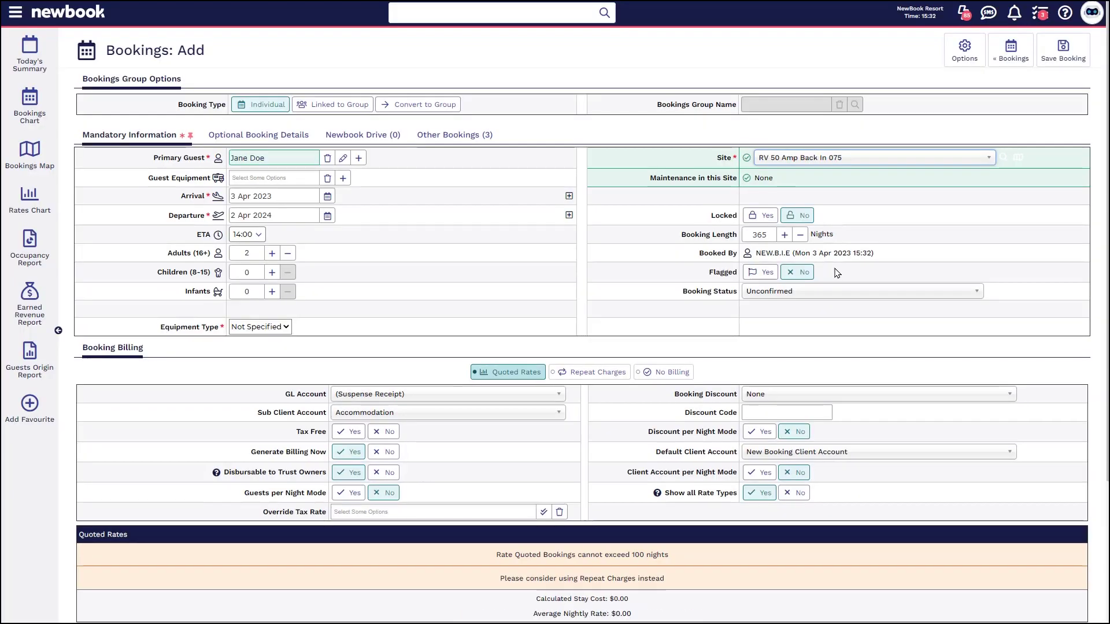
Switch the booking's billing method from quoted rates to Repeat Charges
drag(143, 348, 86, 346)
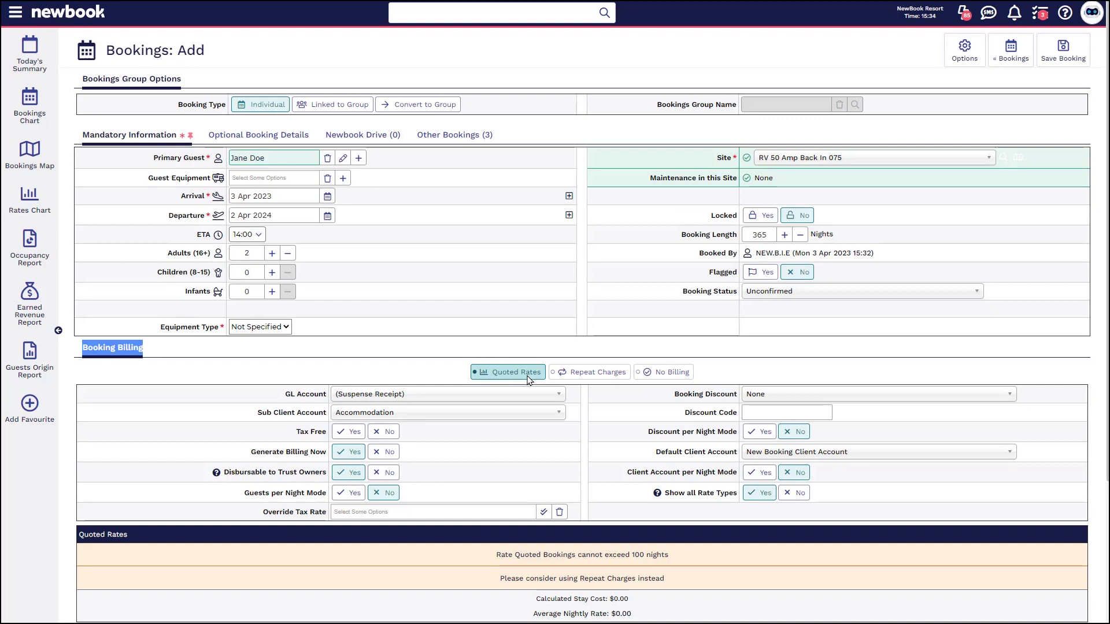
drag(682, 237, 738, 243)
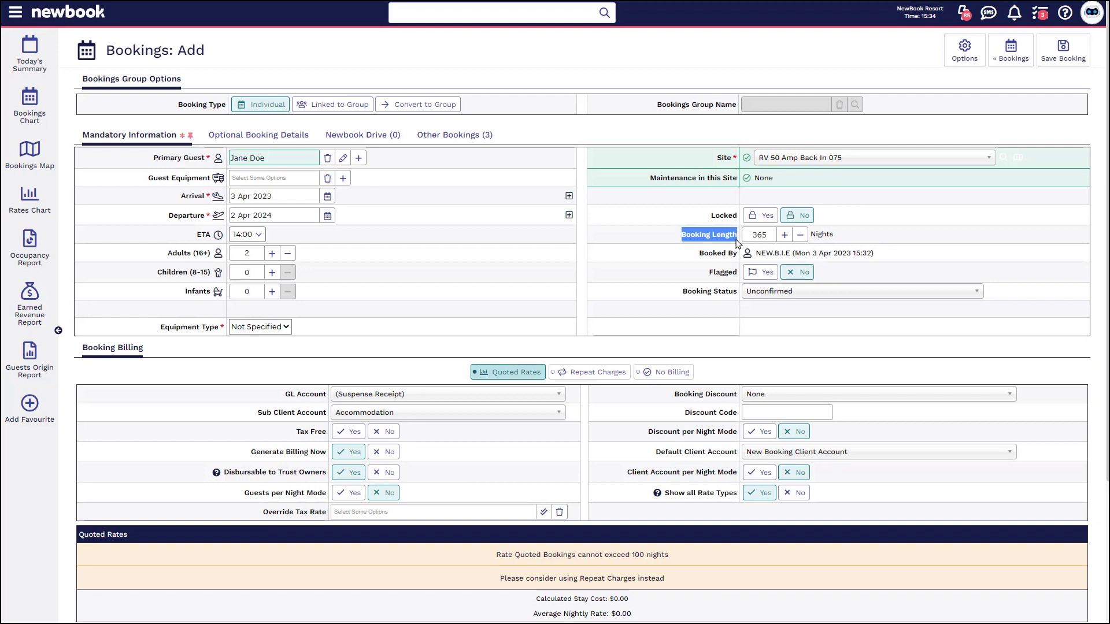
click(597, 377)
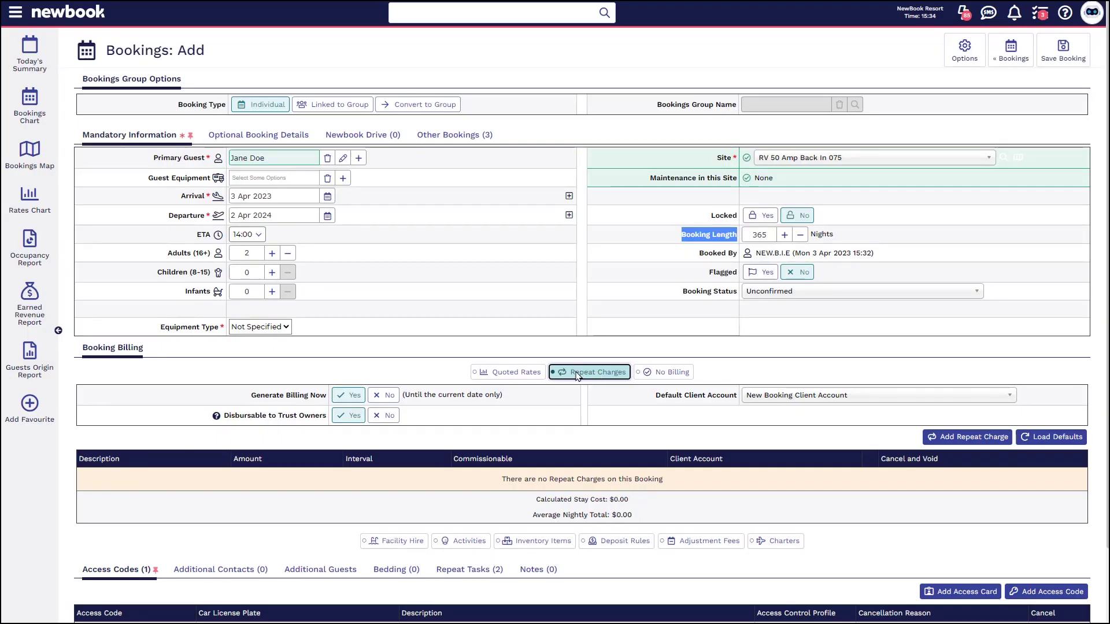
drag(501, 479, 684, 483)
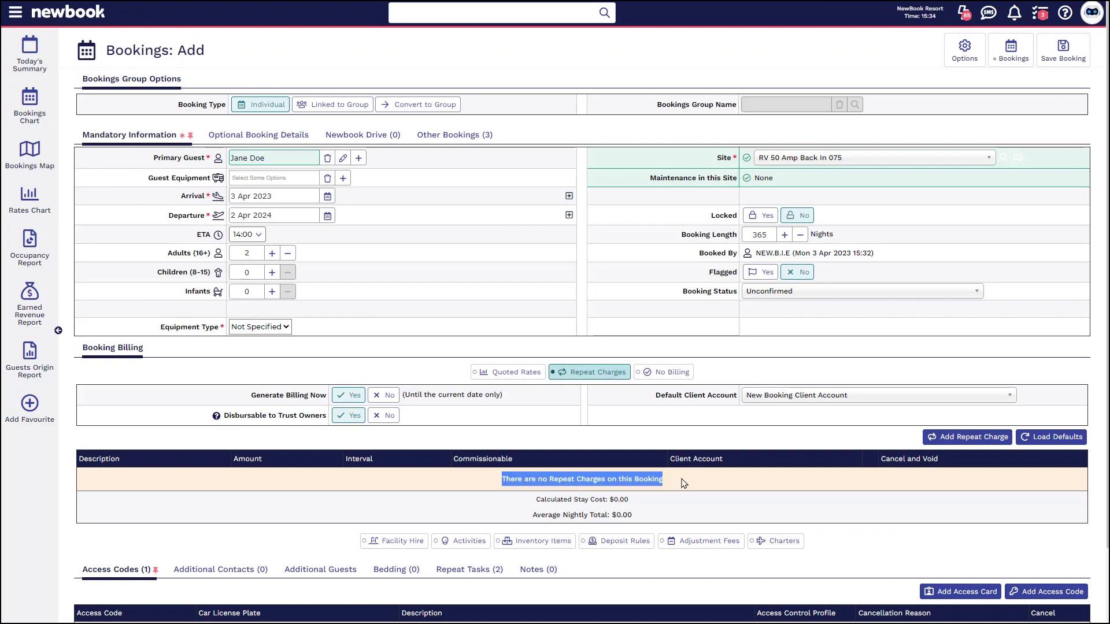
click(683, 483)
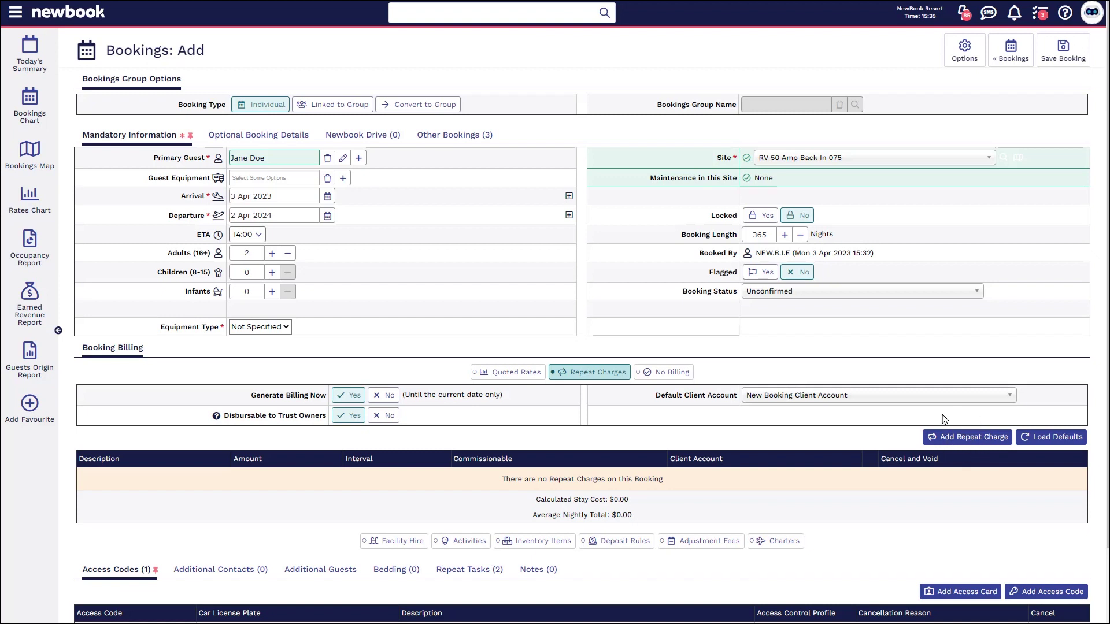
Start a repeat charge on the booking and choose Weekly Site Fee as its inventory item
click(976, 439)
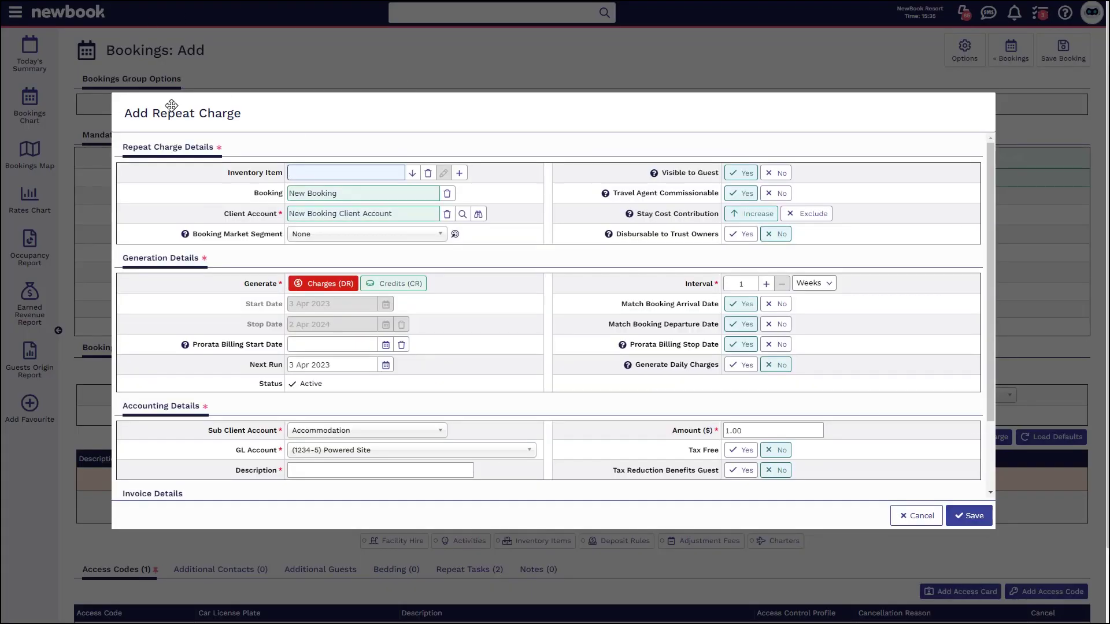
drag(213, 168, 311, 176)
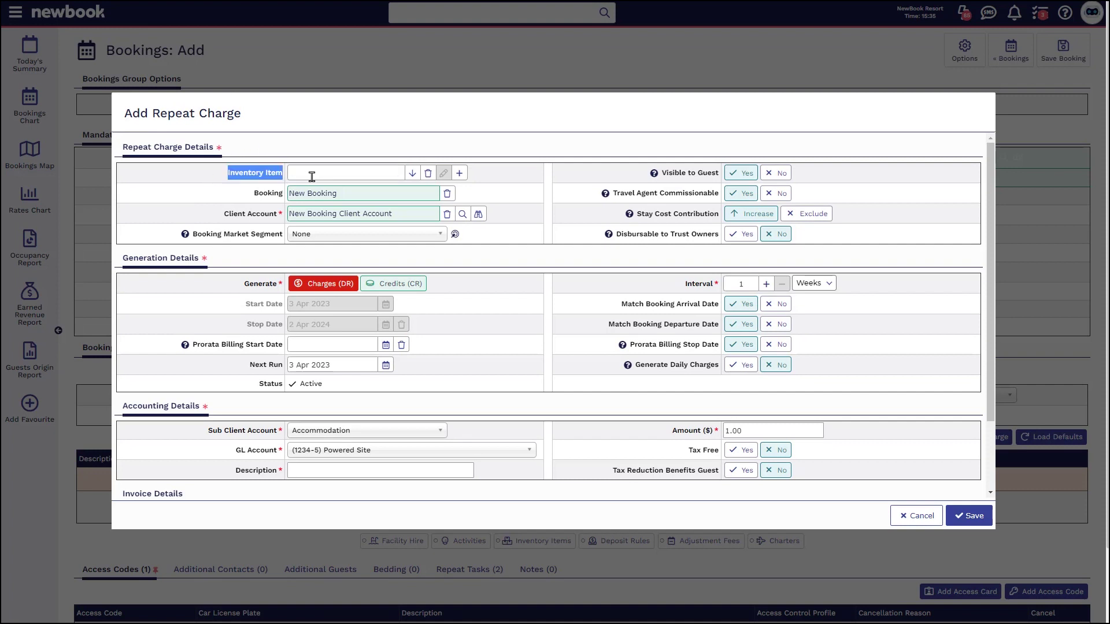
click(309, 176)
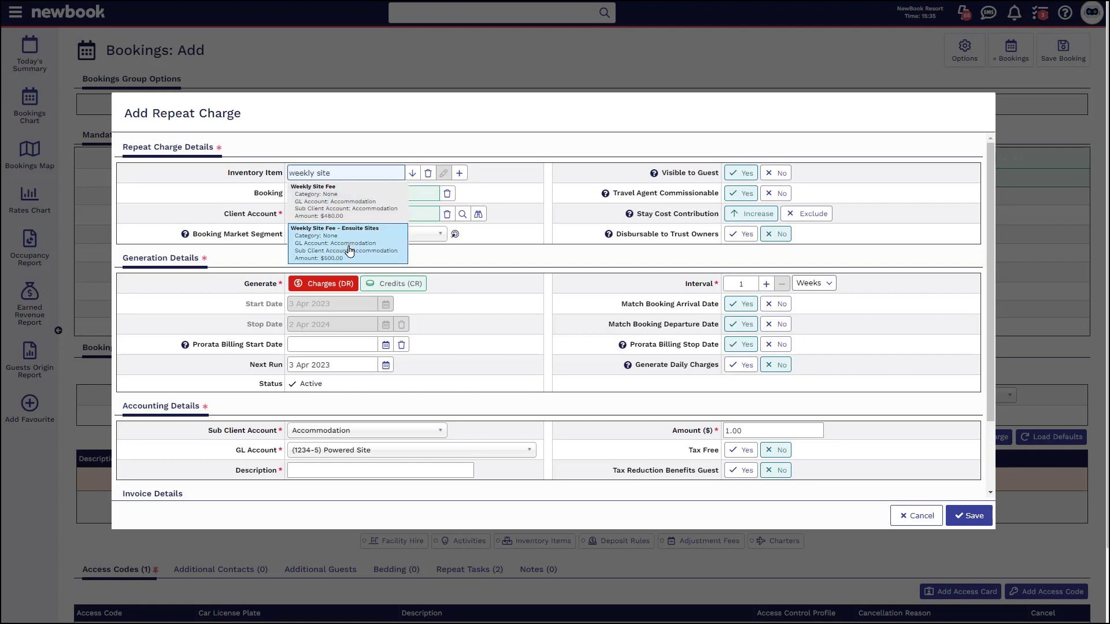
click(341, 206)
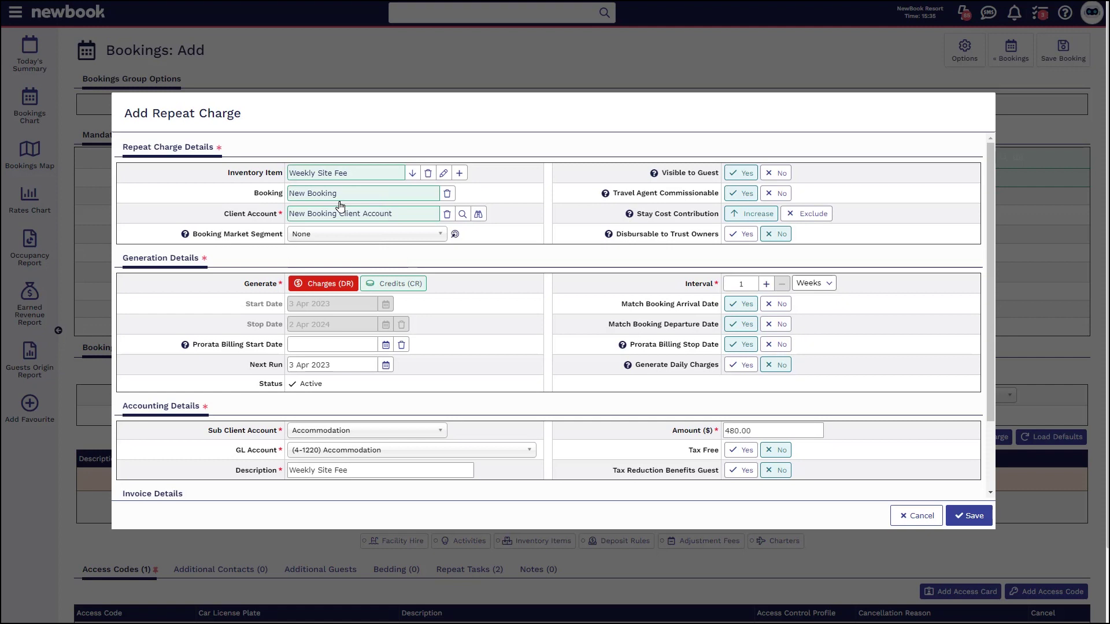
Examine the repeat charge's booking, client account, inventory item and Generate settings
drag(252, 193, 291, 193)
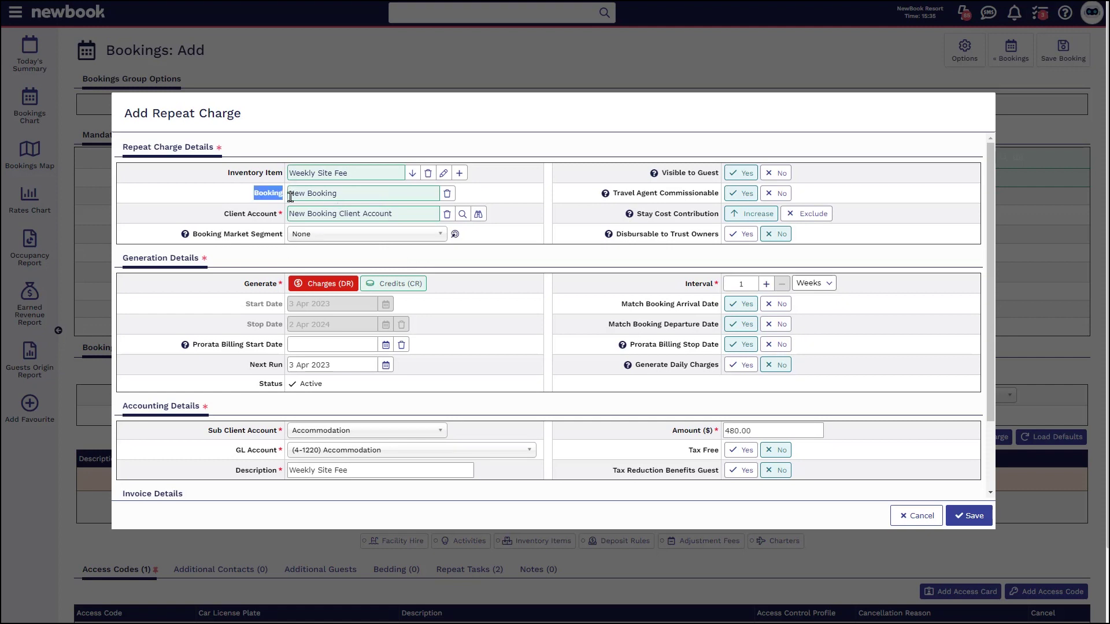
drag(205, 219, 291, 215)
drag(404, 216, 287, 215)
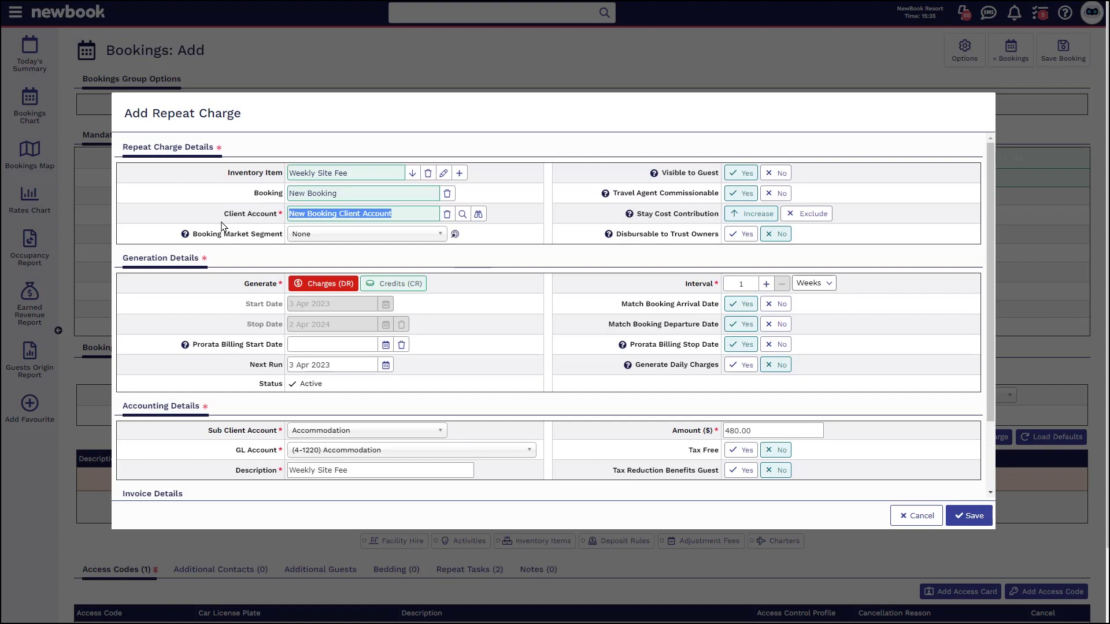
drag(200, 259, 122, 259)
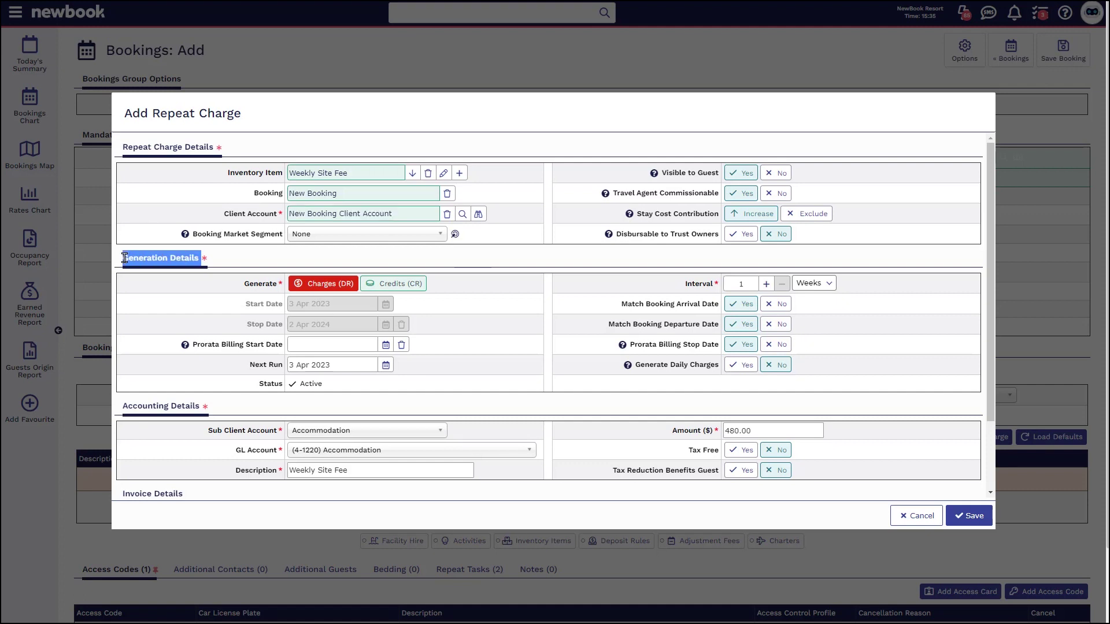
click(125, 258)
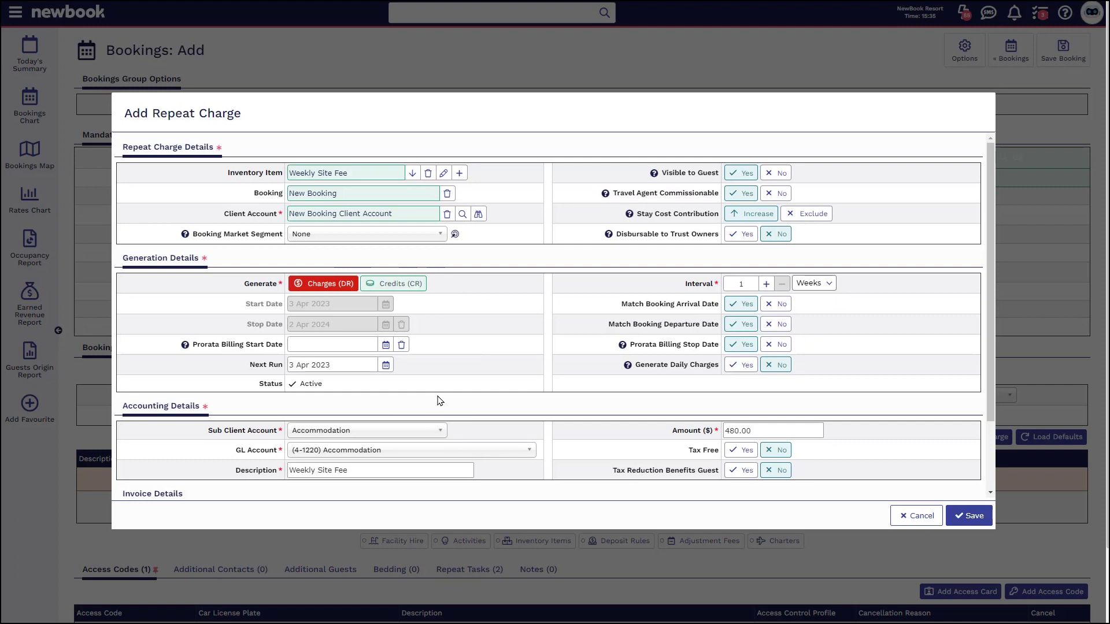
drag(365, 173, 273, 169)
click(247, 289)
double_click(246, 286)
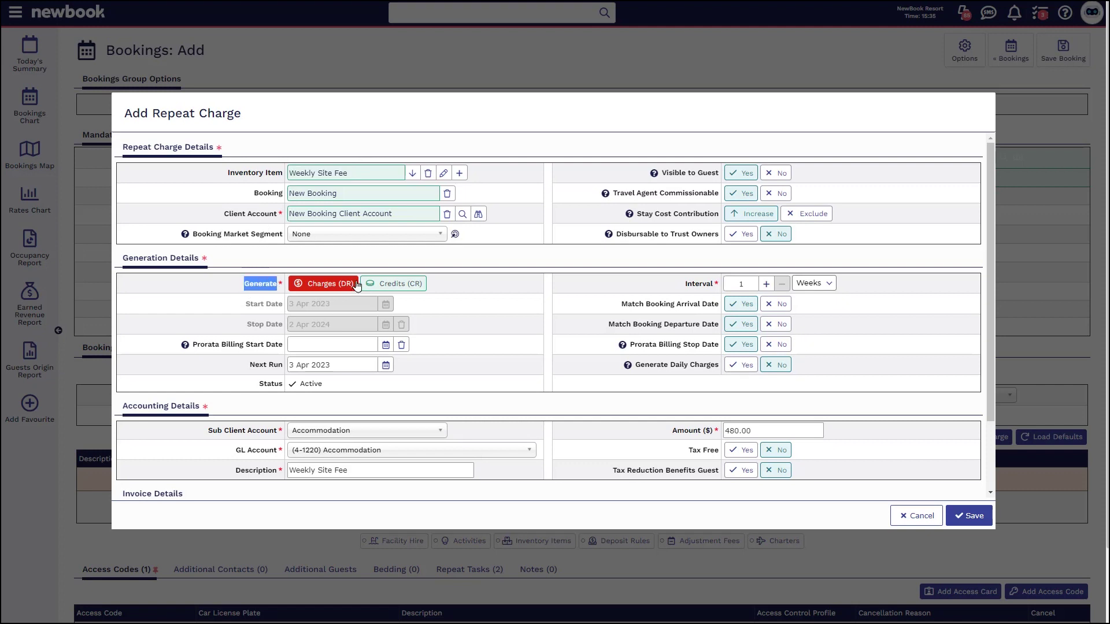
Examine the repeat charge's interval, booking arrival and departure matching, prorata billing and next run date settings
drag(683, 287, 713, 289)
click(733, 284)
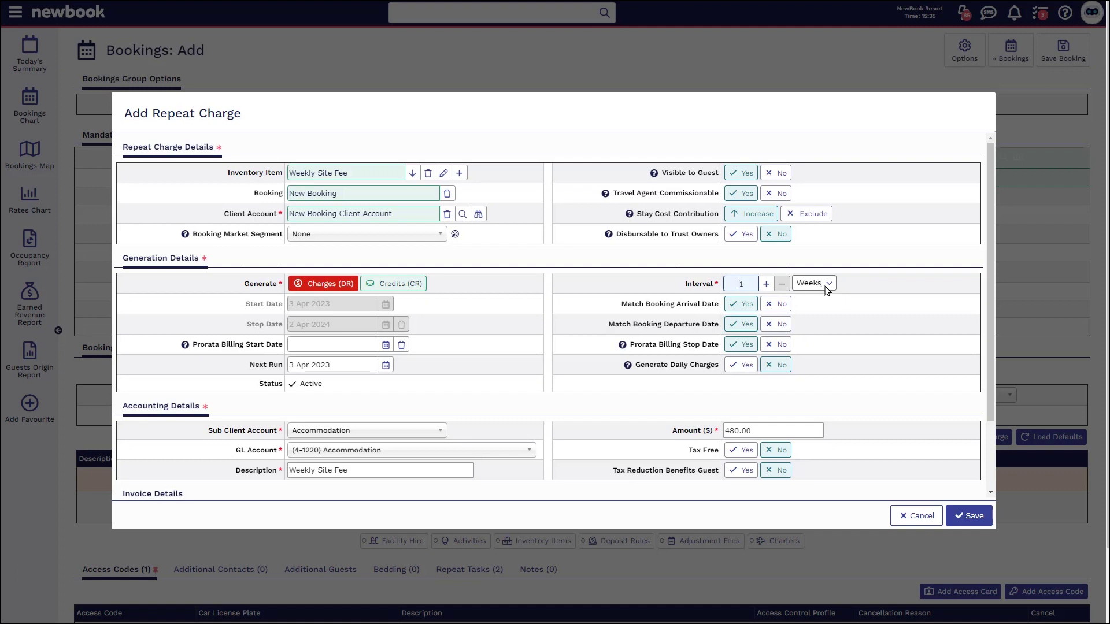
click(633, 350)
drag(632, 349, 717, 350)
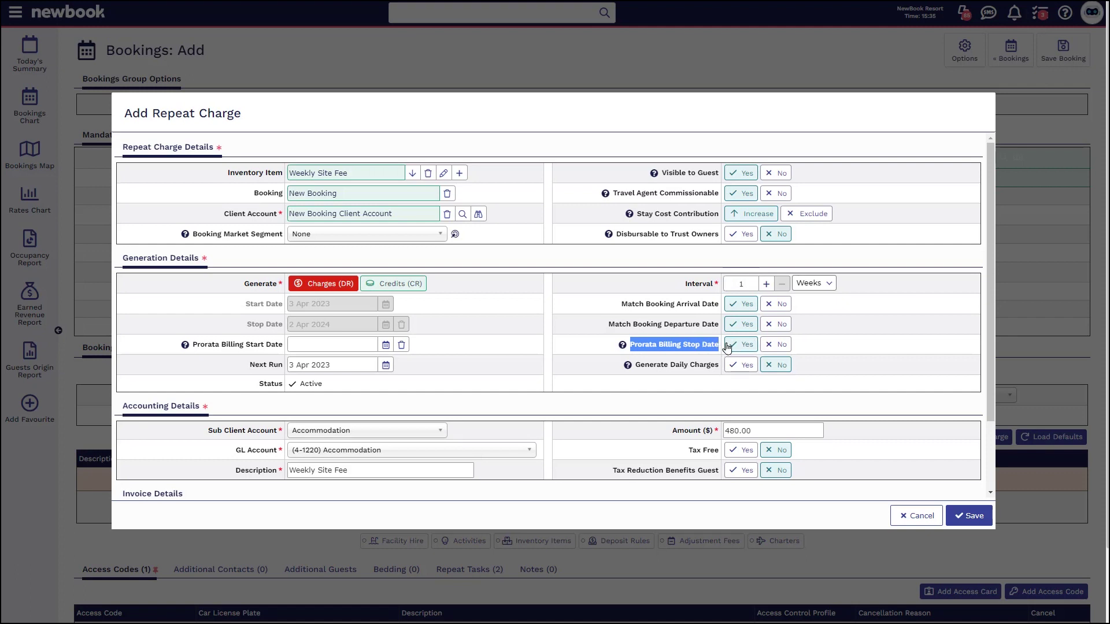
click(686, 348)
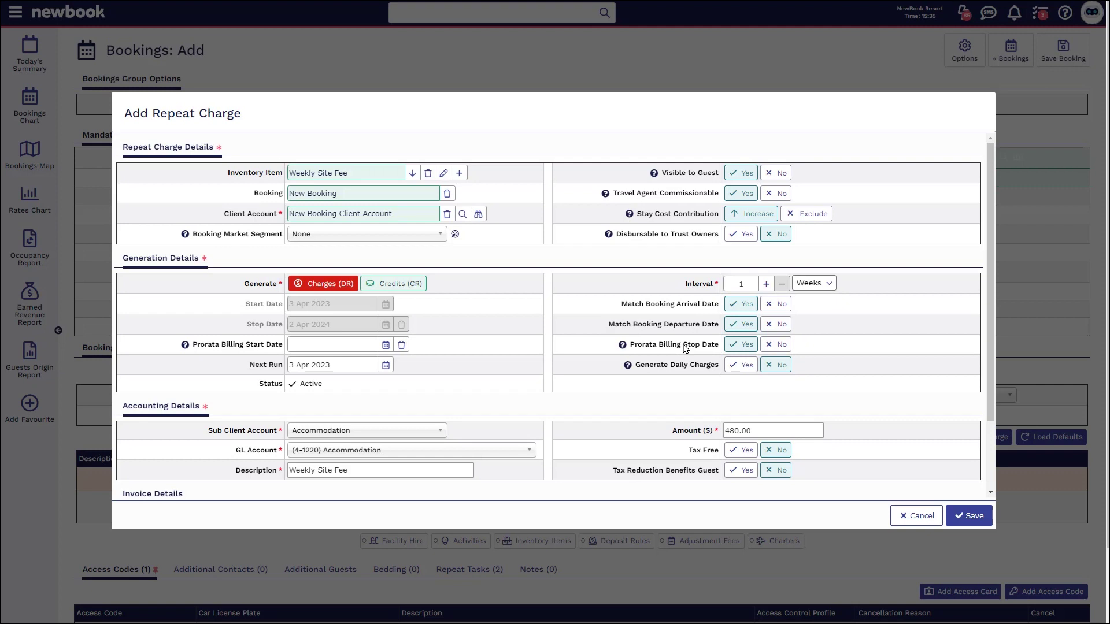
drag(621, 304, 720, 311)
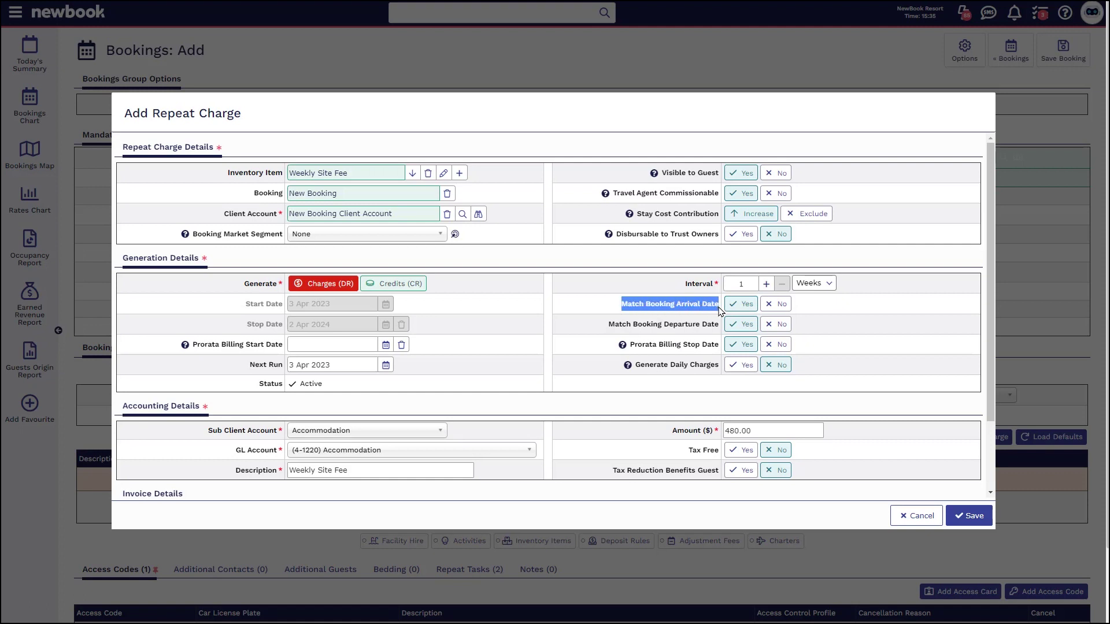
drag(600, 325, 719, 328)
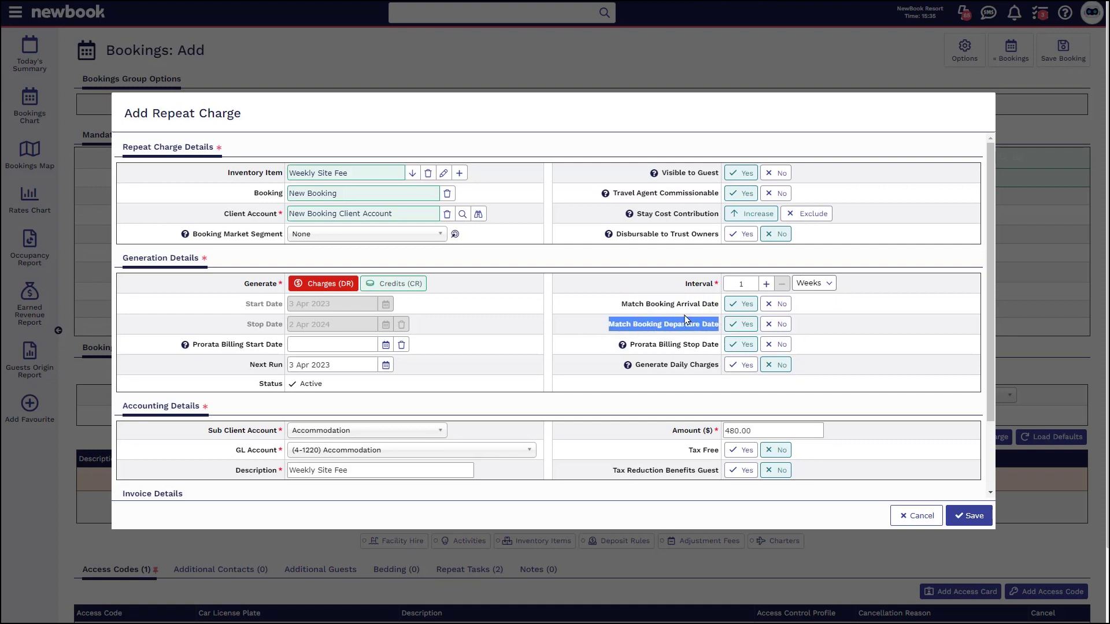
drag(250, 368, 287, 366)
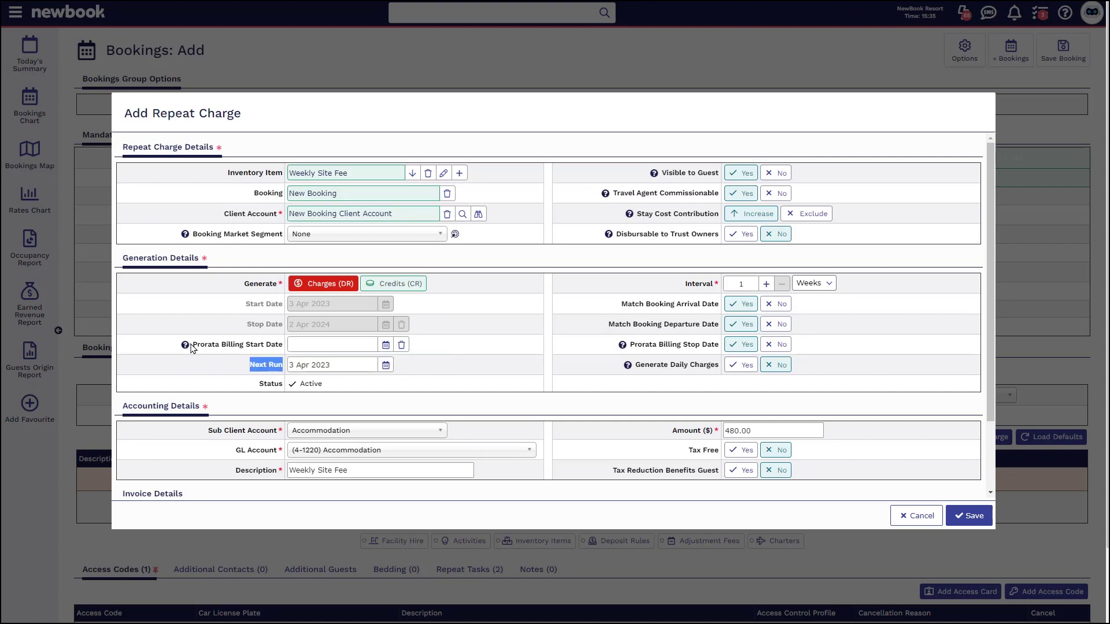
drag(192, 347, 284, 348)
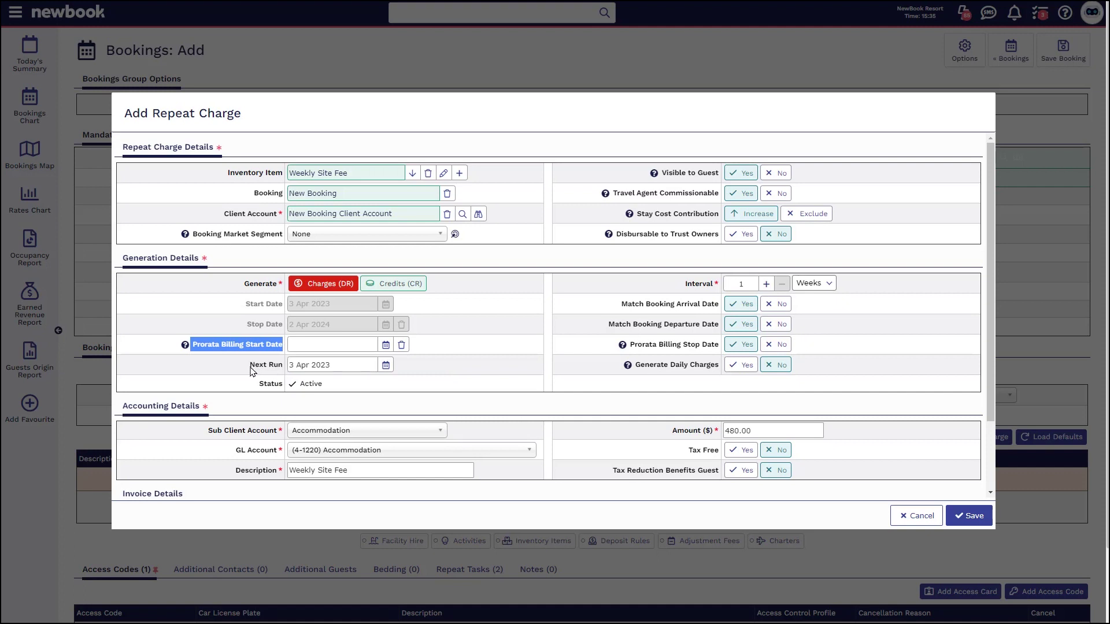
drag(250, 368, 286, 366)
click(386, 366)
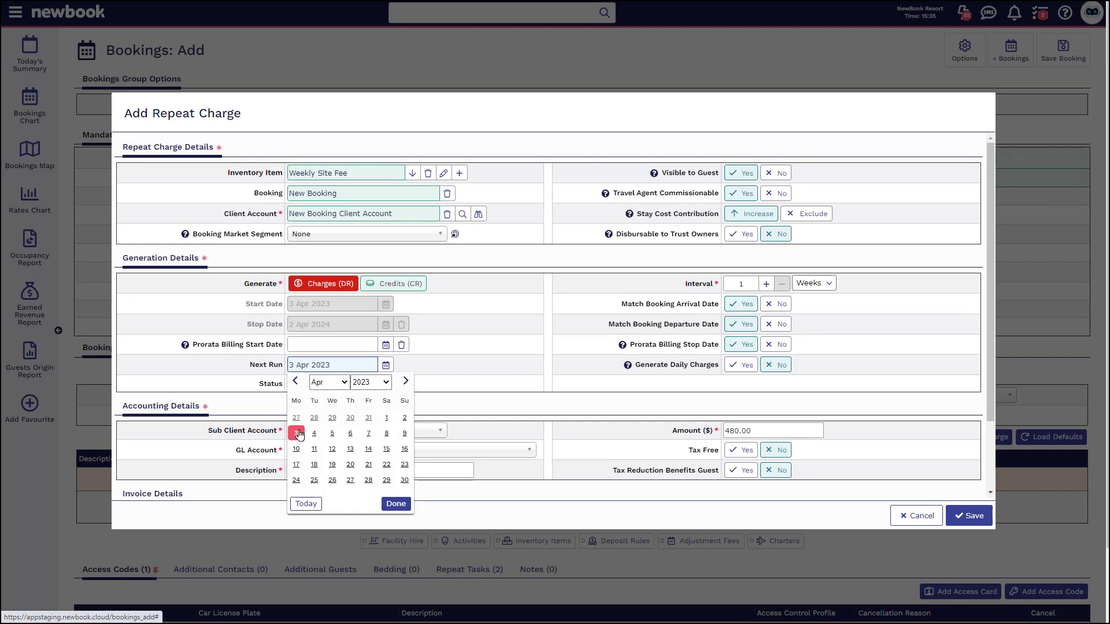
click(451, 353)
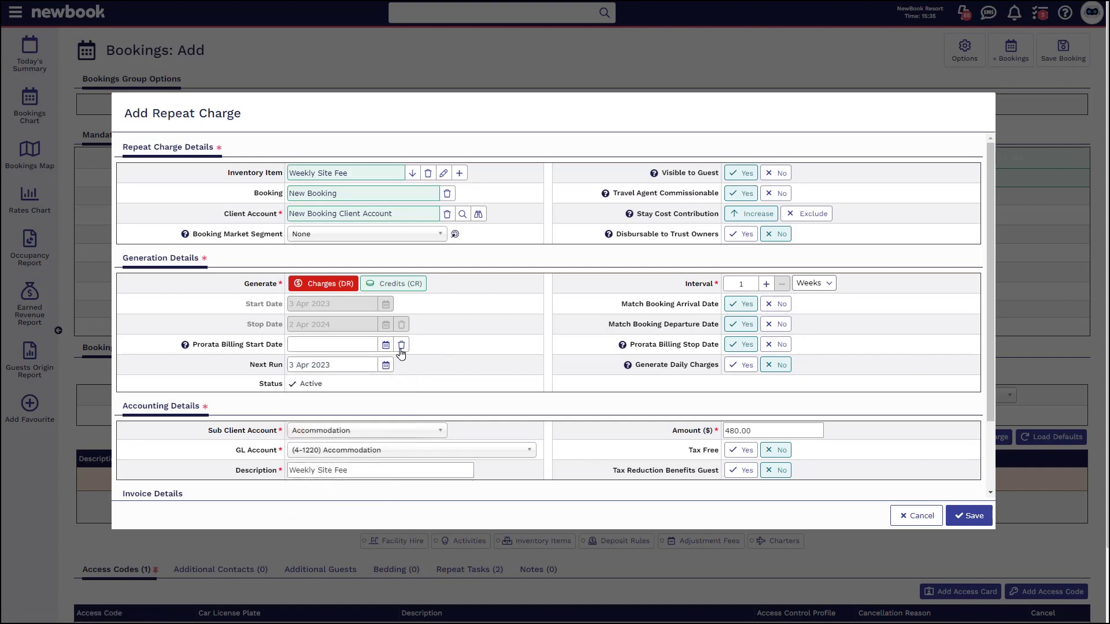
Set the repeat charge's prorata billing start date to 5 Apr 2023
drag(194, 346, 381, 346)
click(386, 344)
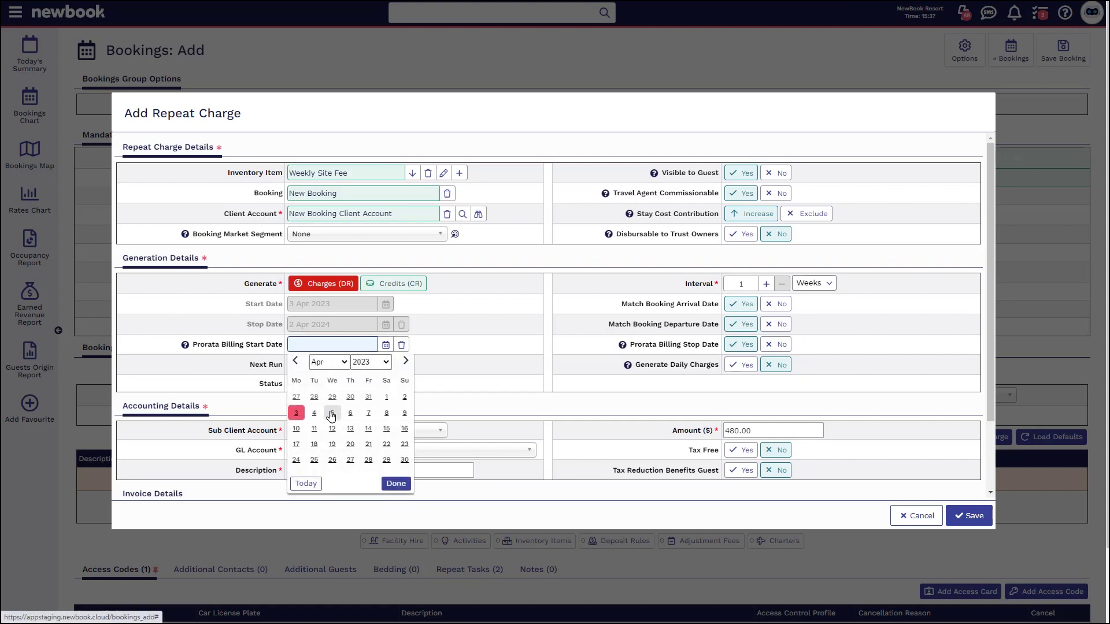
click(332, 414)
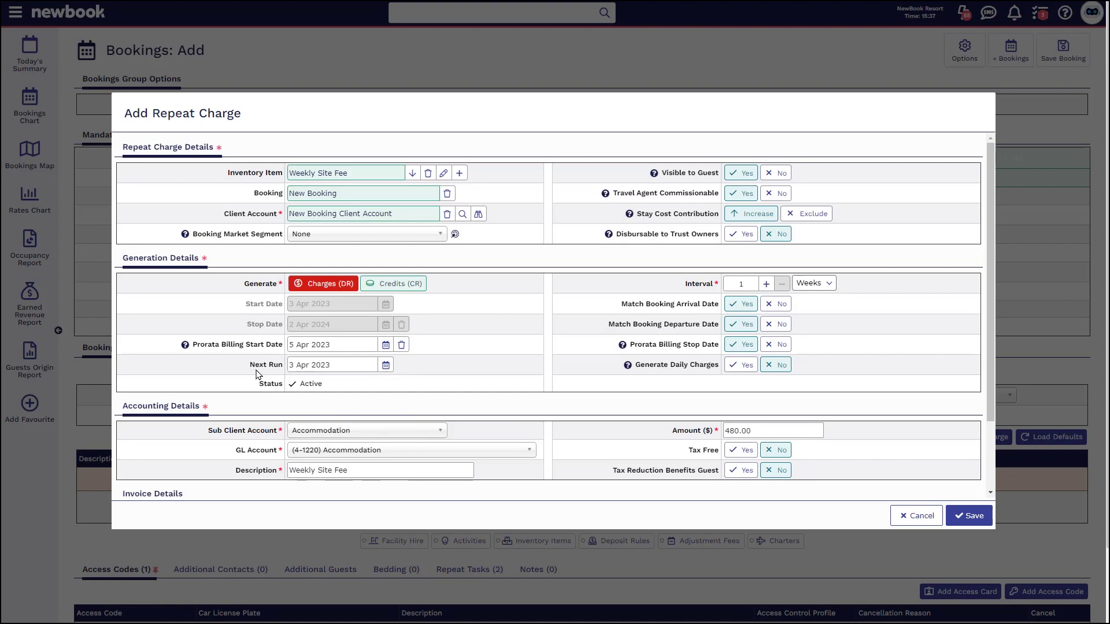
drag(250, 370, 278, 348)
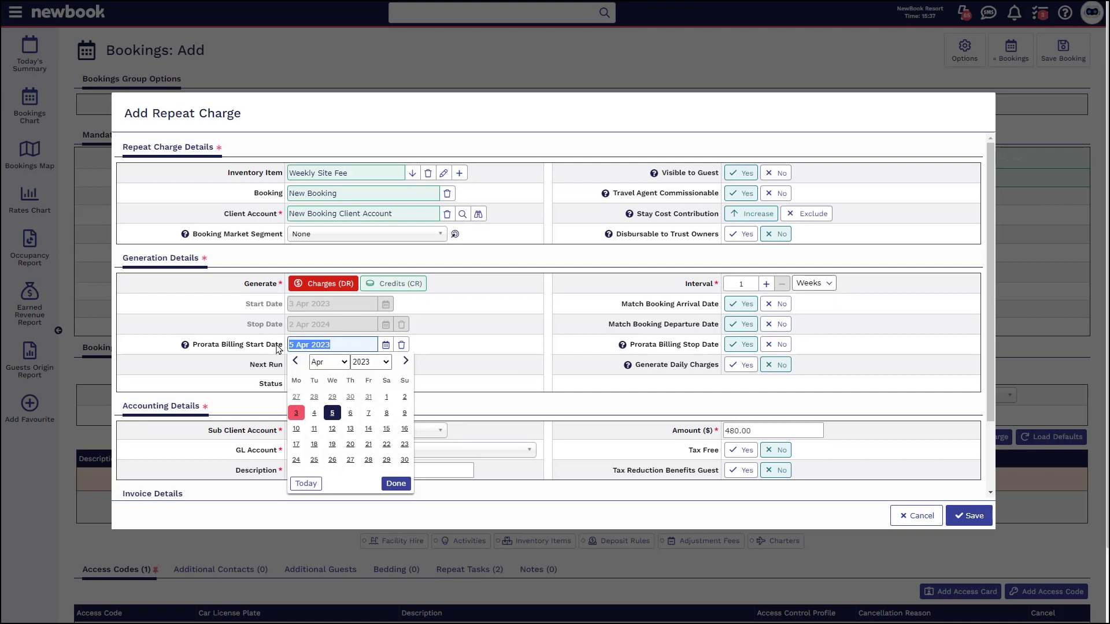
click(612, 396)
Enable Generate Daily Charges for the weekly repeat charge
mouse_move(631, 371)
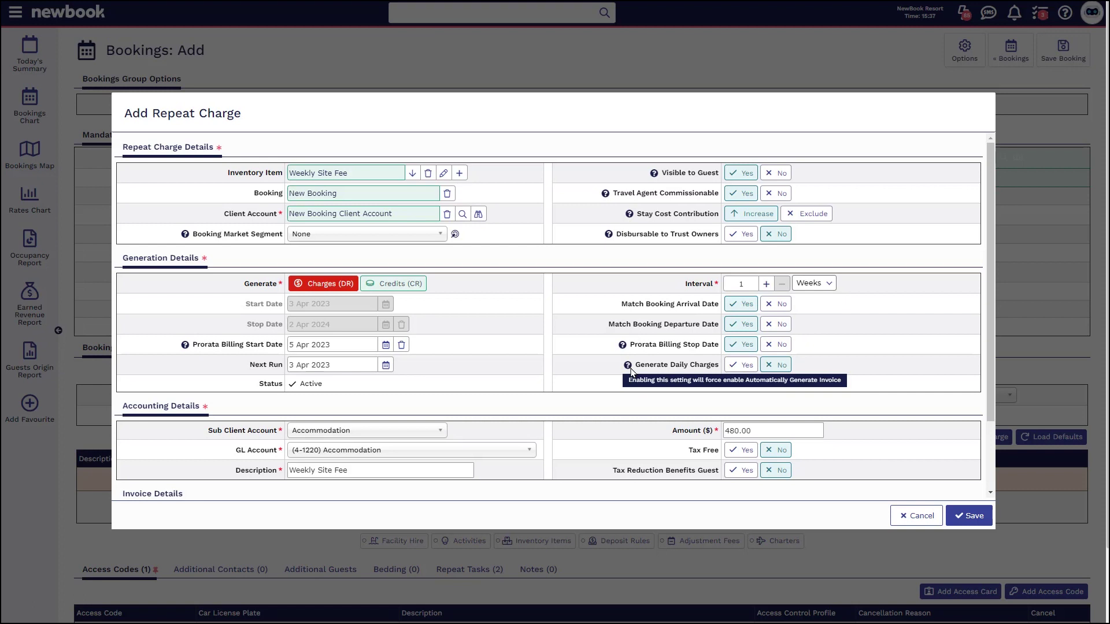
drag(684, 284, 738, 285)
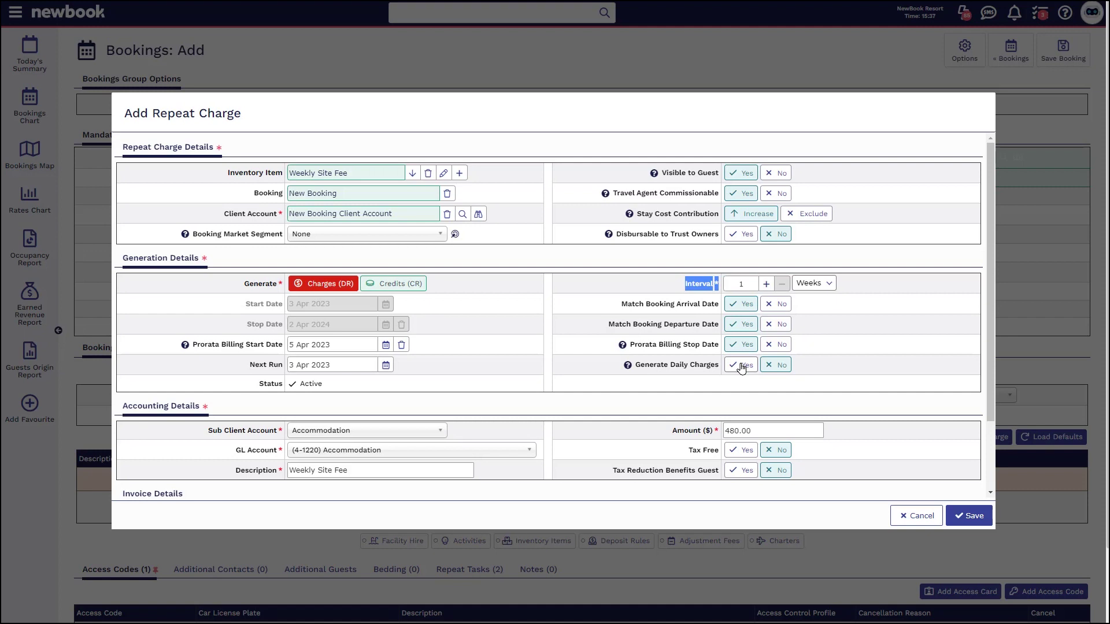
click(741, 367)
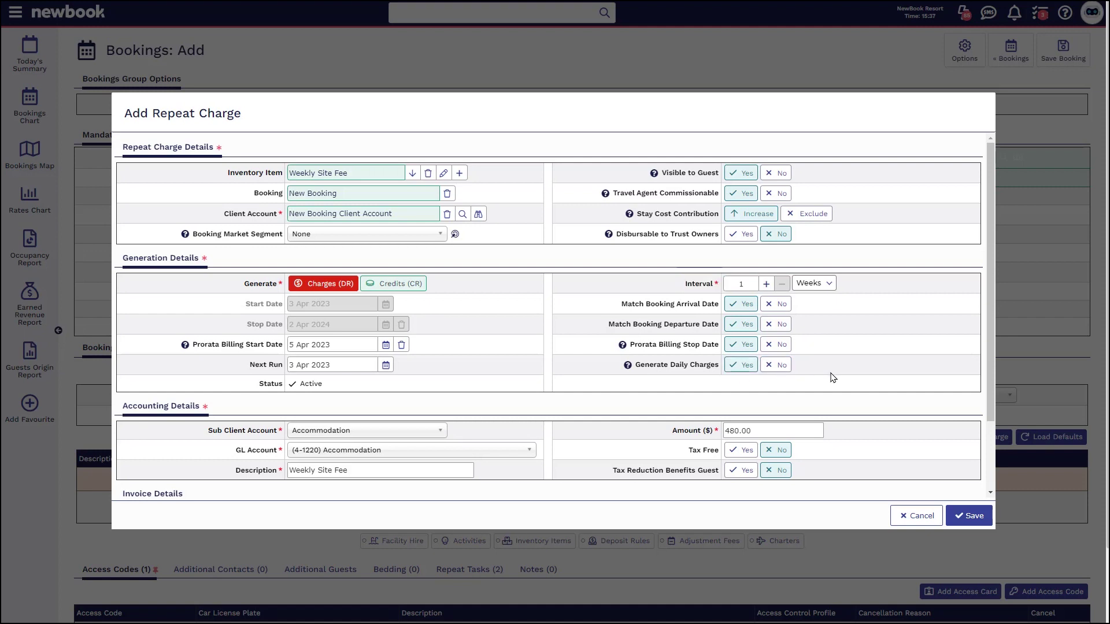
Set the repeat charge's invoice system template to "invoices"
scroll(807, 372, down, 2)
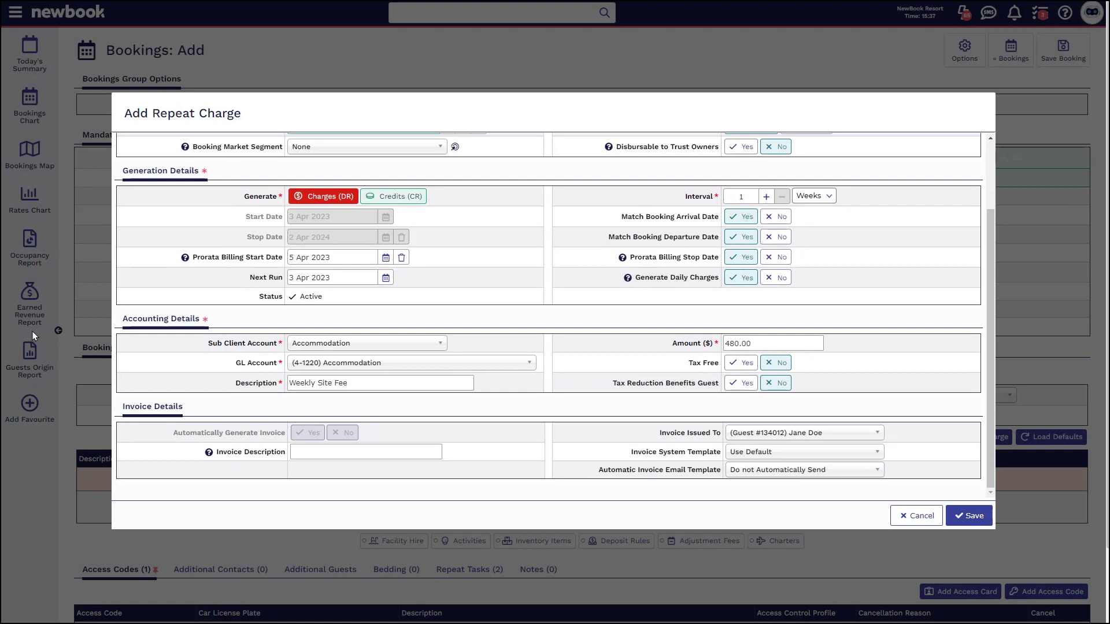
drag(202, 318, 220, 385)
click(221, 388)
scroll(222, 387, down, 2)
drag(184, 322, 124, 320)
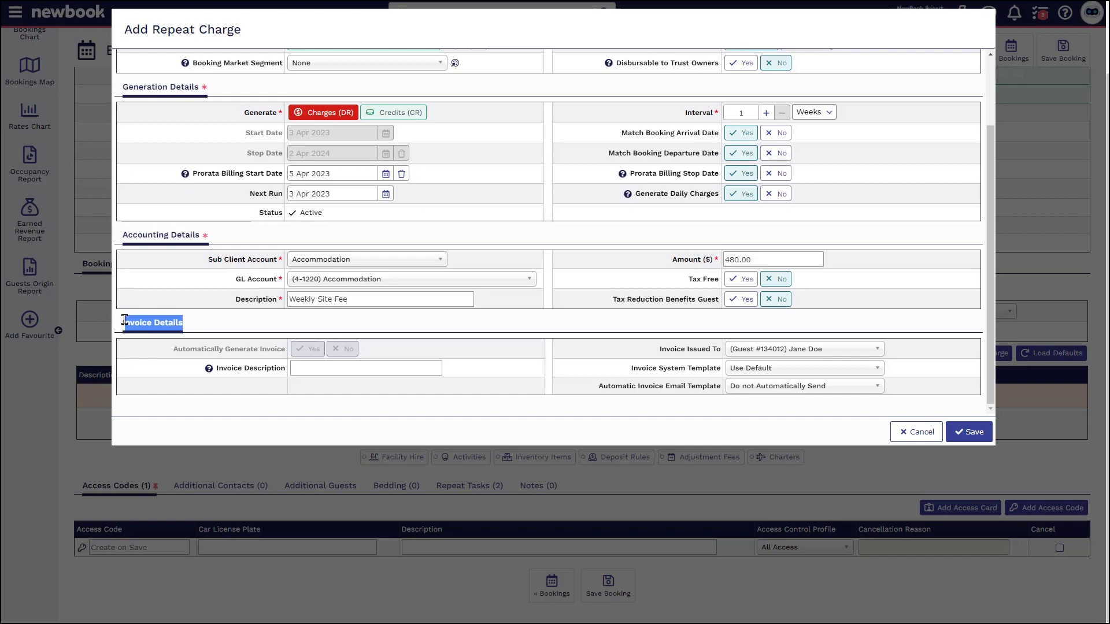
drag(631, 369, 730, 371)
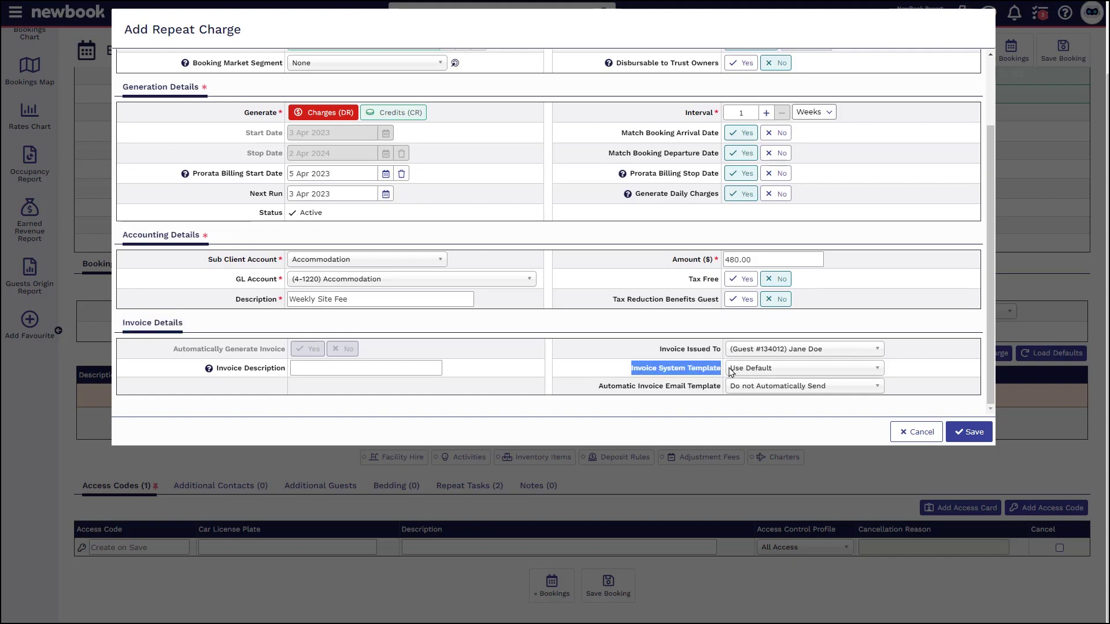
click(733, 368)
scroll(867, 359, down, 1)
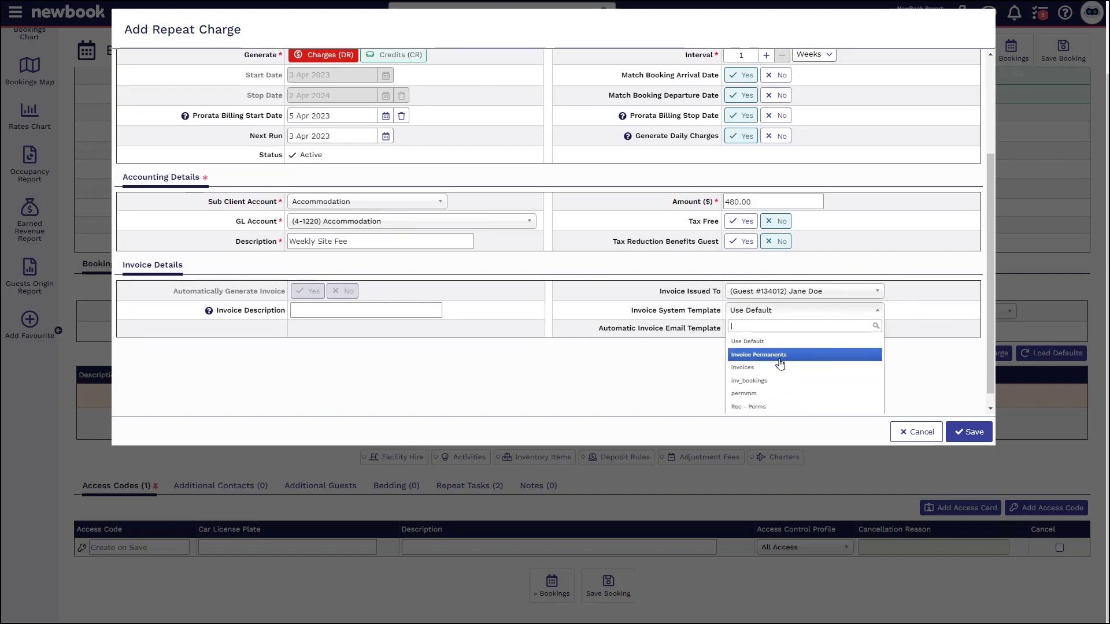
click(780, 369)
Set the automatic invoice email template to Invoice Attached and save the repeat charge
drag(593, 335, 735, 333)
click(741, 333)
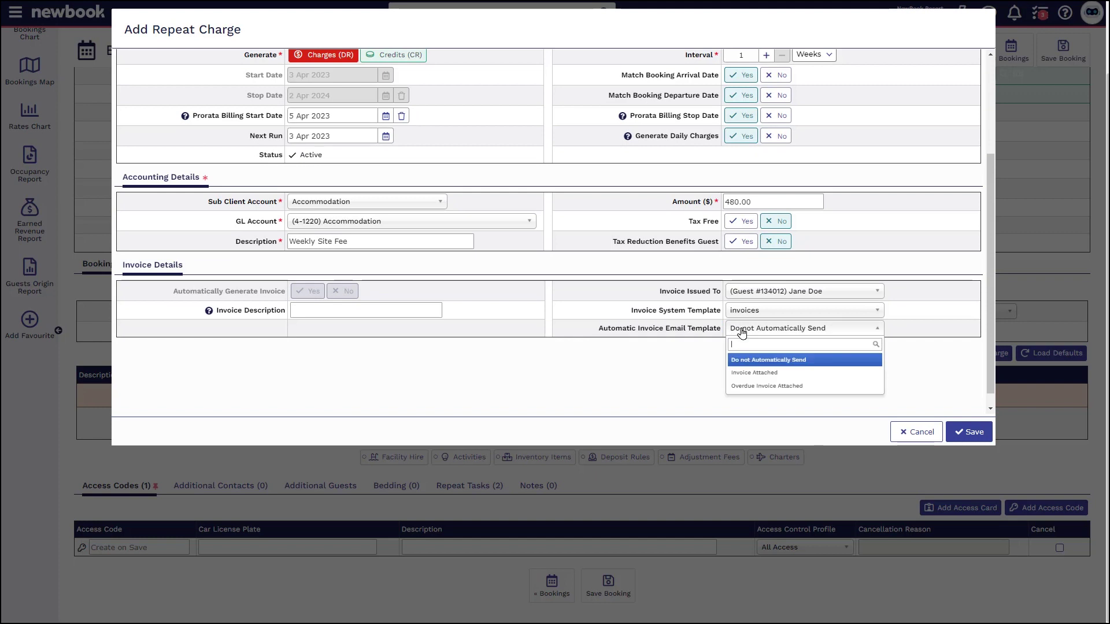
click(752, 374)
click(971, 434)
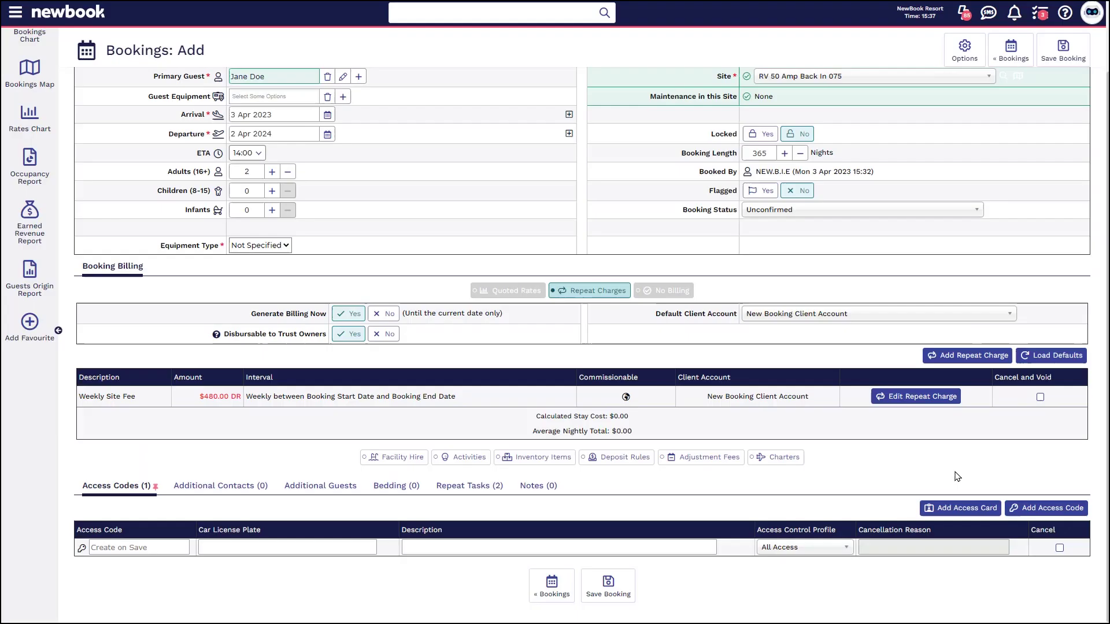
Set the booking's equipment type to Camper and save the booking
drag(77, 397, 463, 399)
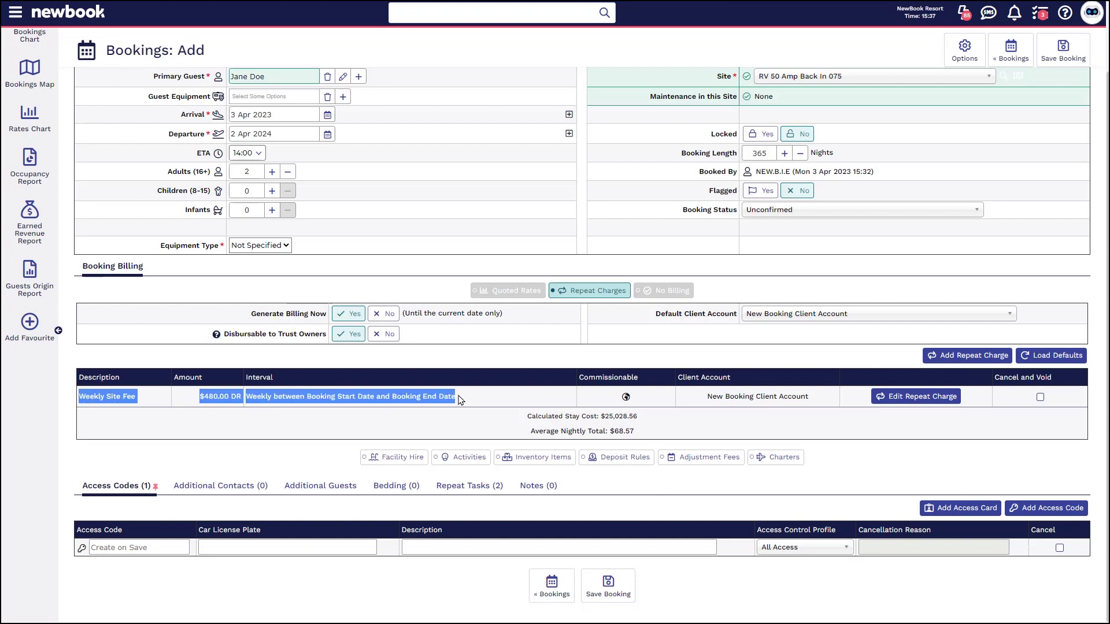
click(352, 396)
drag(198, 396, 461, 405)
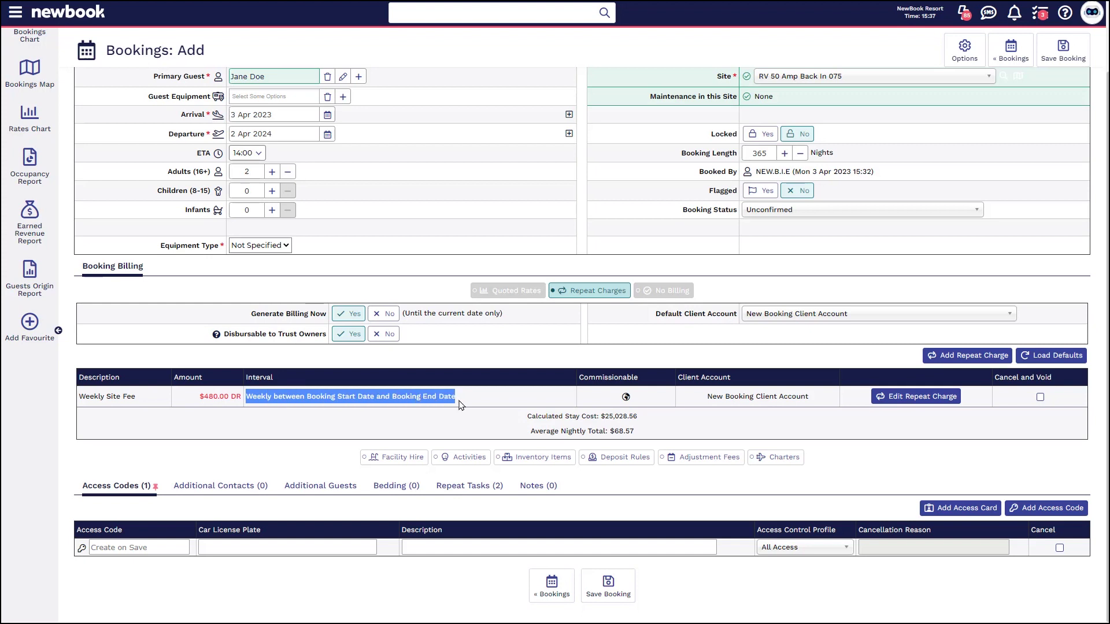
double_click(186, 114)
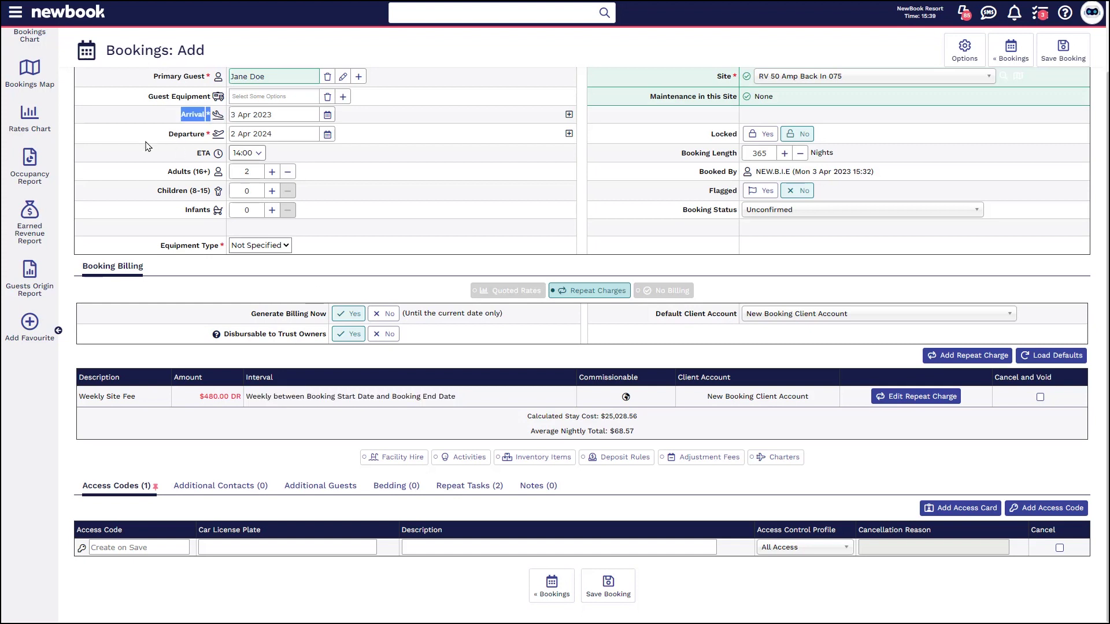
drag(169, 134, 209, 141)
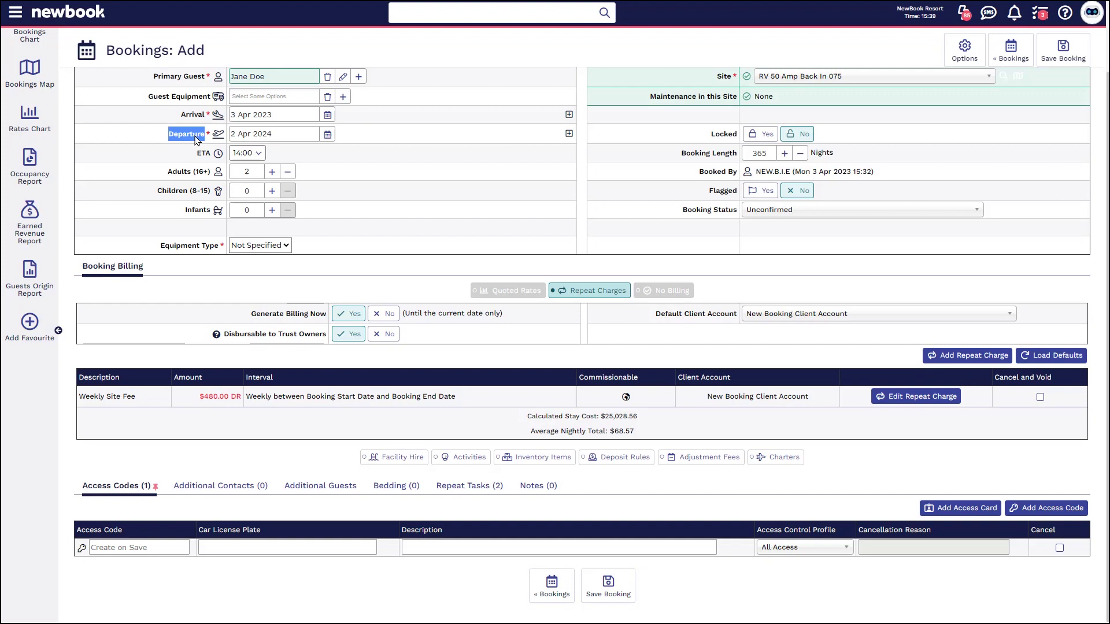
click(260, 245)
click(270, 268)
click(566, 246)
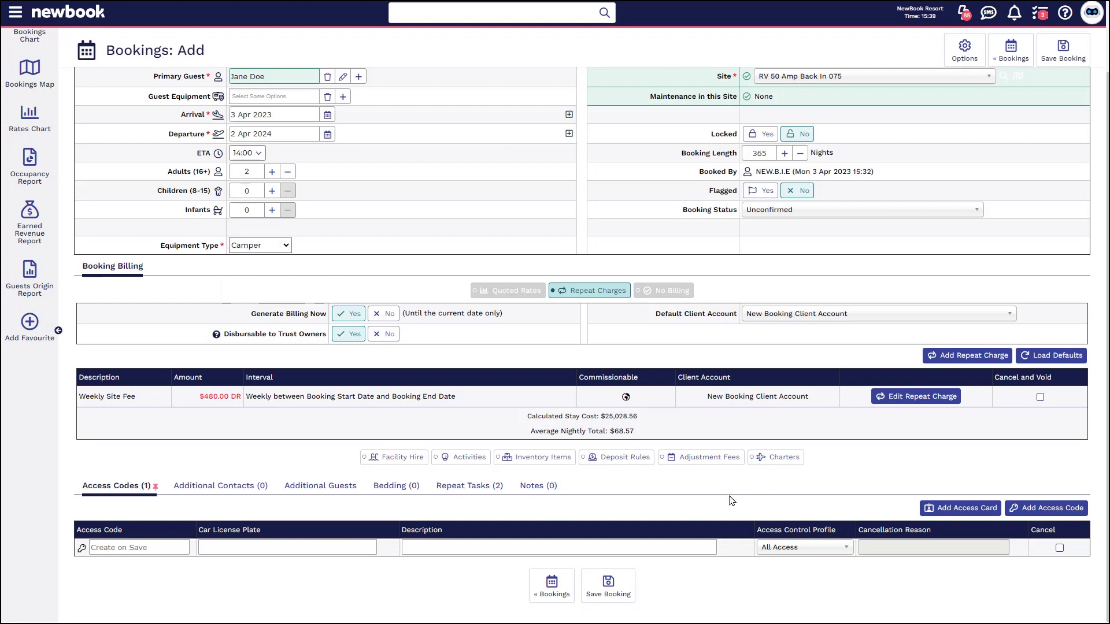
click(608, 585)
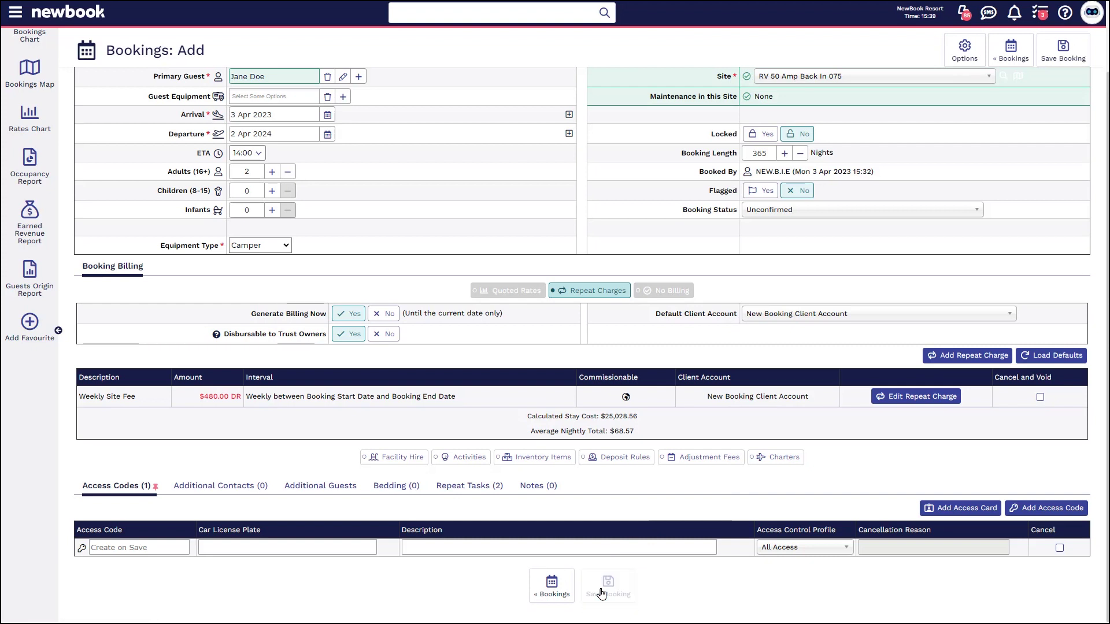
Review the saved booking's title and its Weekly Site Fee entry in the booking billing summary
drag(106, 50, 381, 53)
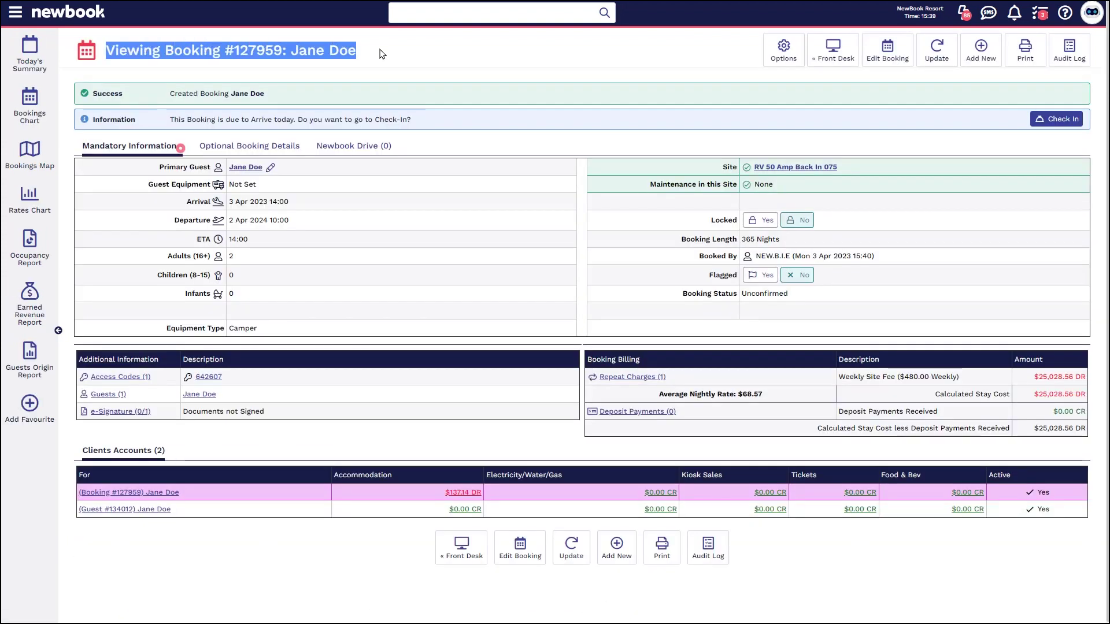
click(64, 119)
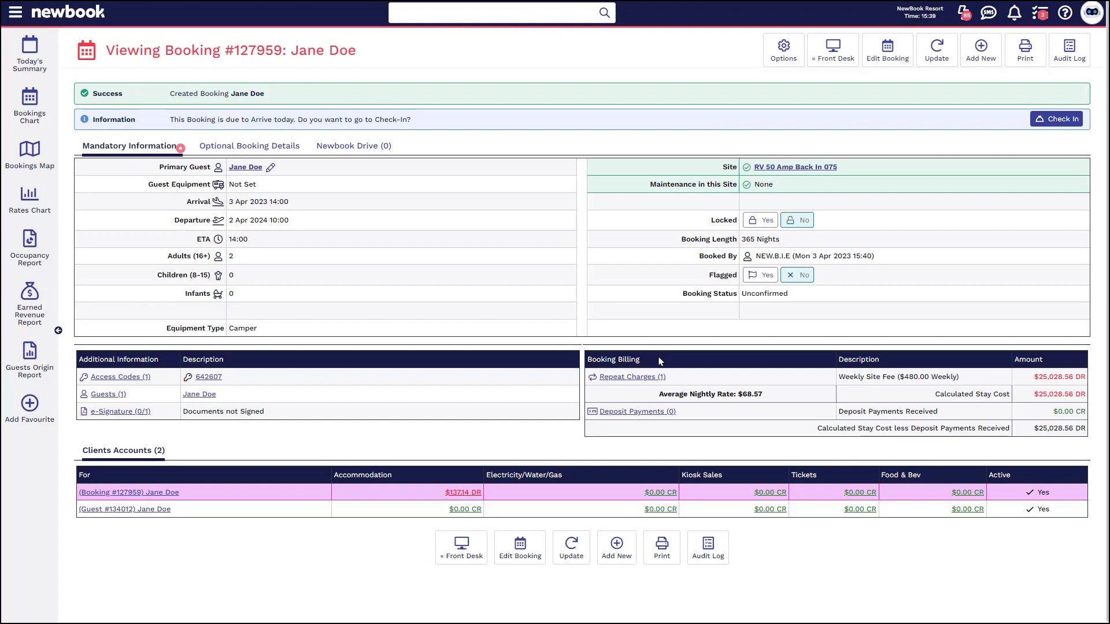
drag(837, 376, 964, 378)
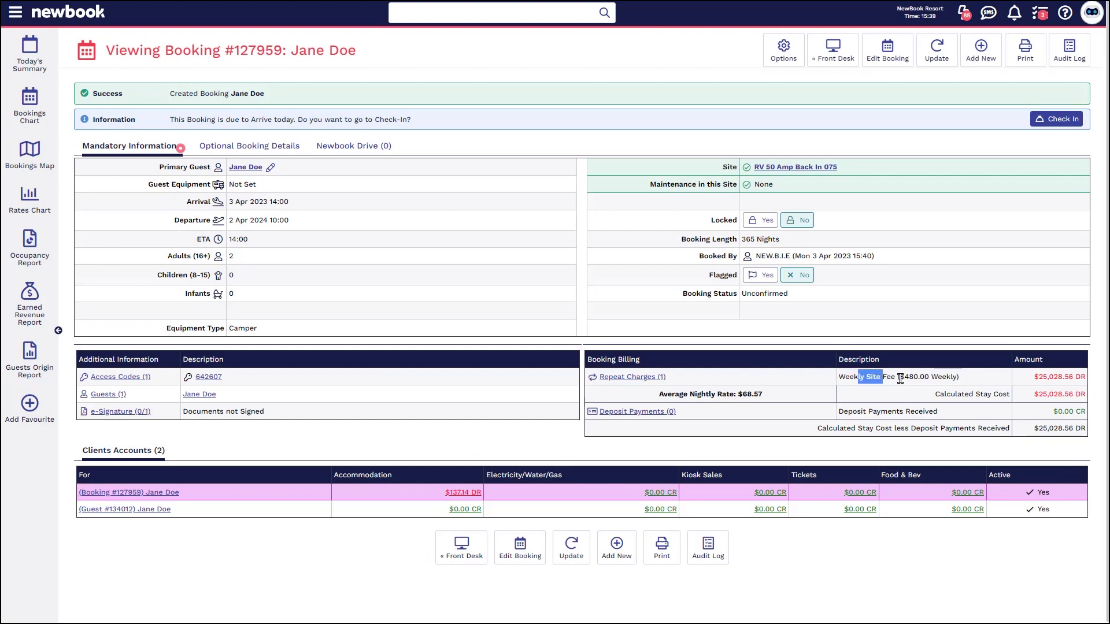
Review the Weekly Site Fee rate and total amount in the booking billing, plus the booking length and arrival date
drag(905, 377, 954, 378)
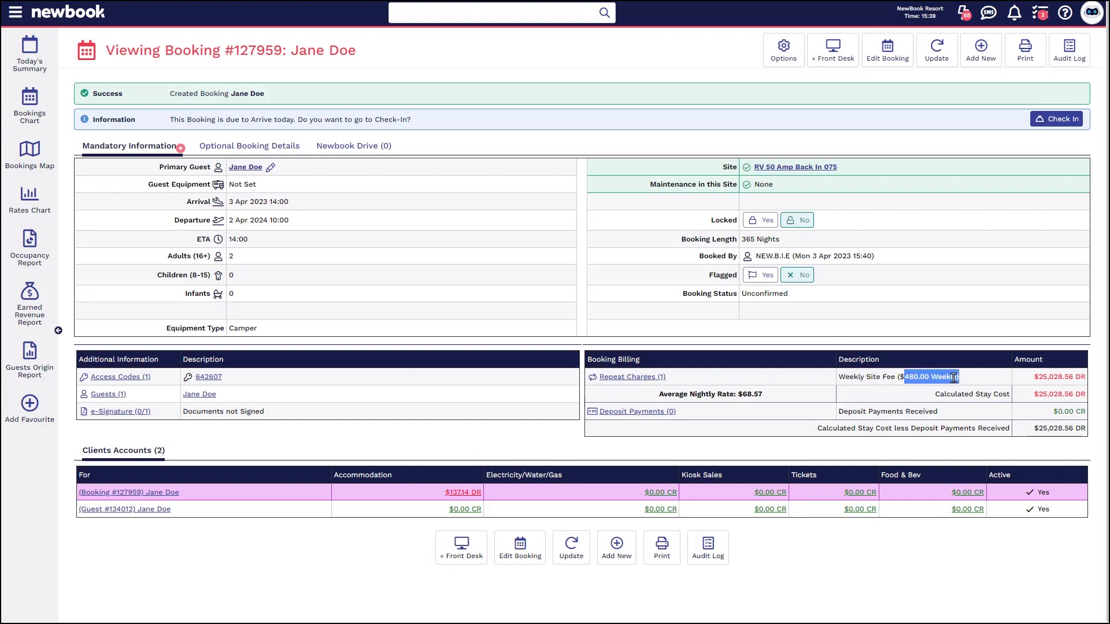
click(980, 397)
drag(1034, 377, 1081, 377)
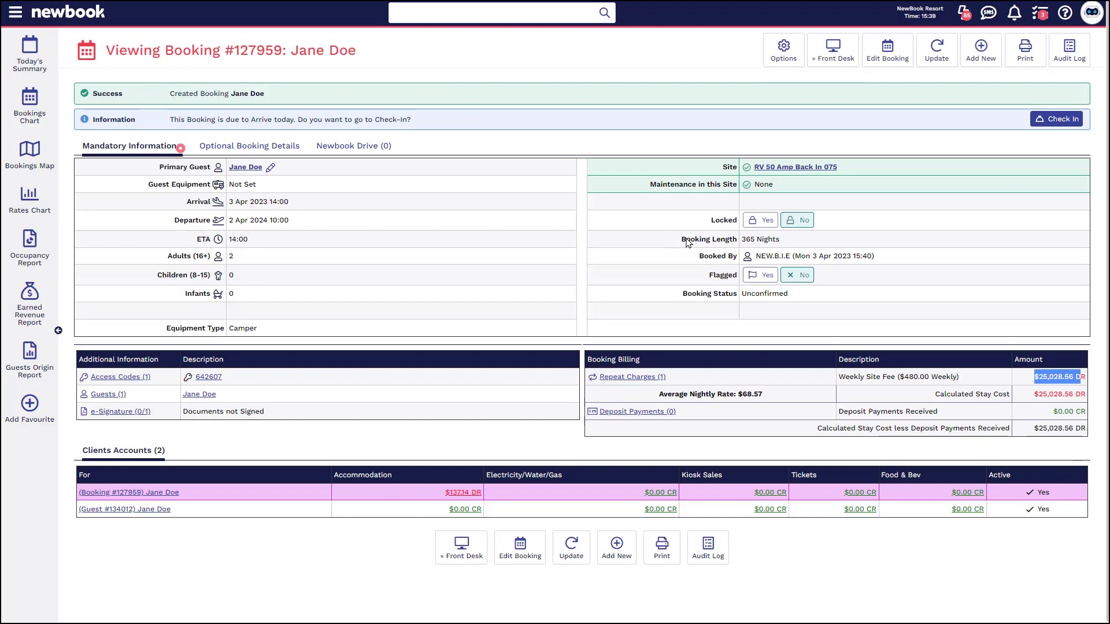
drag(686, 241, 796, 241)
click(793, 242)
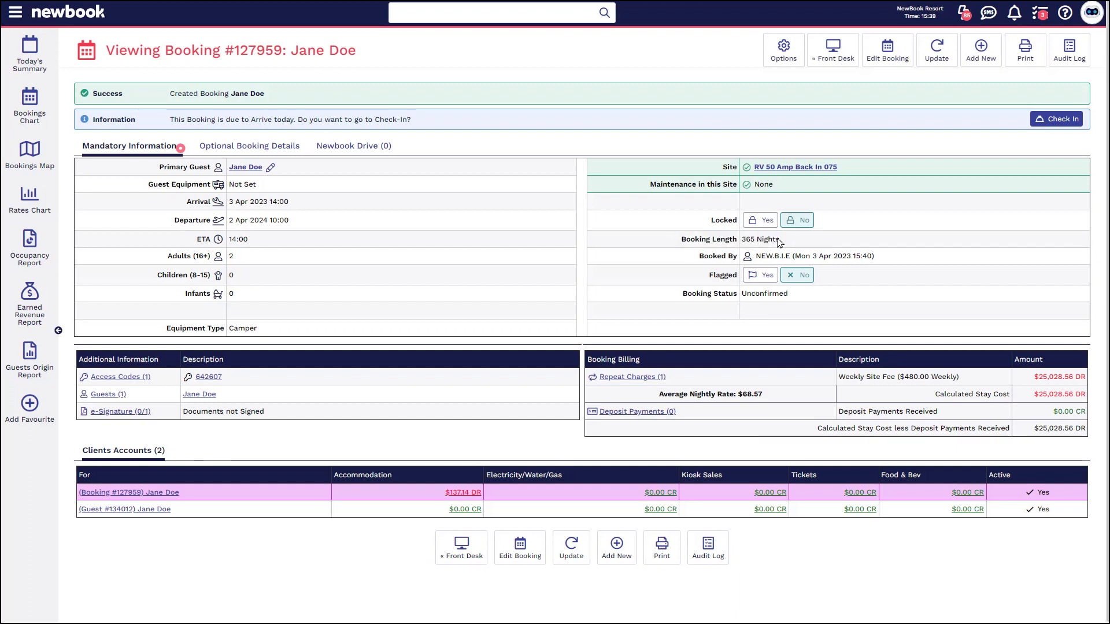
drag(188, 206, 299, 211)
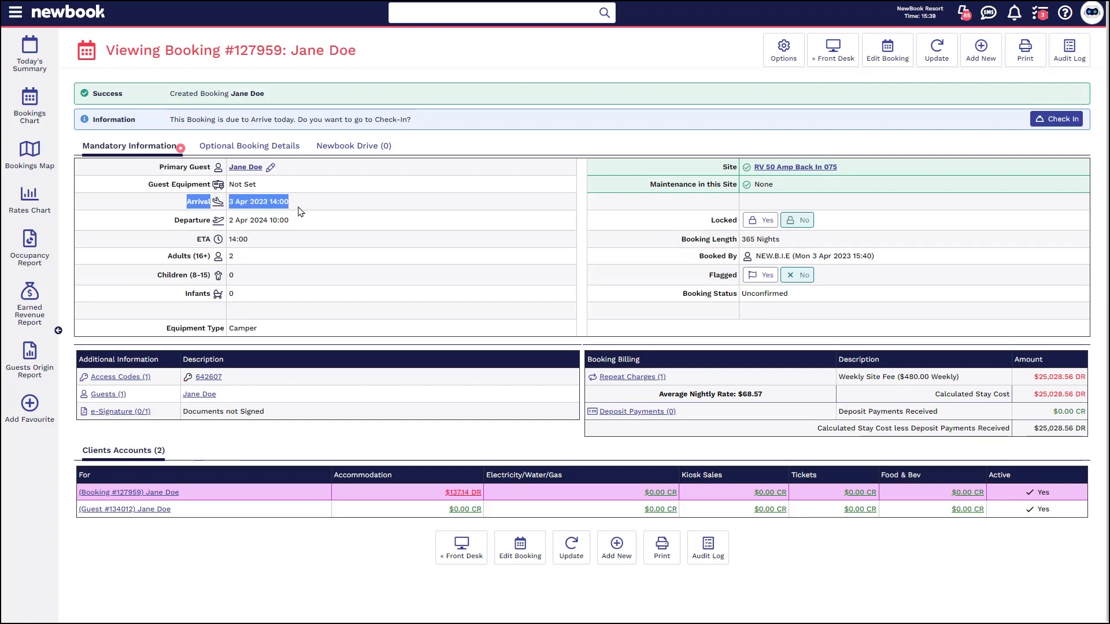
click(301, 212)
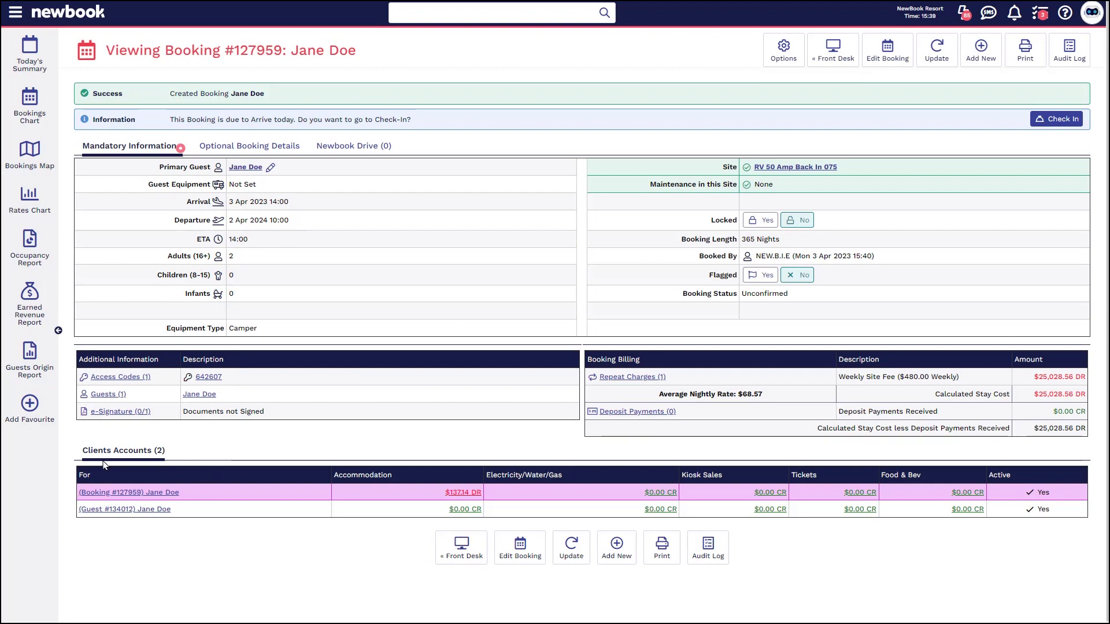
Examine the booking's entry in the clients accounts and its accommodation balance
drag(166, 451, 101, 450)
click(84, 454)
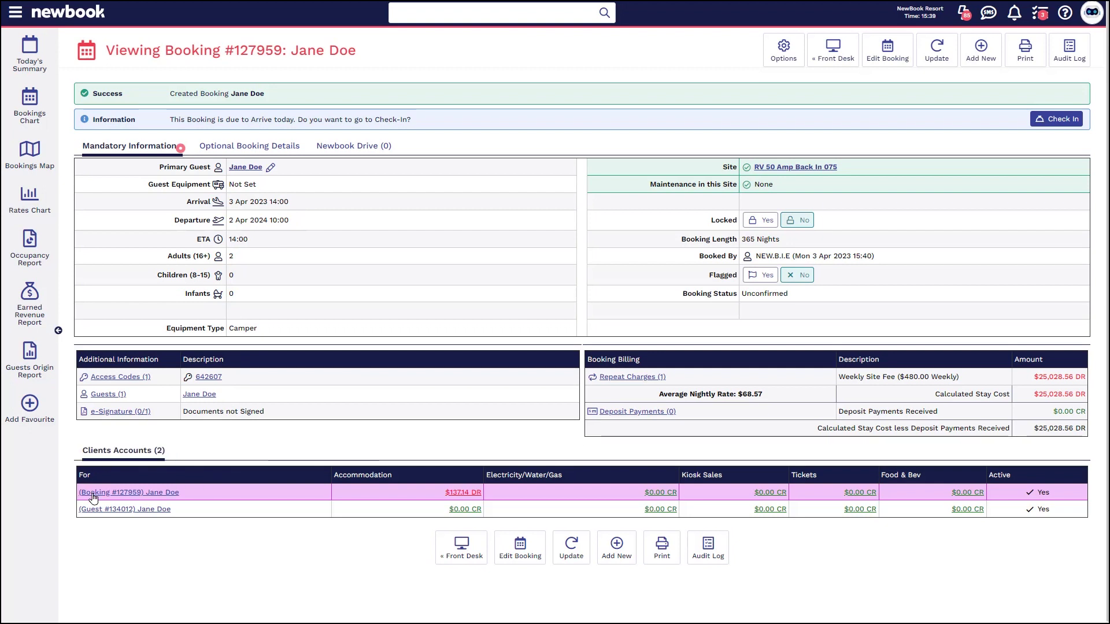
drag(195, 495, 80, 492)
drag(445, 492, 494, 497)
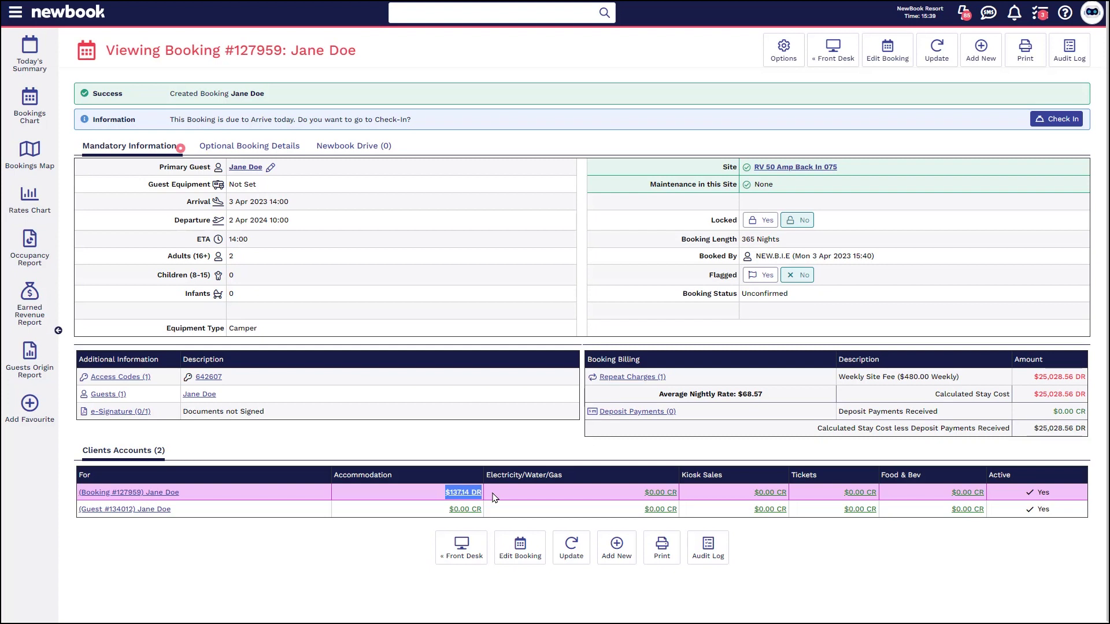
click(491, 462)
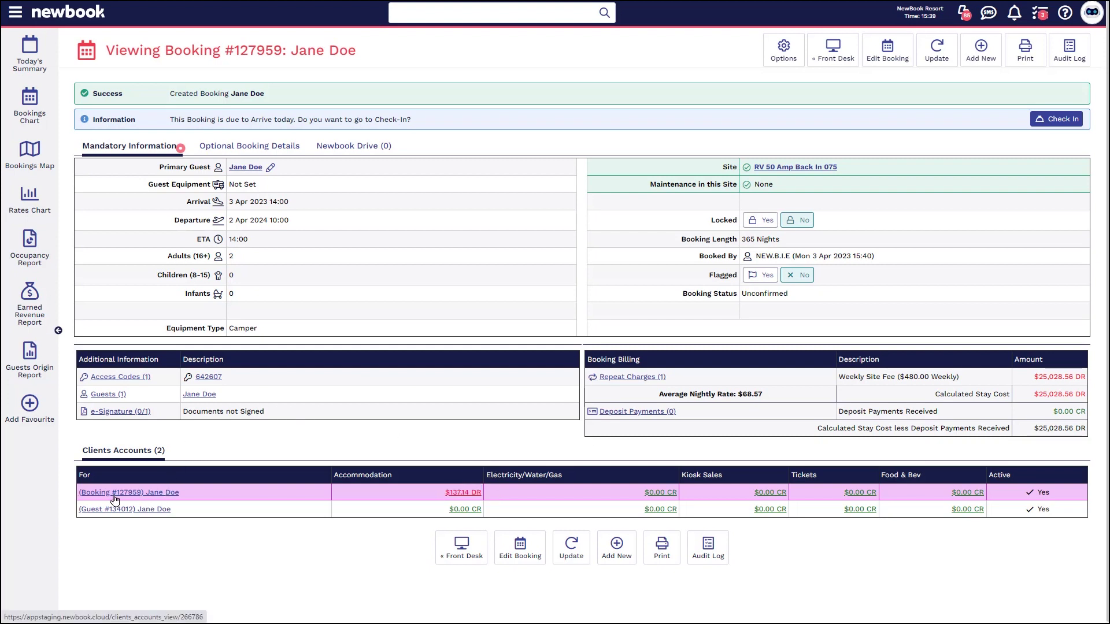
Open the booking's client account and examine its title, linked booking and sub client accounts
click(139, 493)
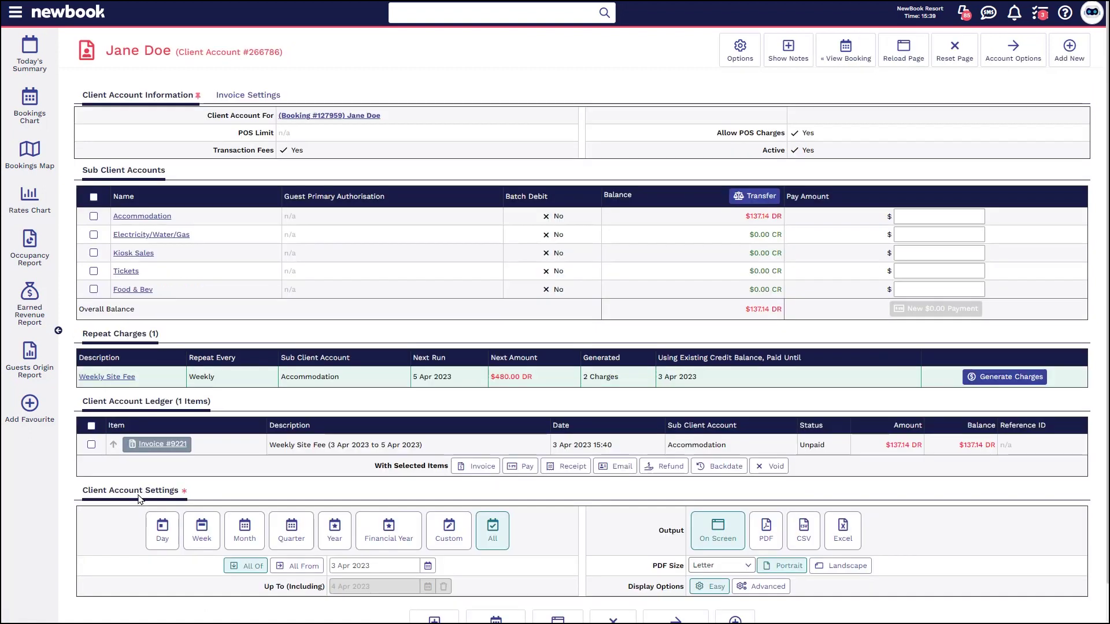
drag(105, 51, 300, 59)
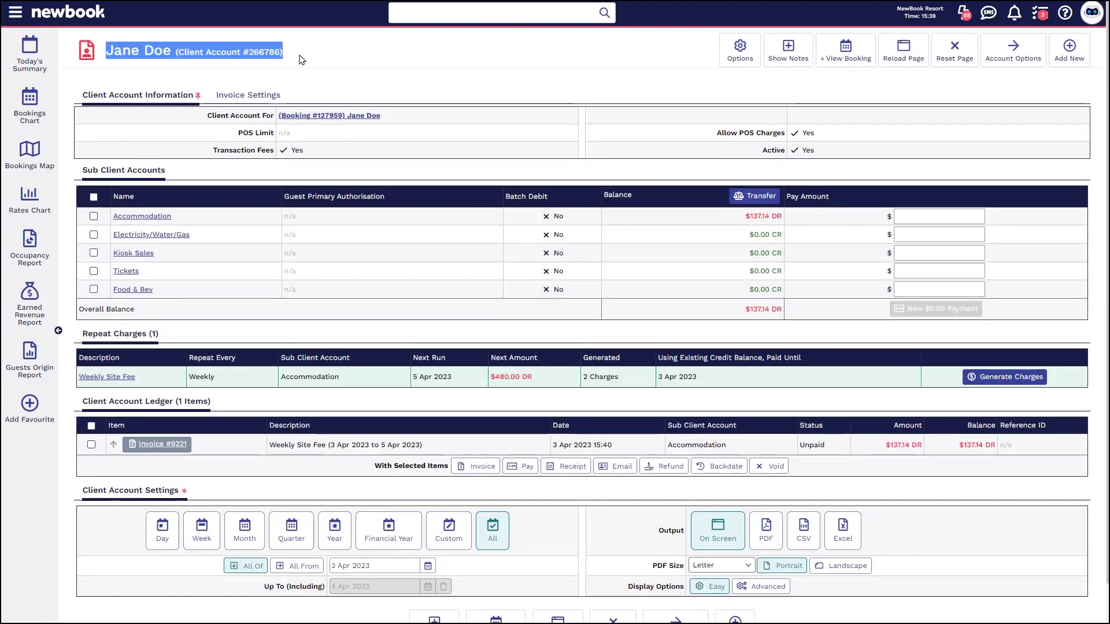
mouse_move(314, 119)
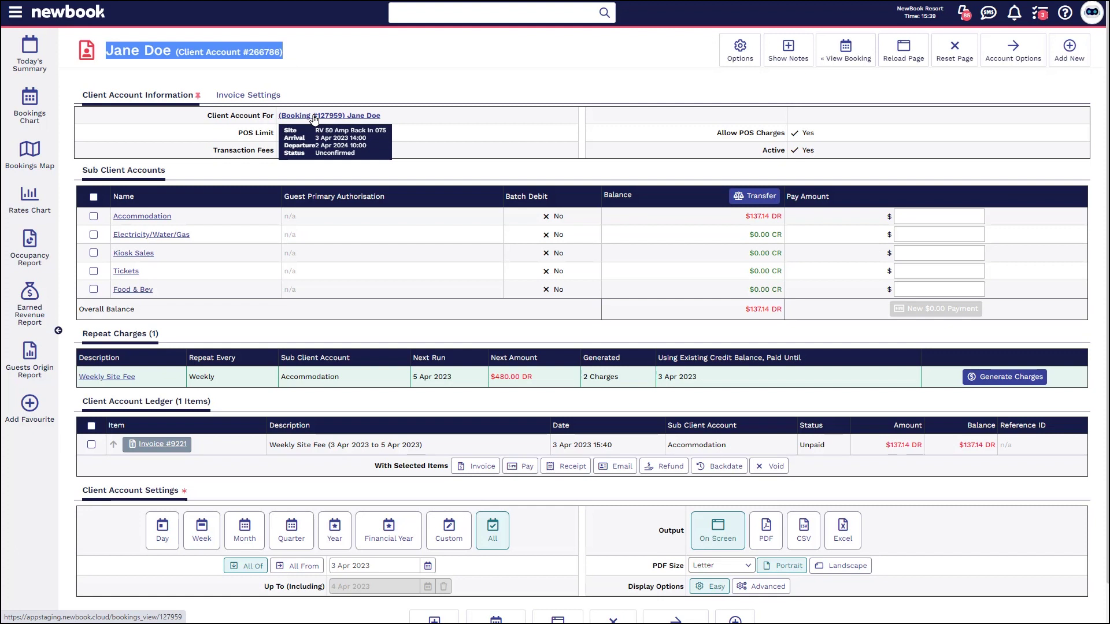
drag(167, 171, 82, 172)
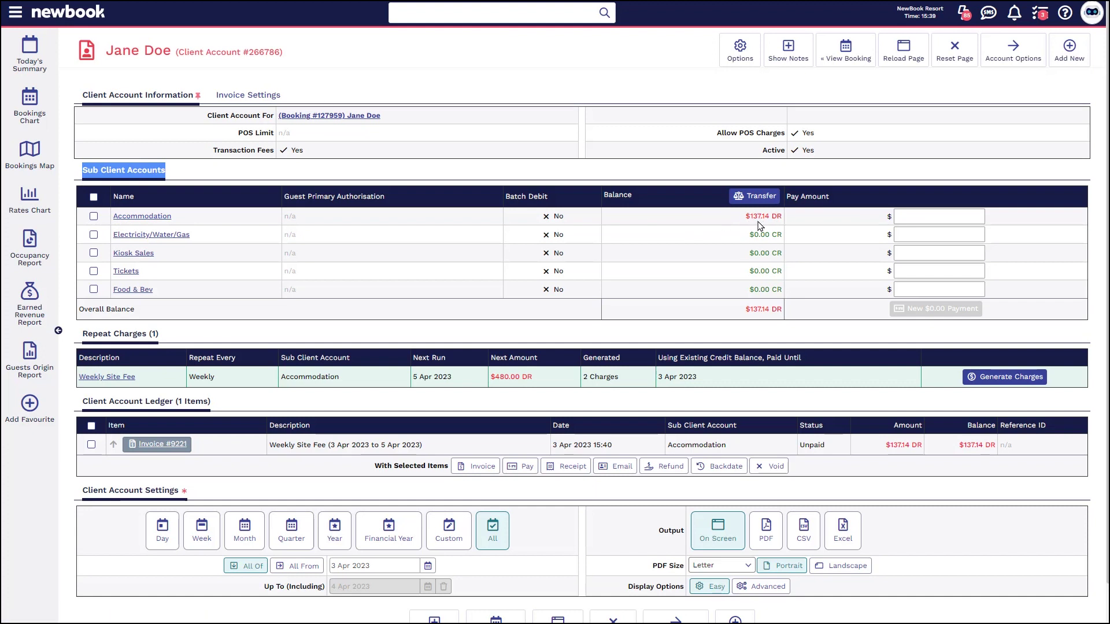
Examine the Weekly Site Fee repeat charge's interval, next run, next amount, generated charges and paid-until date in the client account
drag(160, 334, 81, 333)
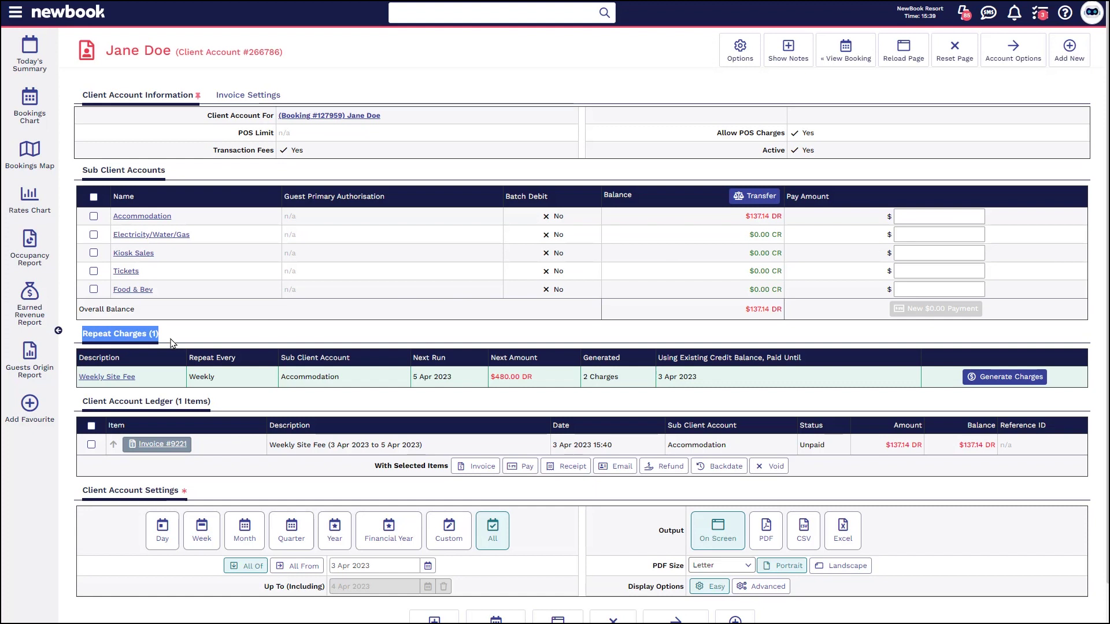
click(172, 343)
drag(189, 376, 232, 382)
click(232, 382)
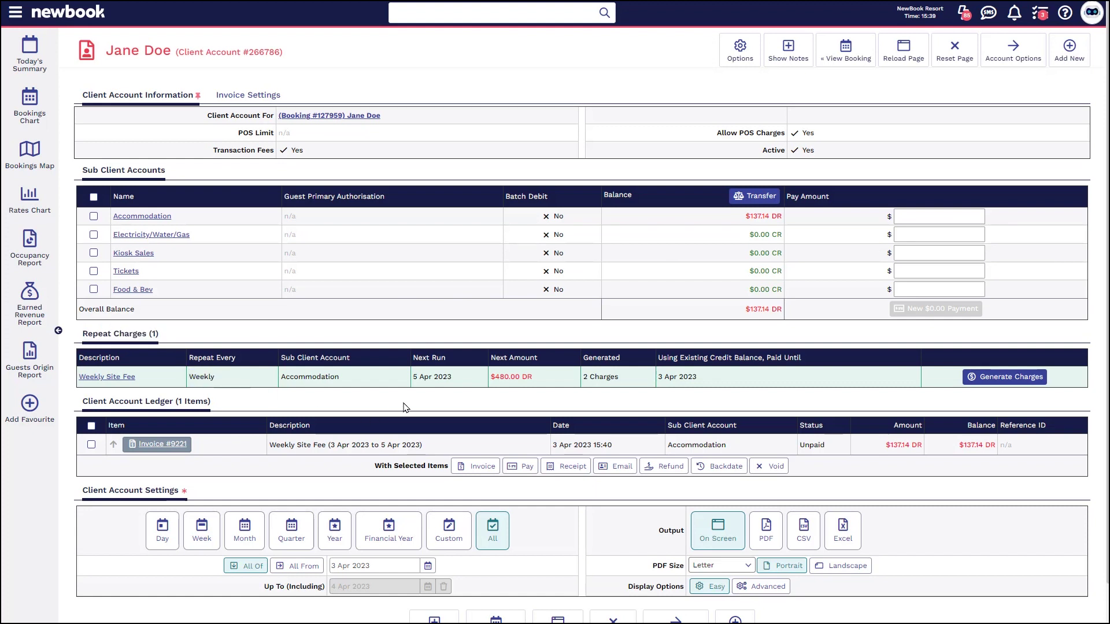
drag(412, 377, 459, 382)
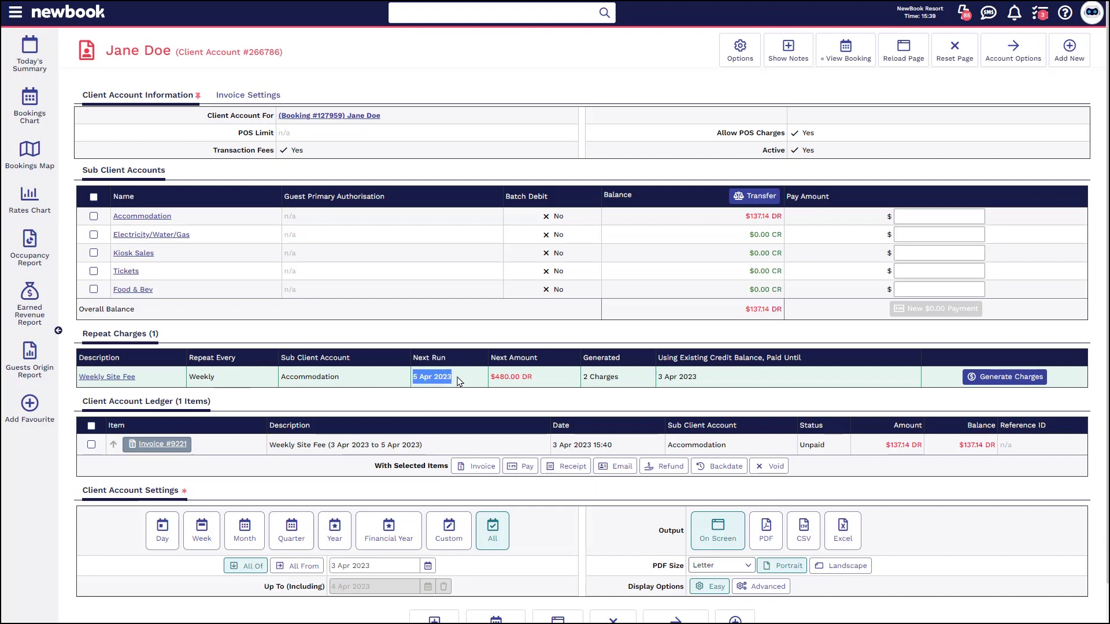
drag(490, 382, 543, 381)
click(543, 382)
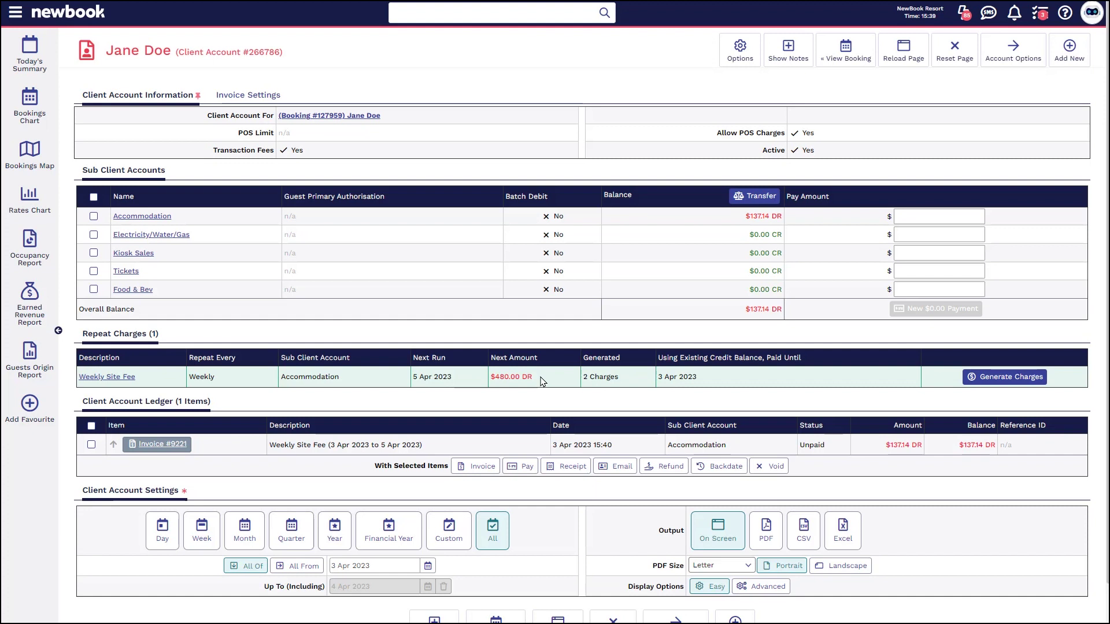
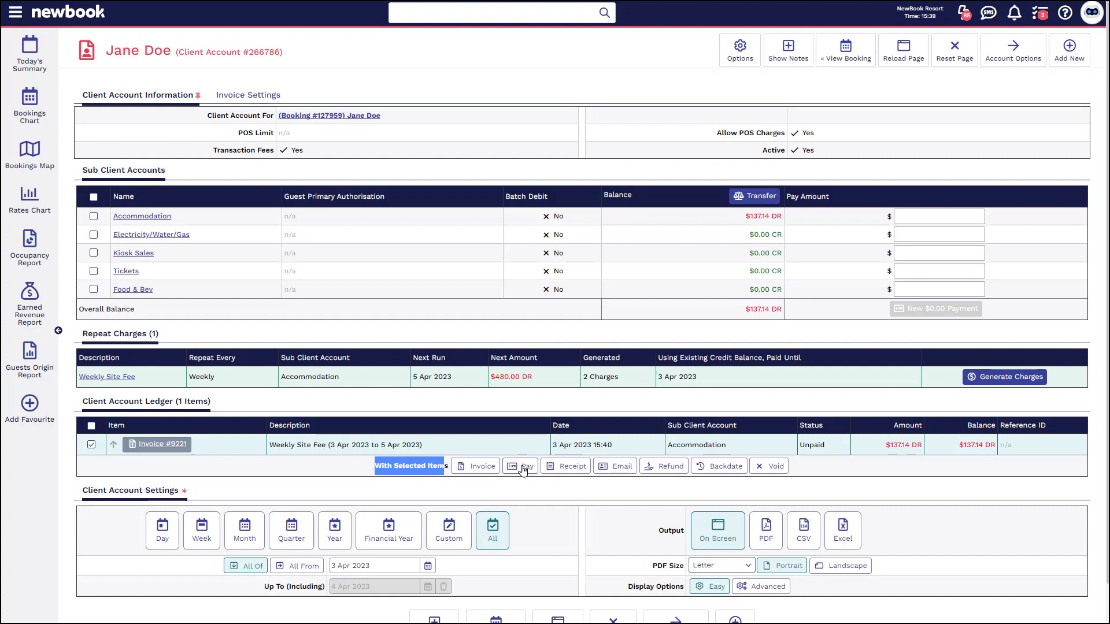
click(391, 467)
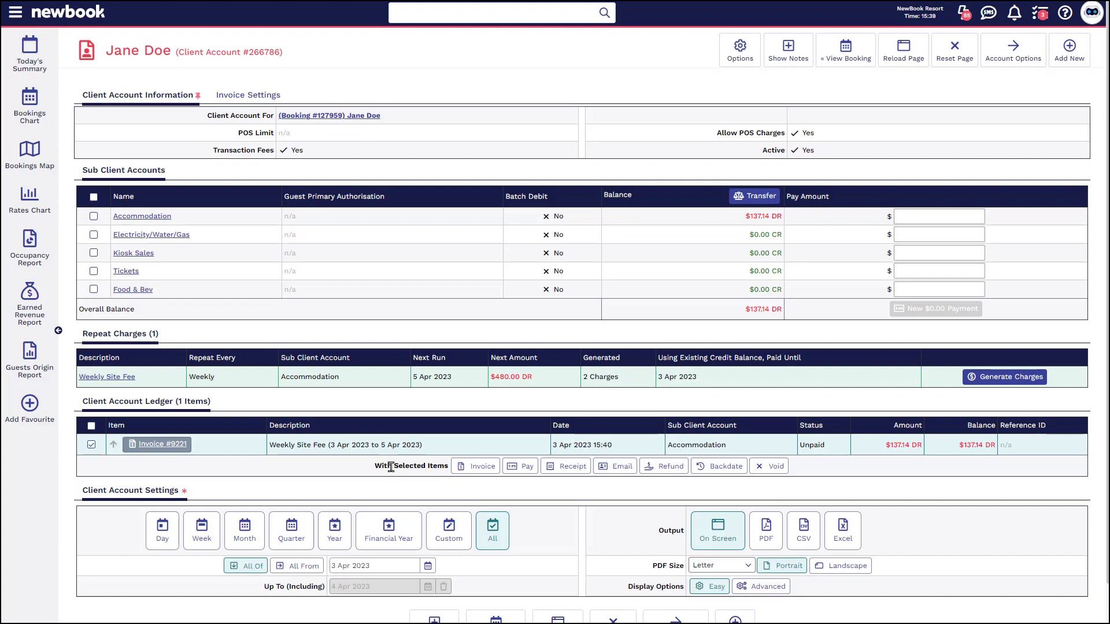
drag(413, 376, 886, 382)
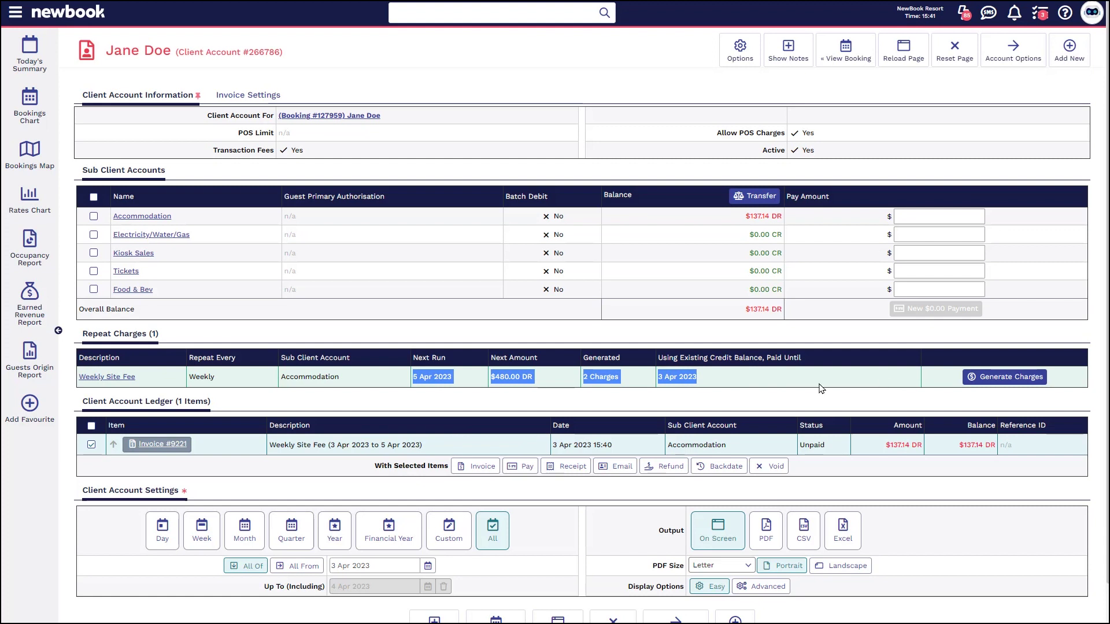
click(785, 394)
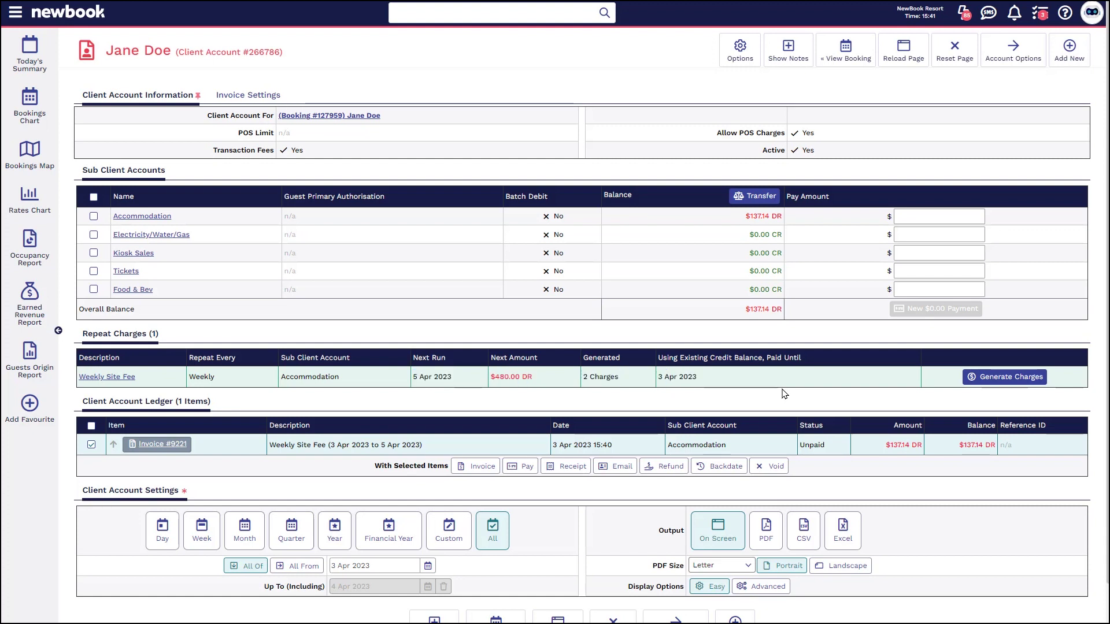
Begin generating charges for the Weekly Site Fee repeat charge and set the number of charges to 2
click(1003, 382)
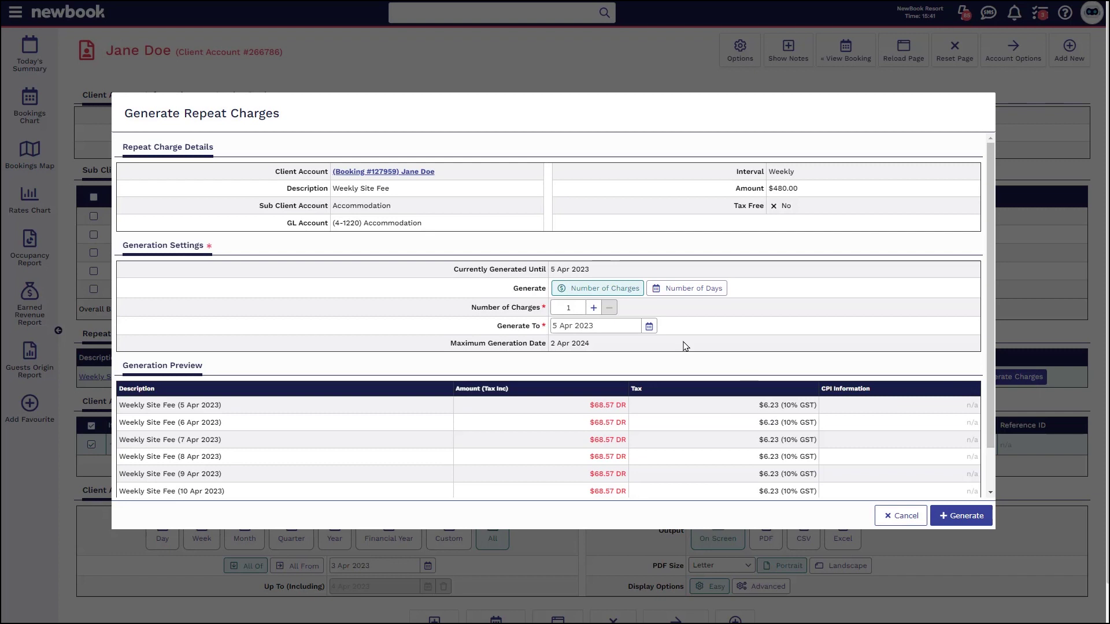
drag(398, 281, 614, 277)
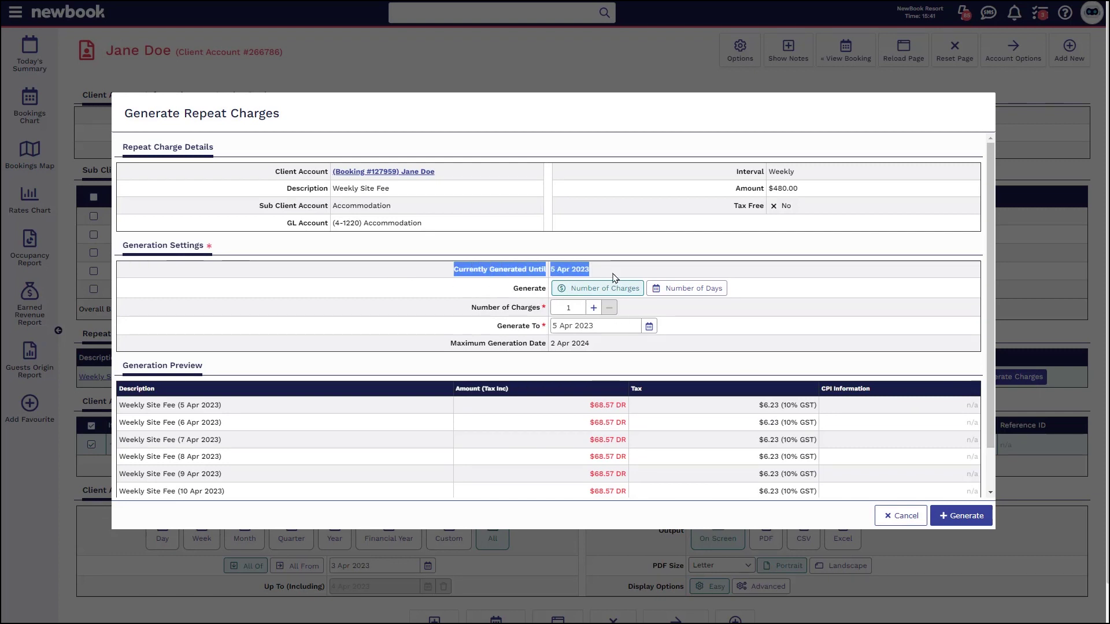
click(615, 272)
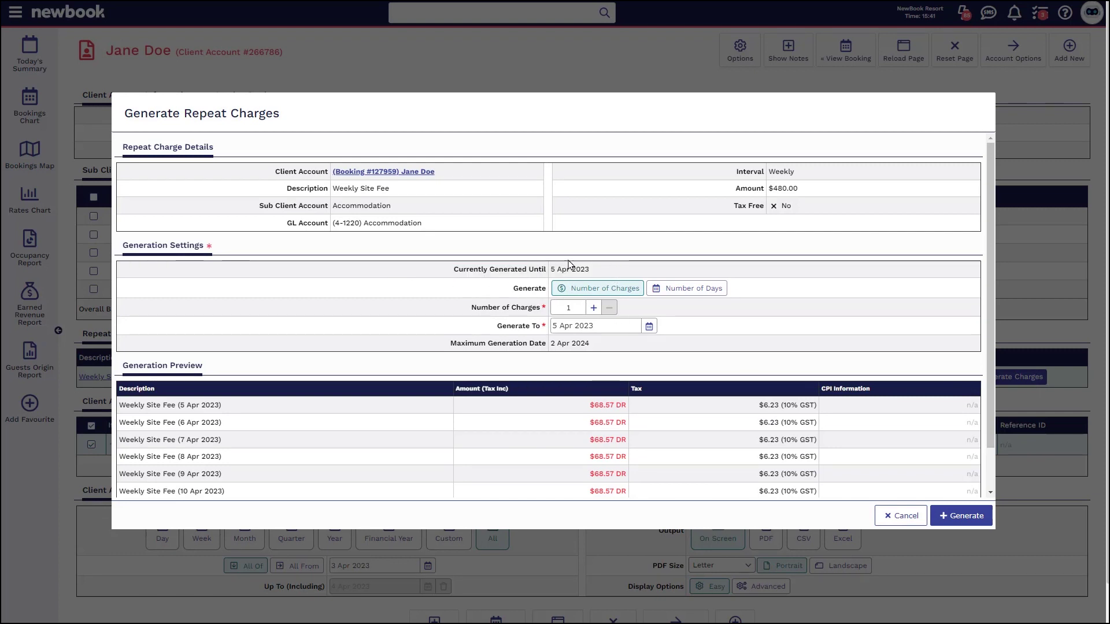
drag(507, 295, 628, 287)
drag(460, 312, 556, 308)
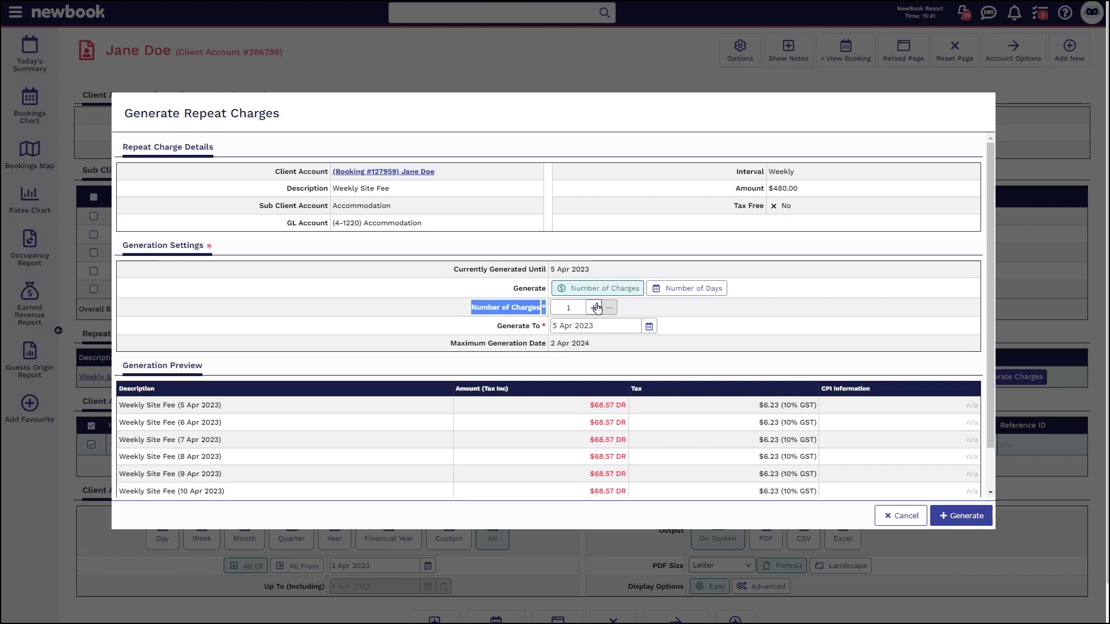
click(594, 307)
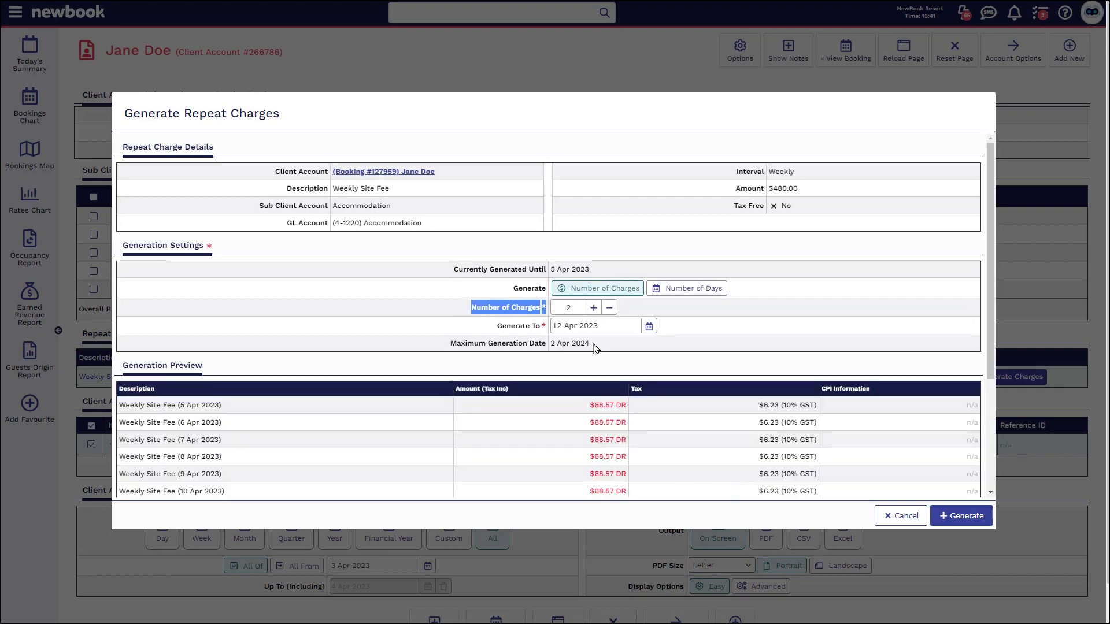
Check the generate-to date and the daily charge preview, and generate the repeat charges
drag(494, 331, 552, 327)
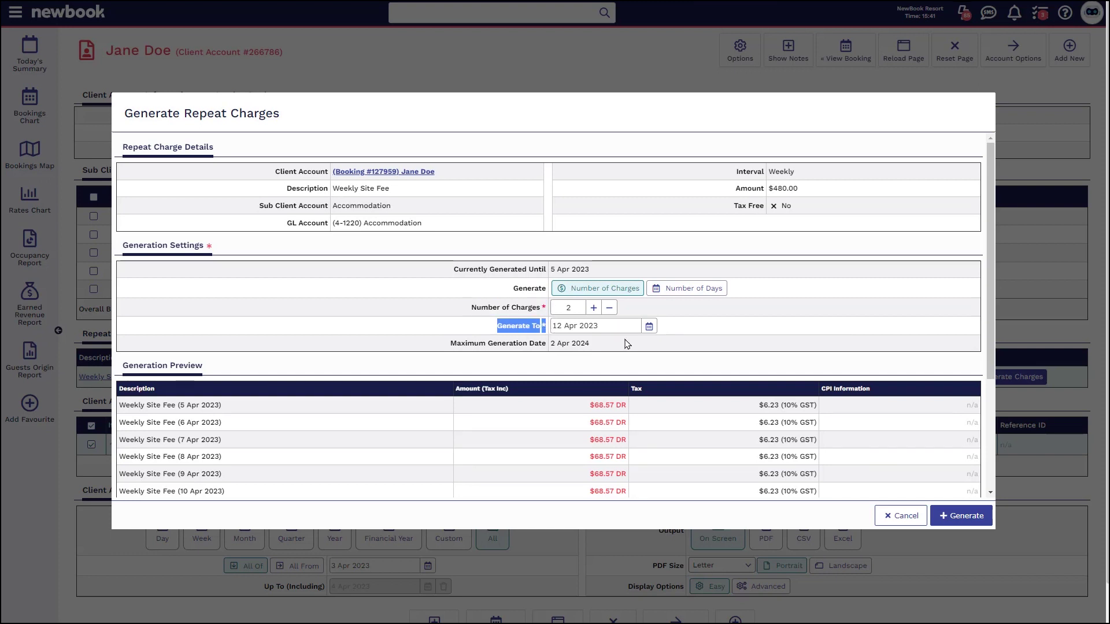
scroll(628, 346, down, 2)
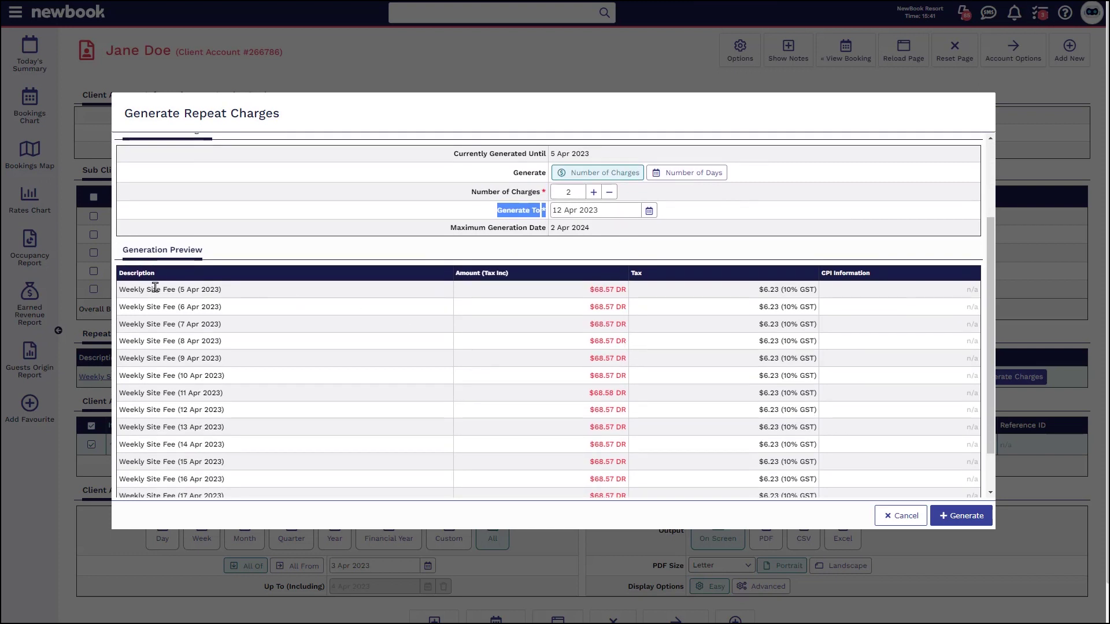
drag(119, 289, 804, 463)
click(799, 460)
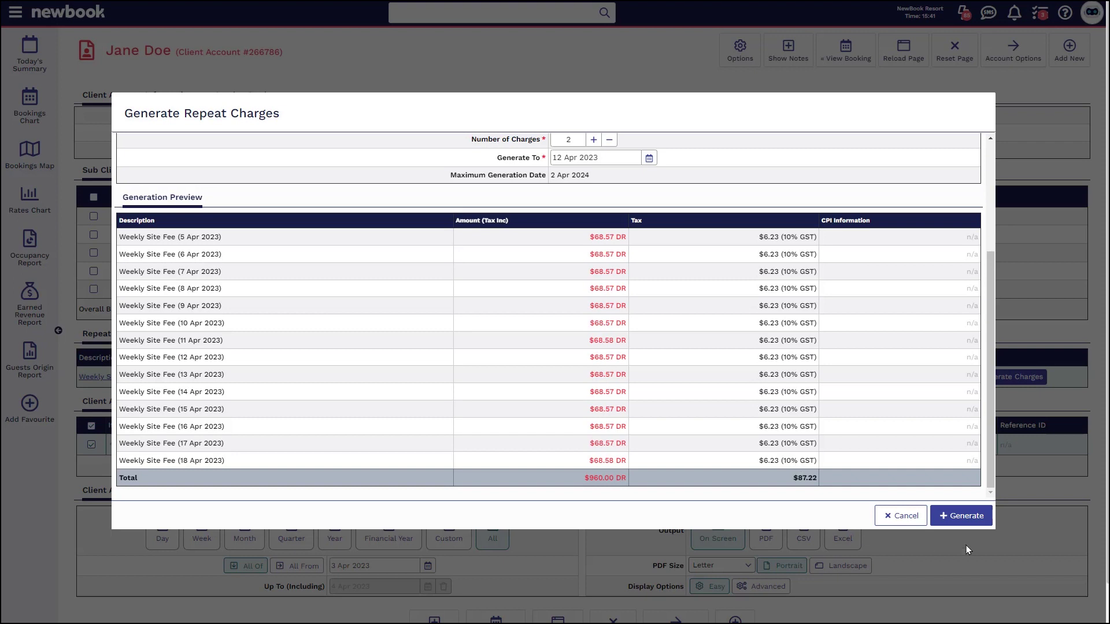
click(972, 521)
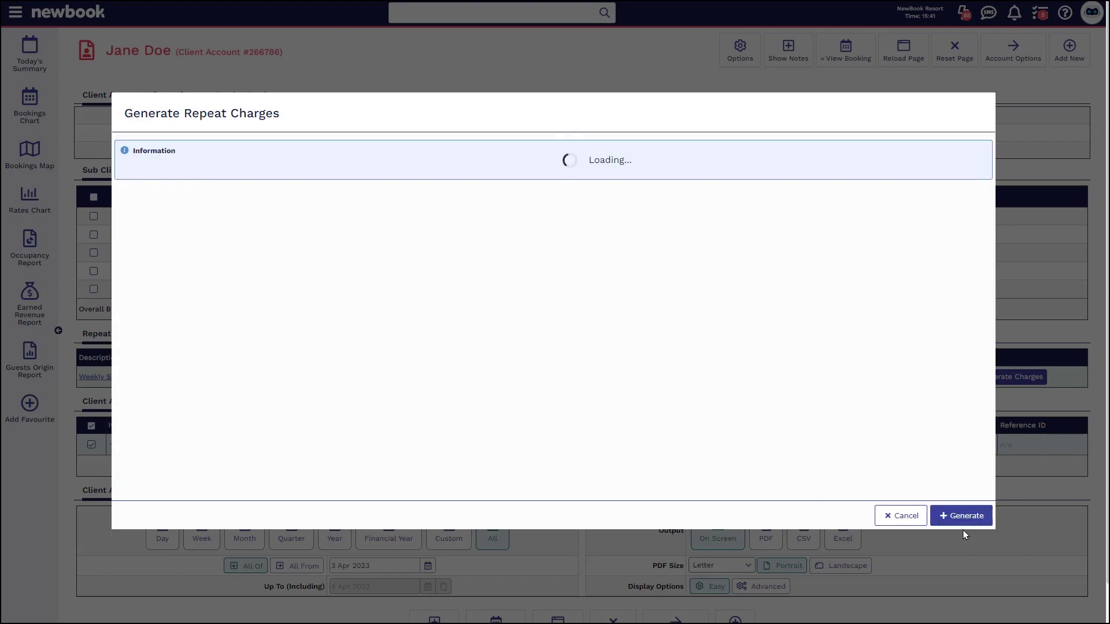
Start a payment for the two selected Weekly Site Fee invoices in the client account ledger and review the payment details
drag(310, 467, 451, 469)
drag(305, 446, 437, 445)
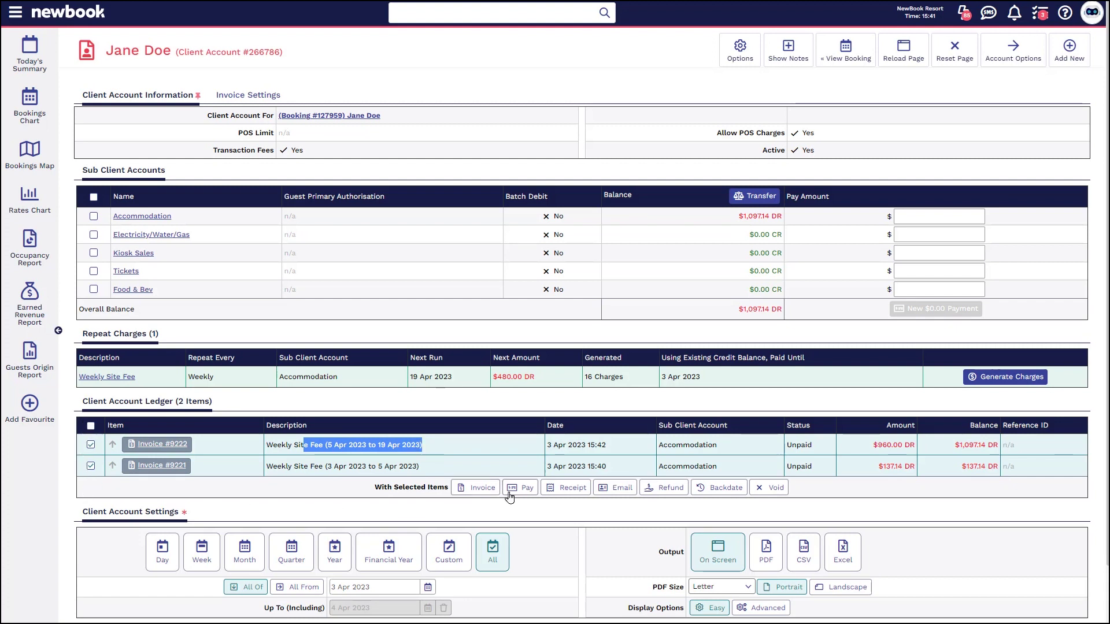
click(529, 487)
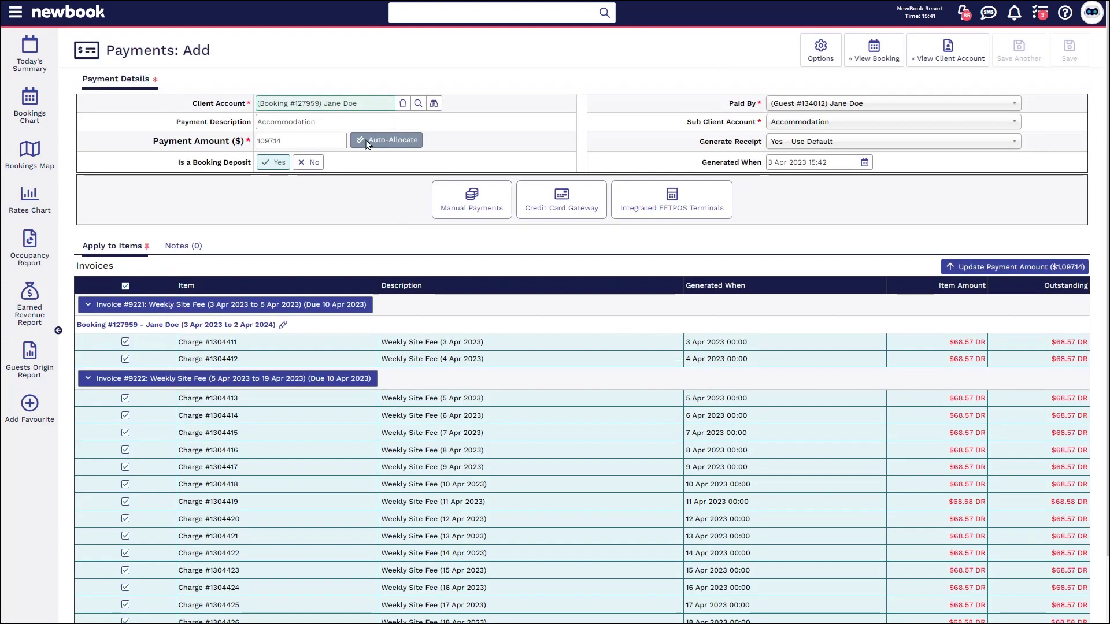
drag(107, 48, 246, 55)
click(244, 54)
drag(152, 134, 305, 191)
click(342, 242)
Record the payment as a manual cash payment instead of using the credit card gateway, save it and review the success messages
click(563, 210)
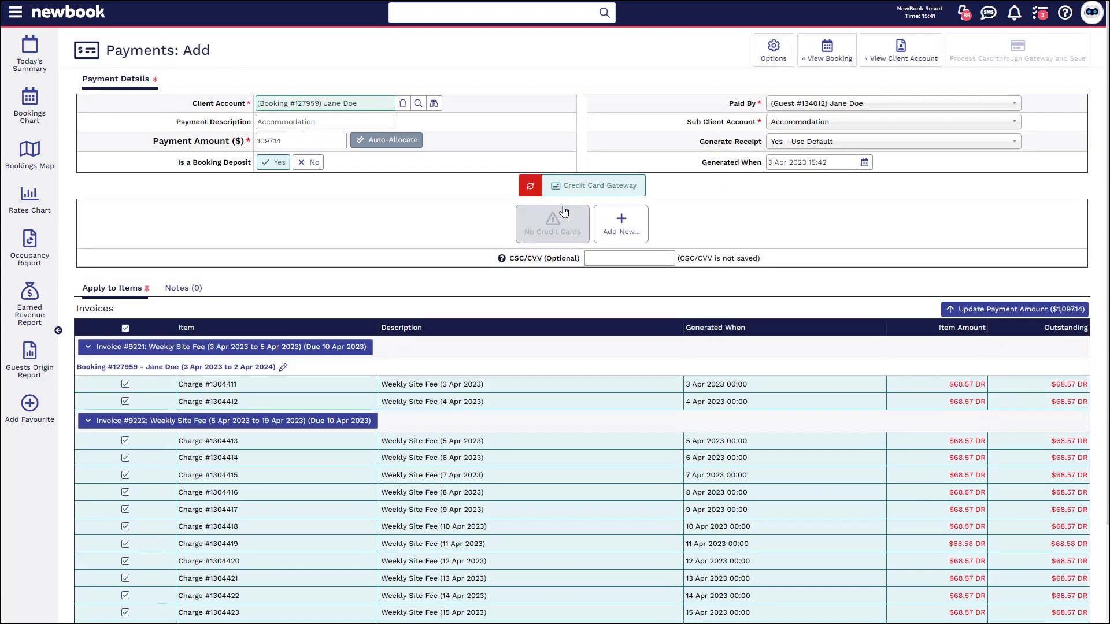
click(529, 186)
click(472, 203)
click(445, 224)
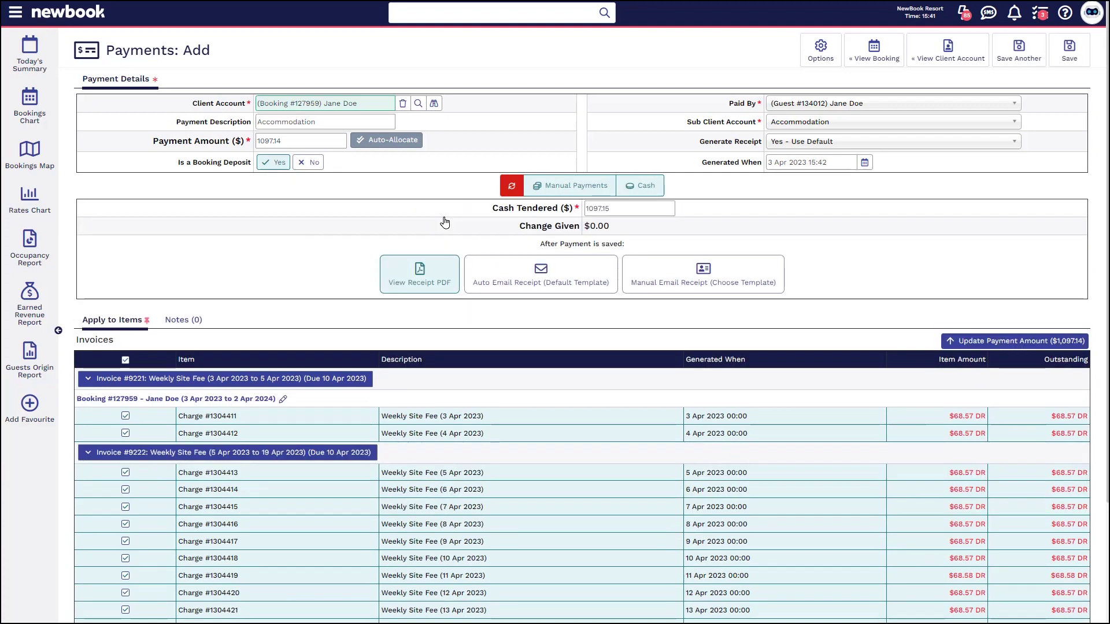
click(1069, 49)
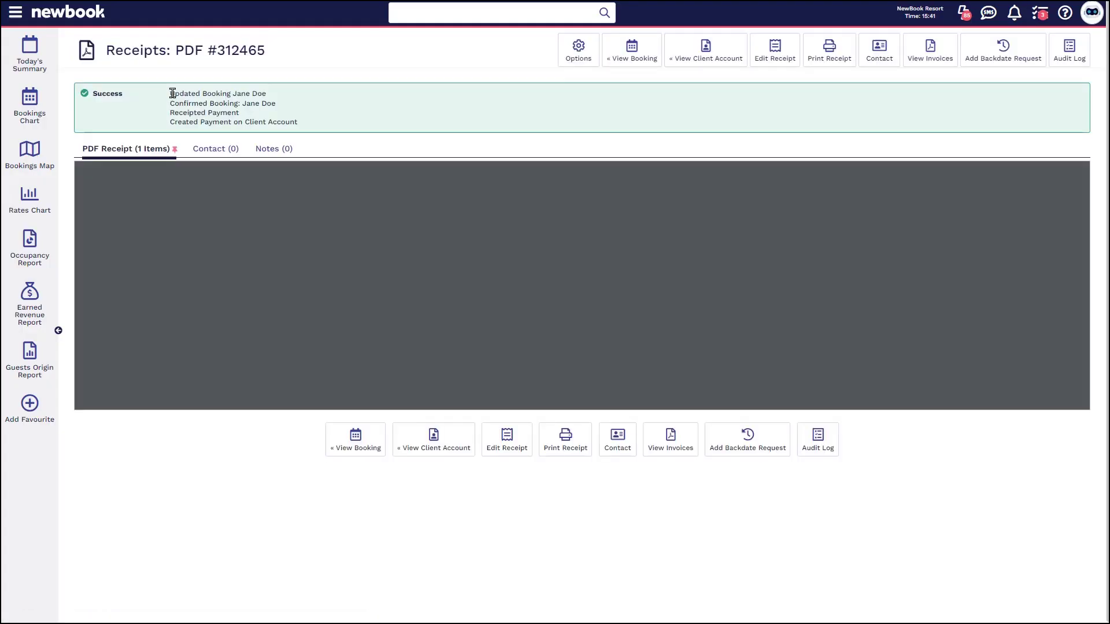
drag(172, 93, 301, 126)
click(300, 127)
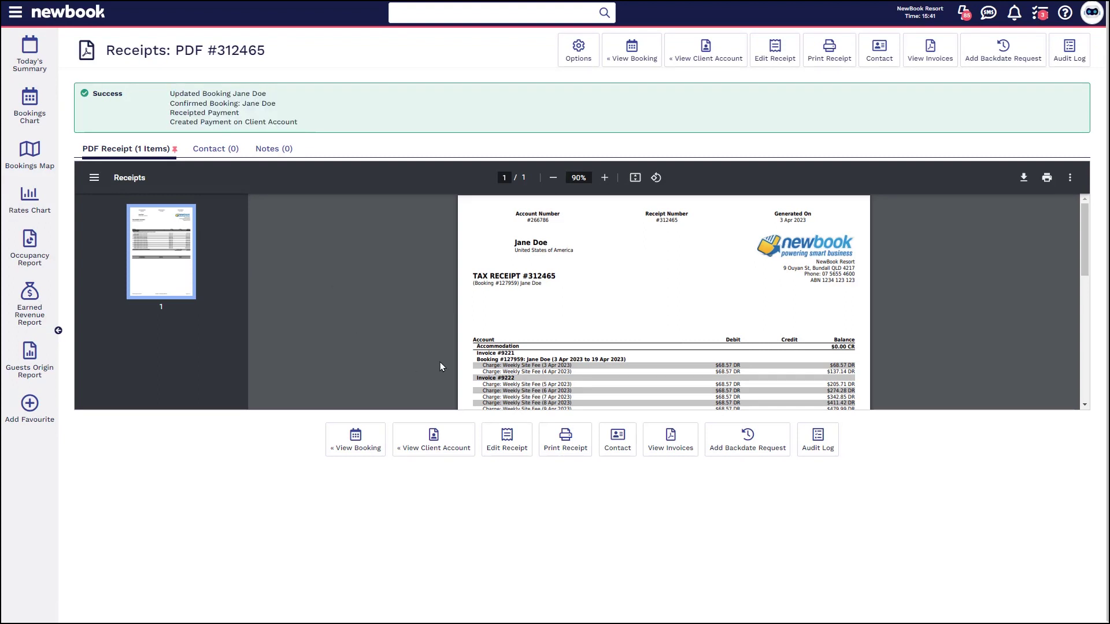
Review the Weekly Site Fee charges and the cash payment listed on the PDF receipt
scroll(567, 302, down, 2)
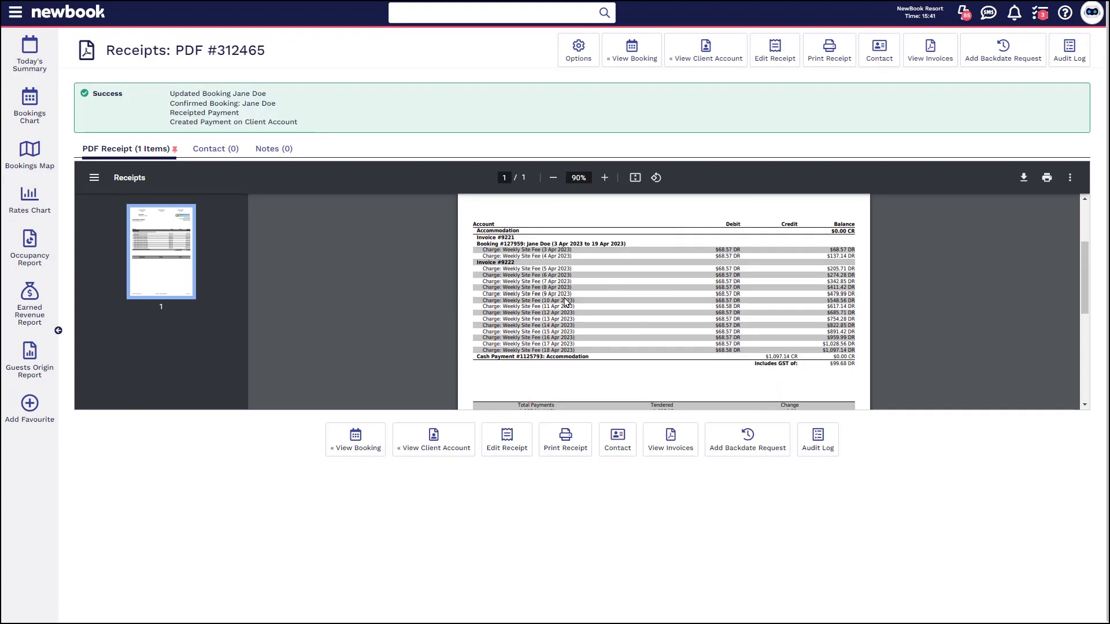
drag(478, 243, 864, 359)
click(847, 361)
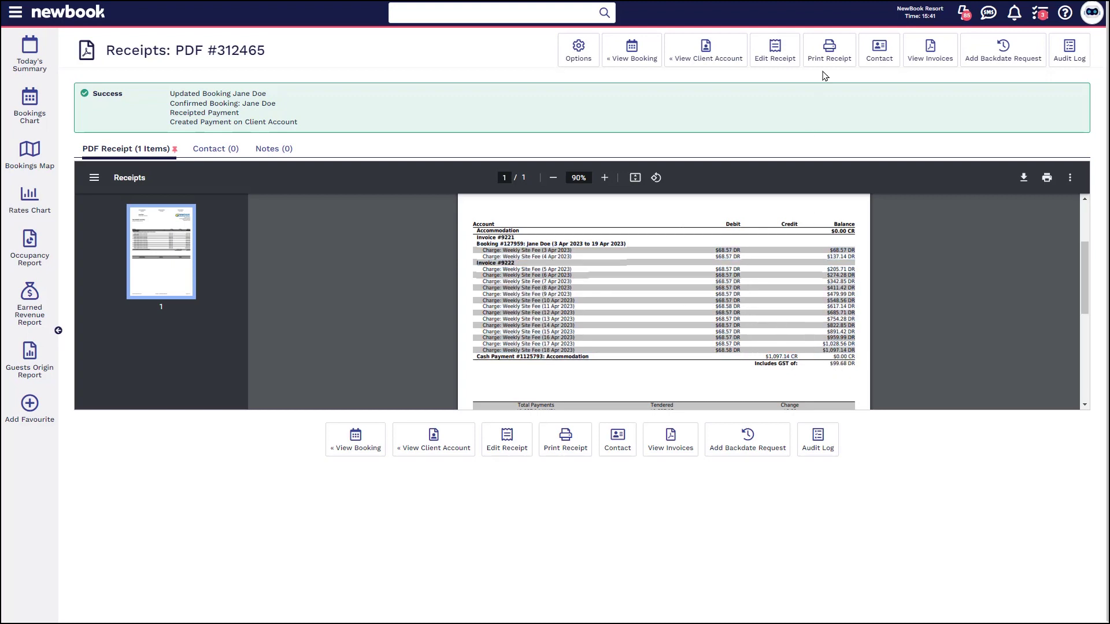
Return to the client account and check the sub client account balances and the overall balance
click(697, 56)
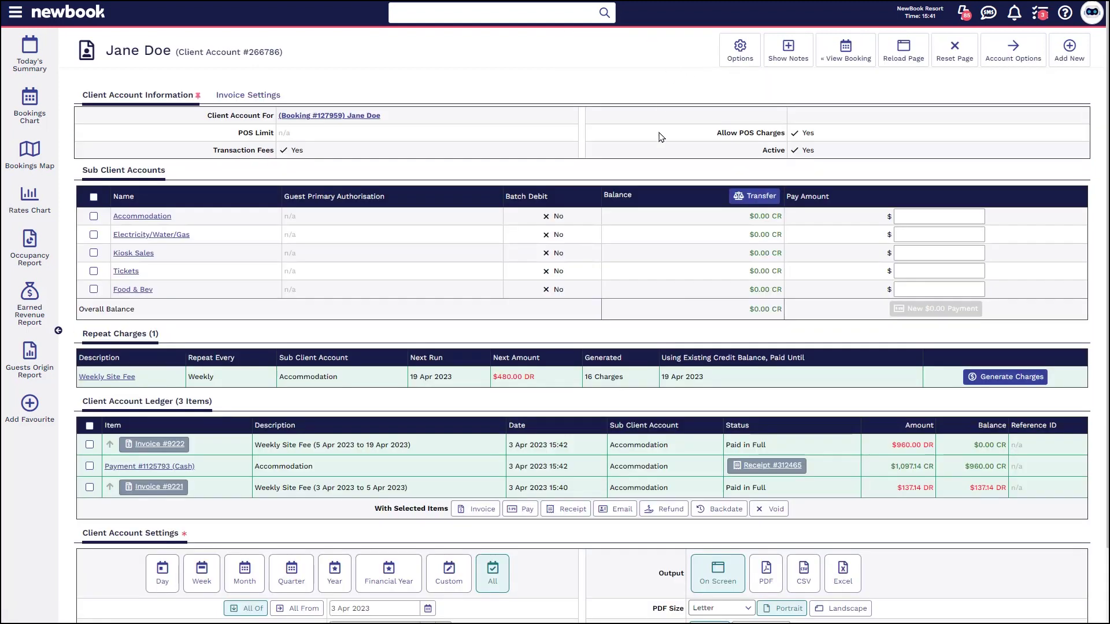
drag(81, 170, 163, 169)
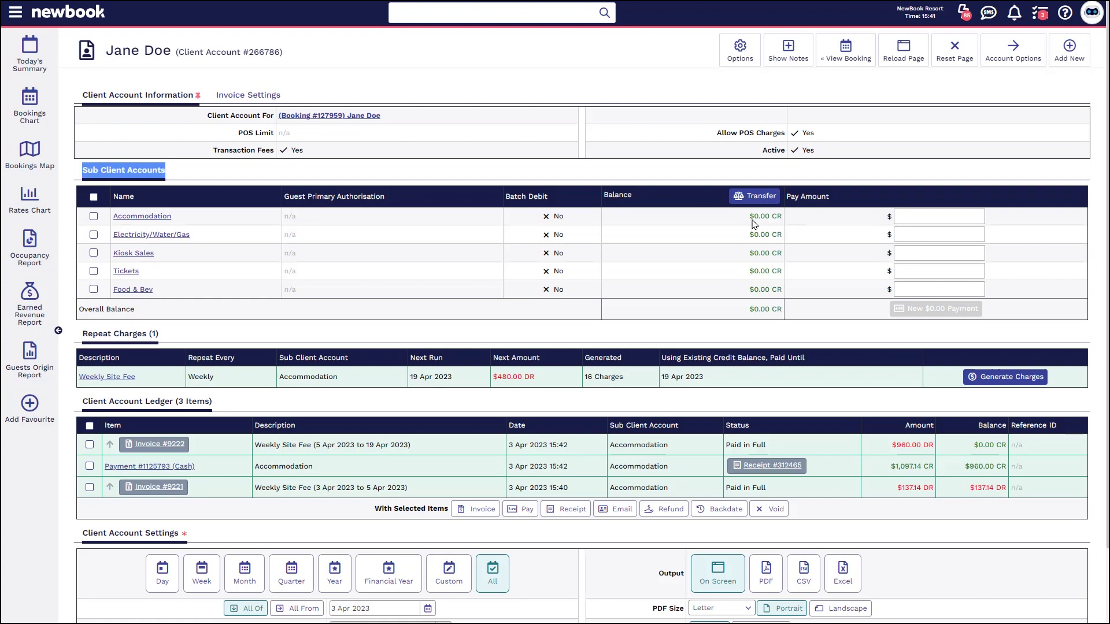
drag(740, 311, 792, 317)
click(791, 318)
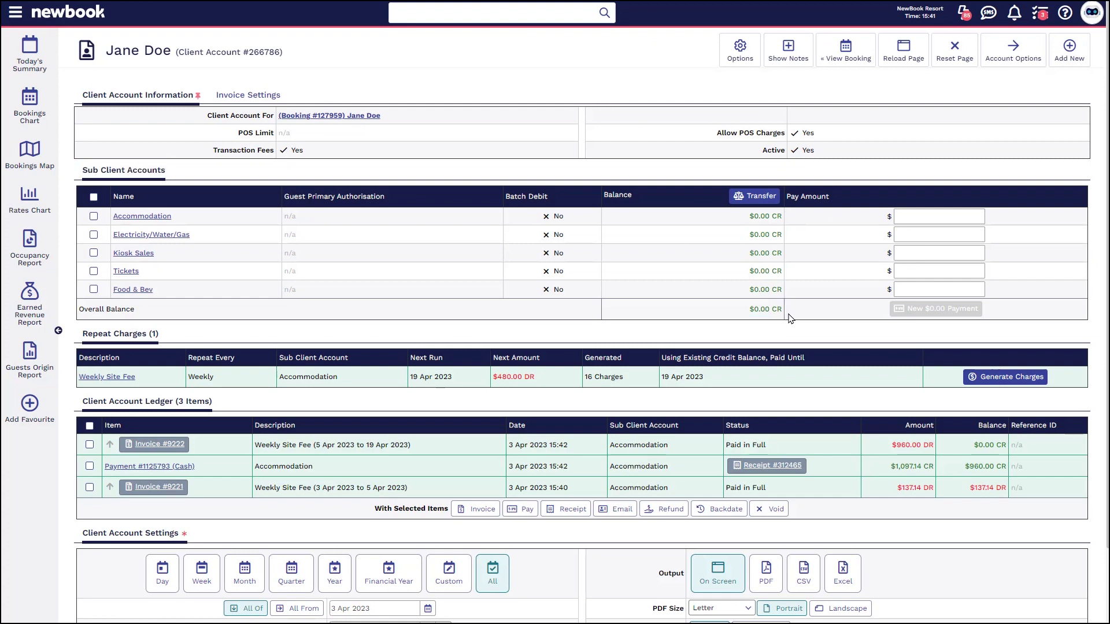
Check the Weekly Site Fee repeat charge's next run date and next amount, and the payment status of both ledger invoices
drag(160, 334, 98, 334)
drag(408, 382, 453, 383)
click(453, 385)
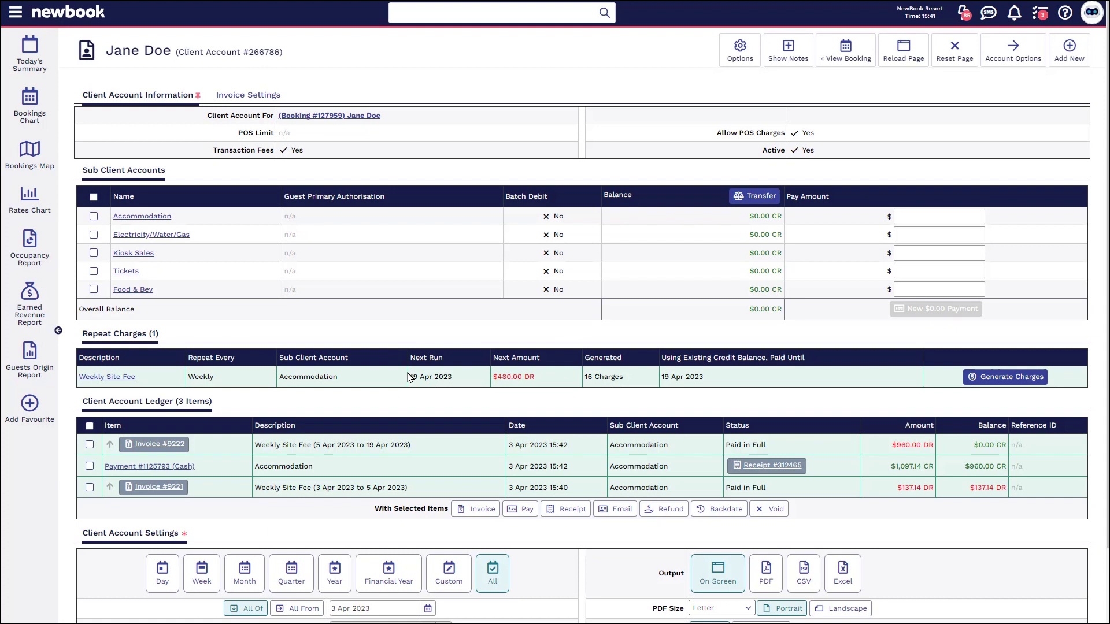
drag(495, 378, 546, 382)
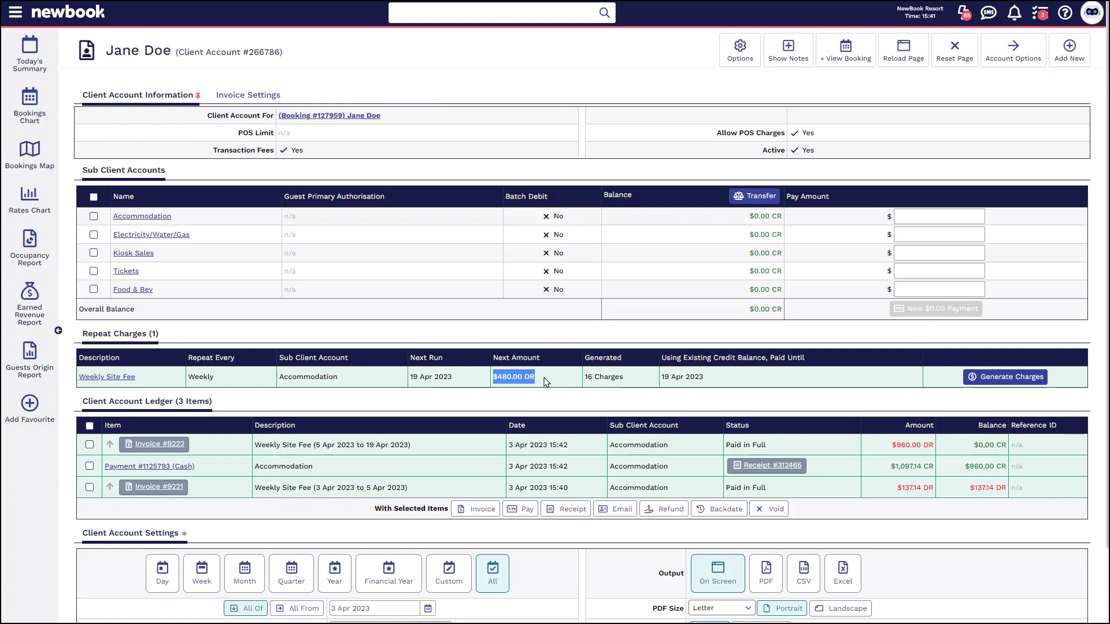
click(546, 383)
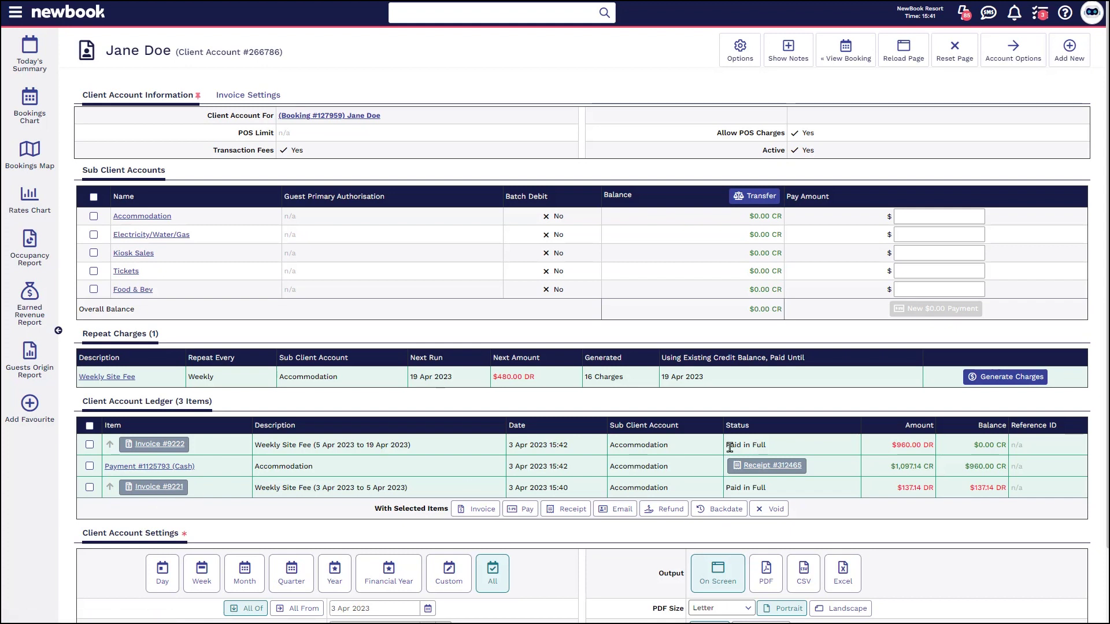
drag(727, 445, 760, 443)
drag(726, 488, 769, 492)
click(768, 491)
Start a new booking and select the existing guest's record by name as the primary guest
click(15, 12)
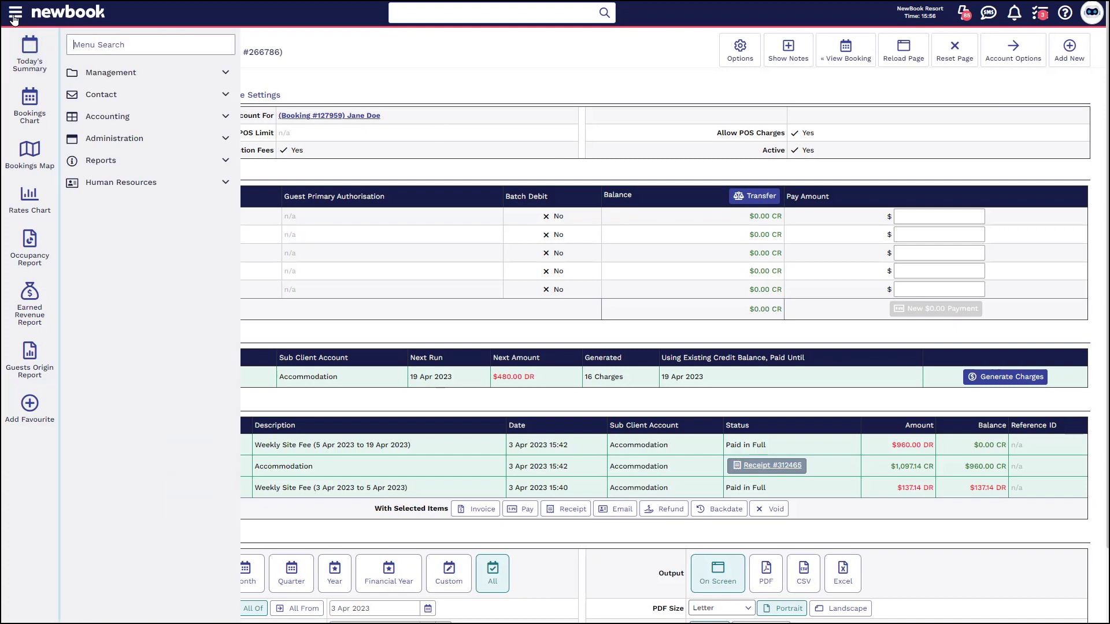
text(add bookin)
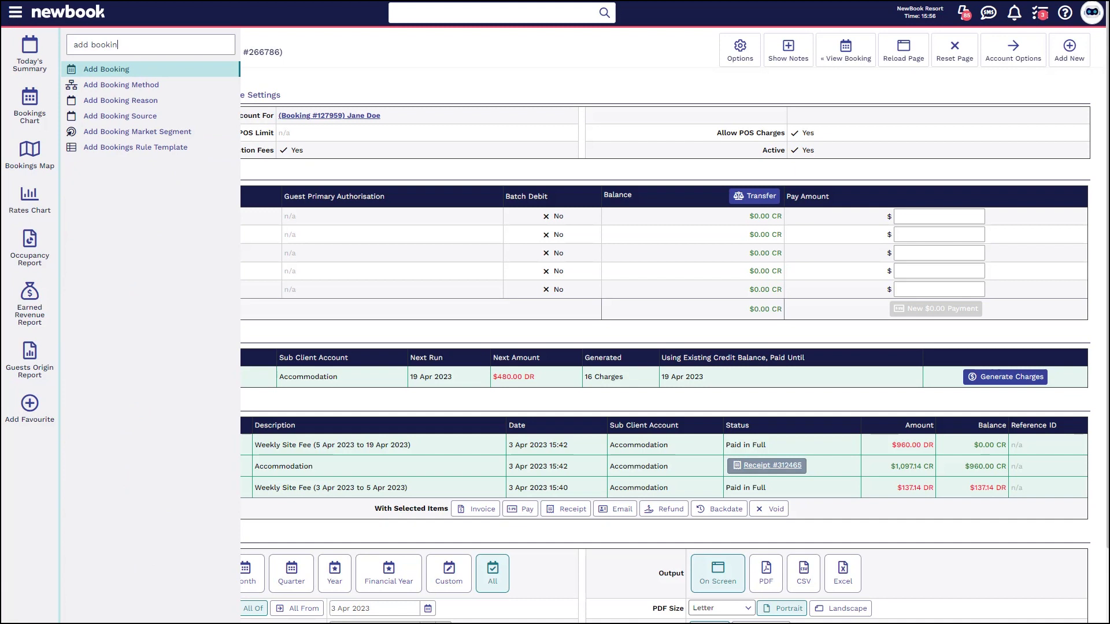
click(107, 69)
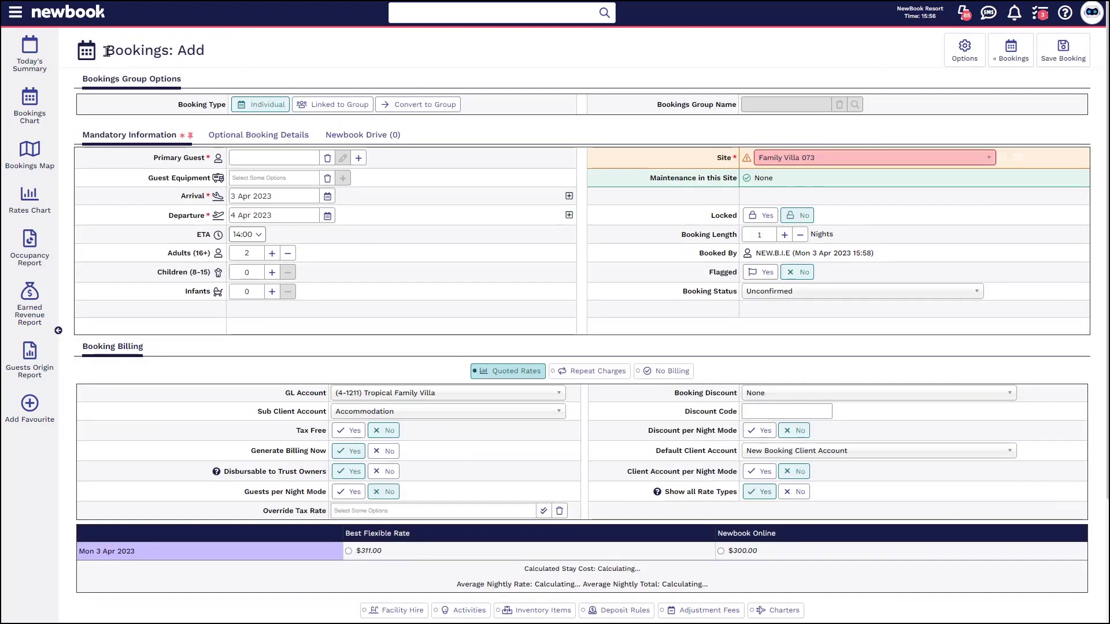
drag(106, 51, 224, 55)
click(233, 156)
text(John)
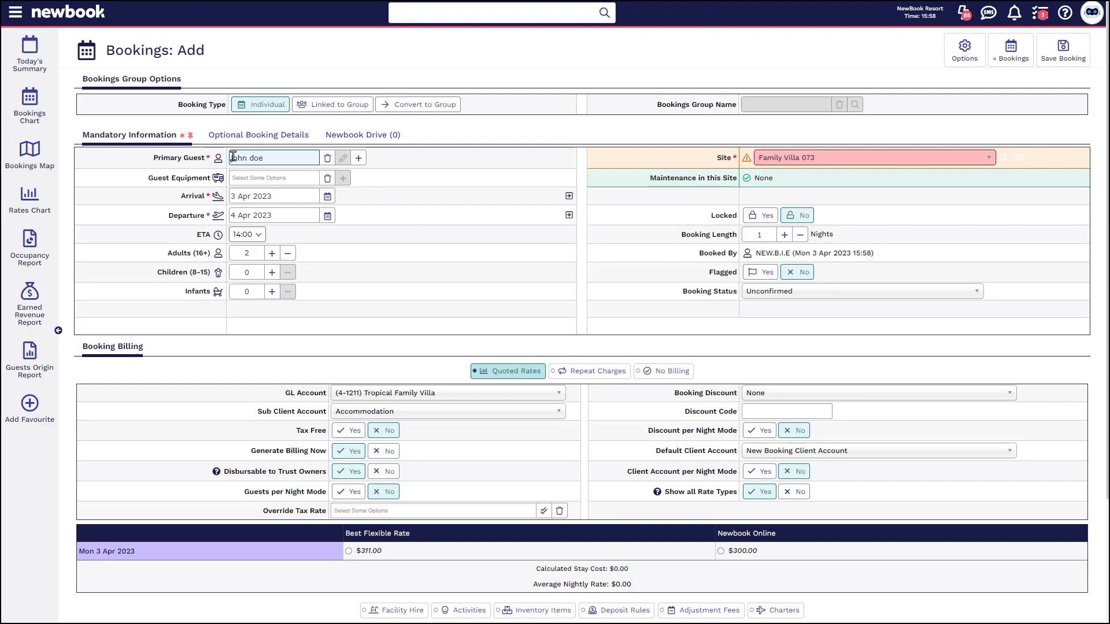
click(245, 190)
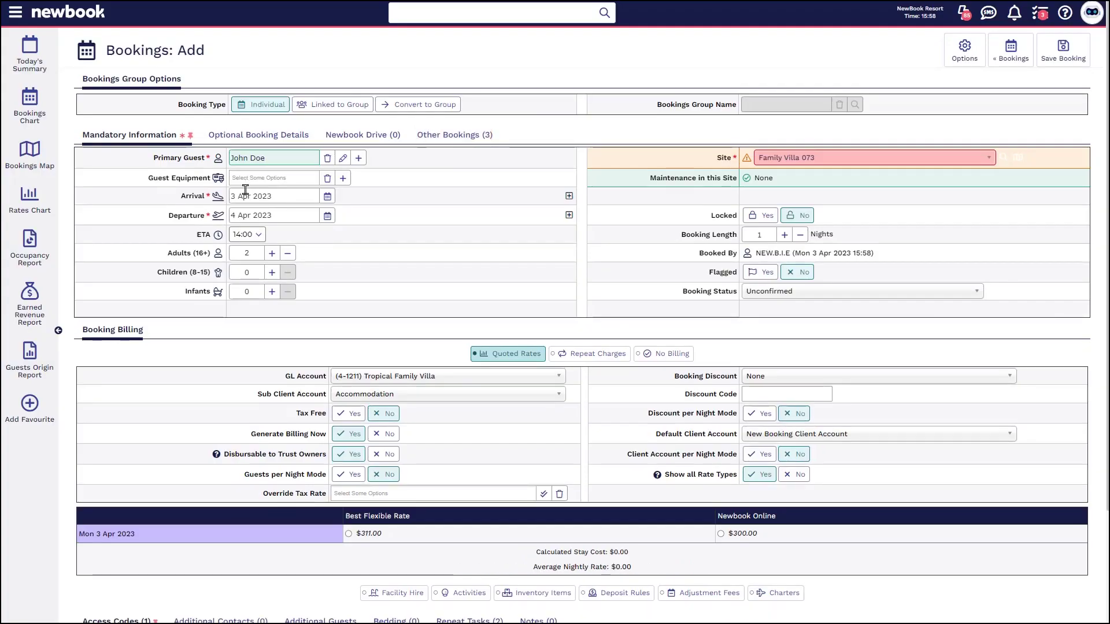
Set the booking's arrival date to 10 May 2023 and its length to 90 nights
click(327, 196)
click(346, 212)
click(274, 264)
drag(176, 202, 217, 199)
drag(751, 234, 841, 233)
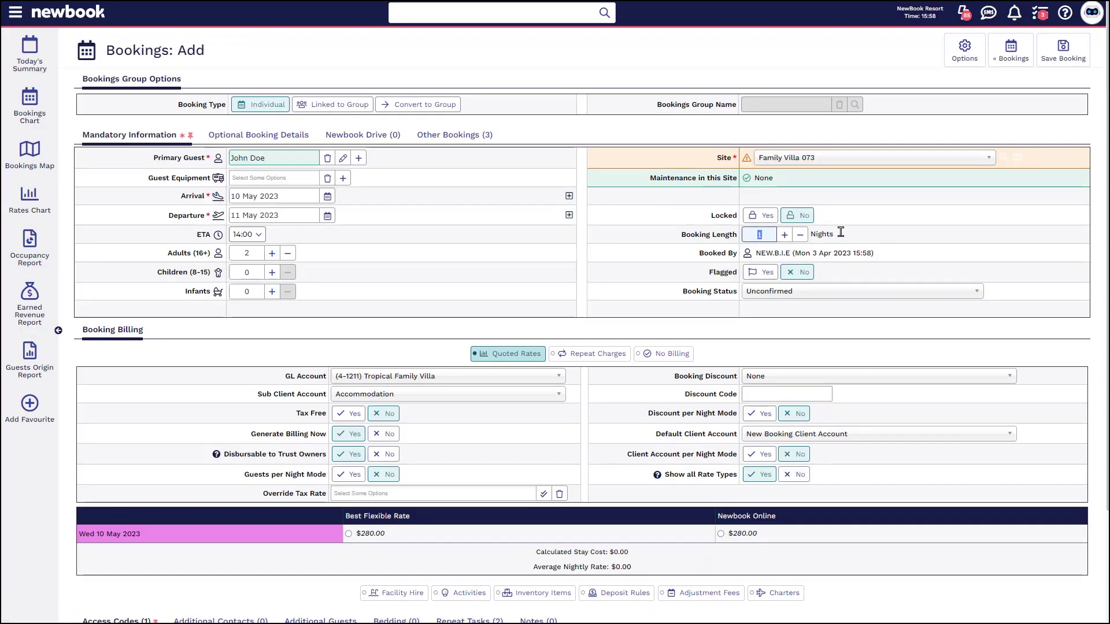
text(90)
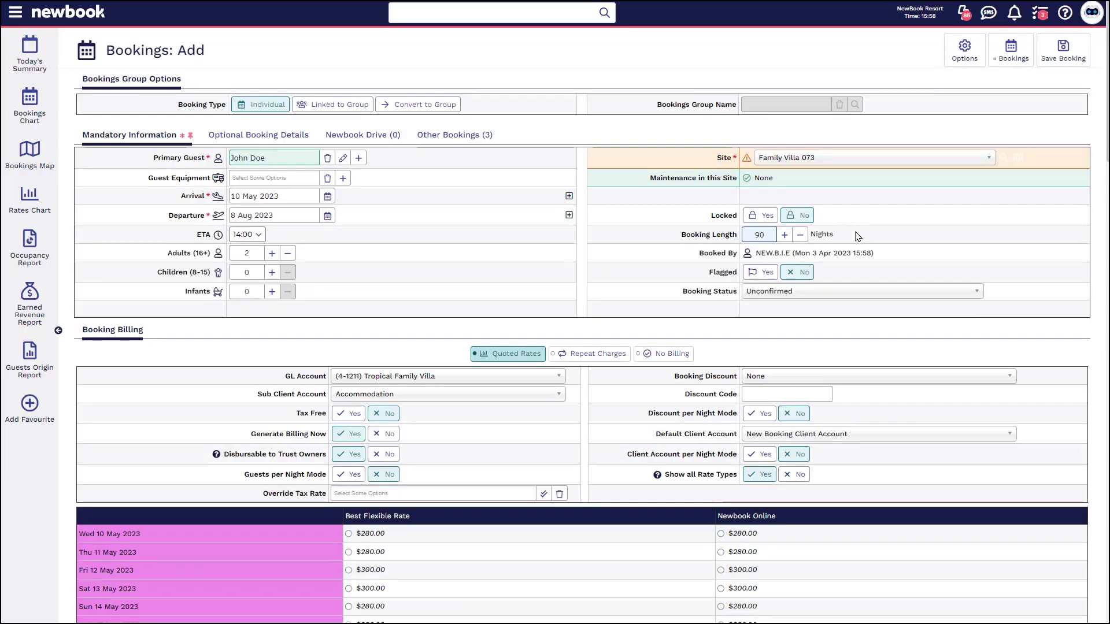
Assign the booking to site RV 50 Amp Back In 066
click(826, 162)
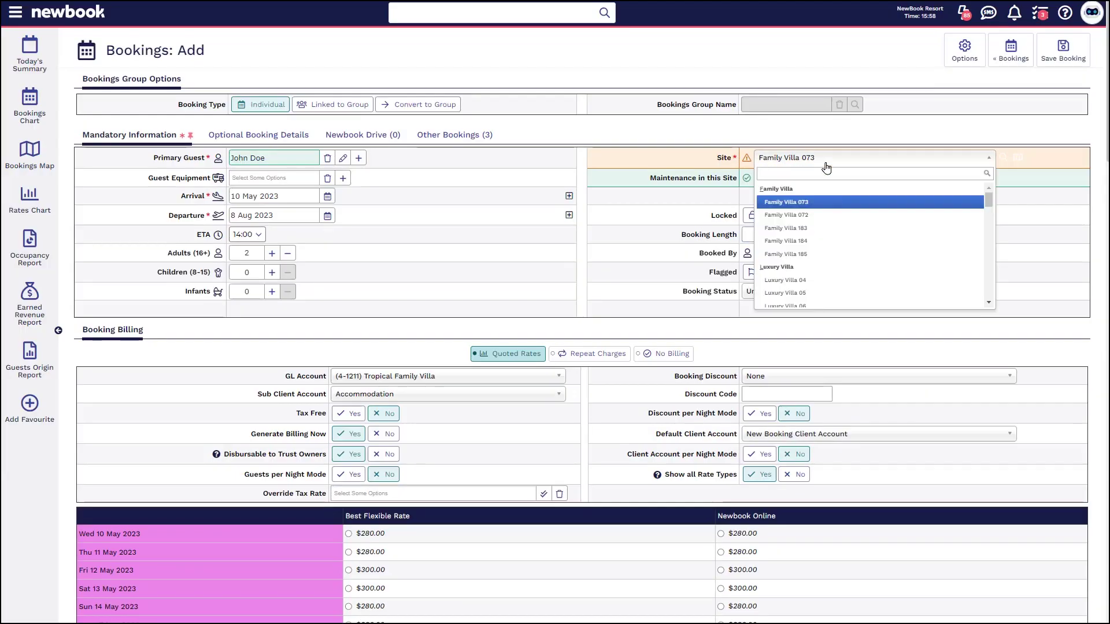
text(back)
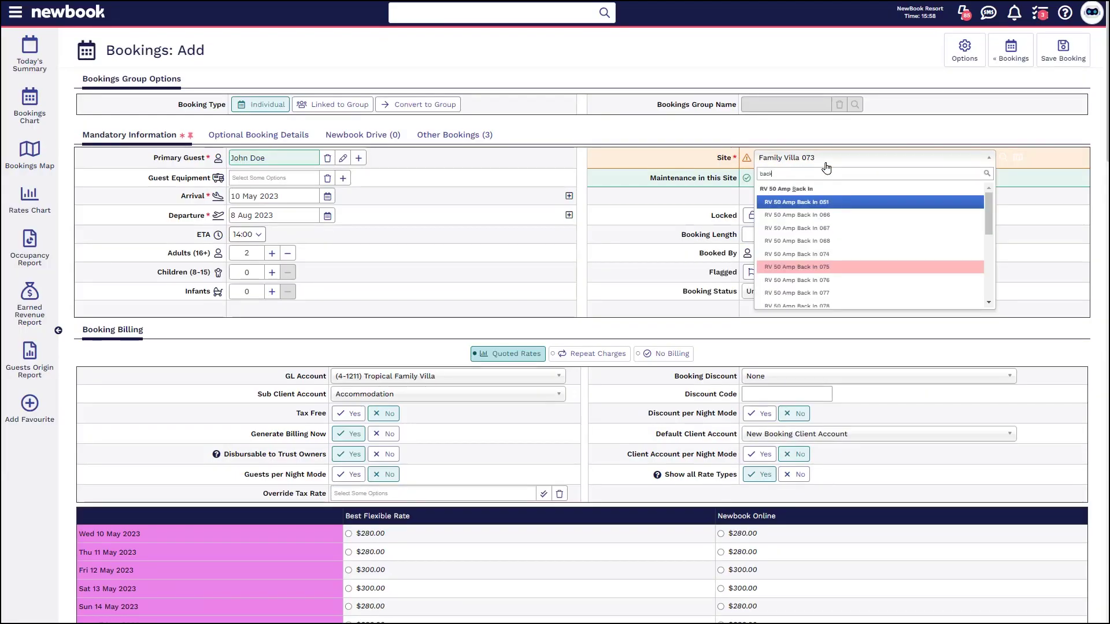
click(816, 215)
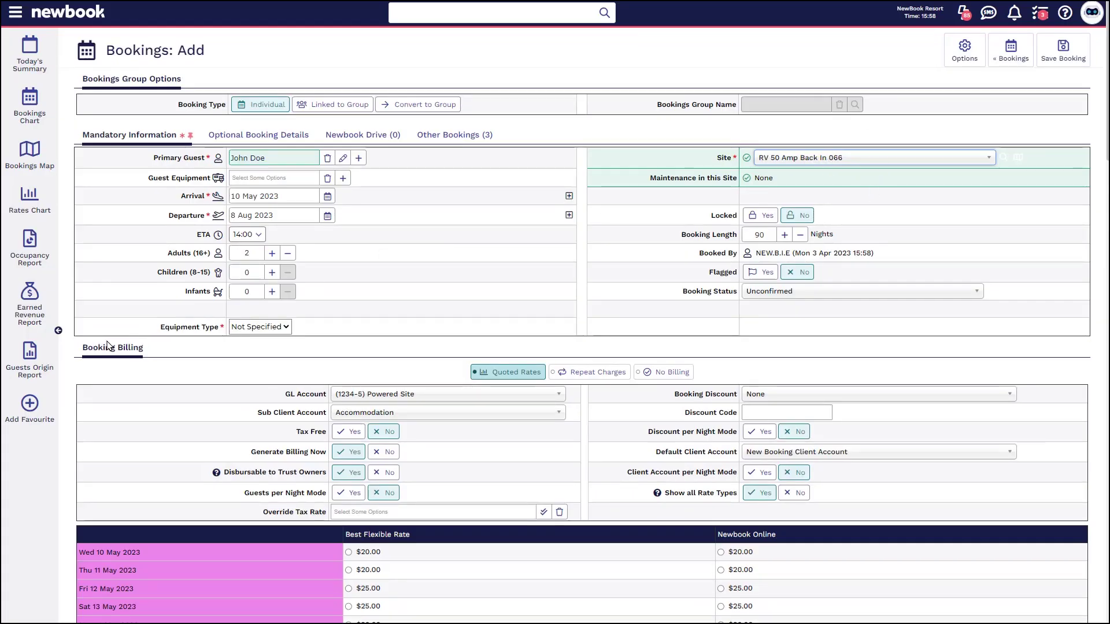
Switch the booking billing to Repeat Charges and start a repeat charge using the Weekly Site Fee inventory item
drag(113, 346, 146, 349)
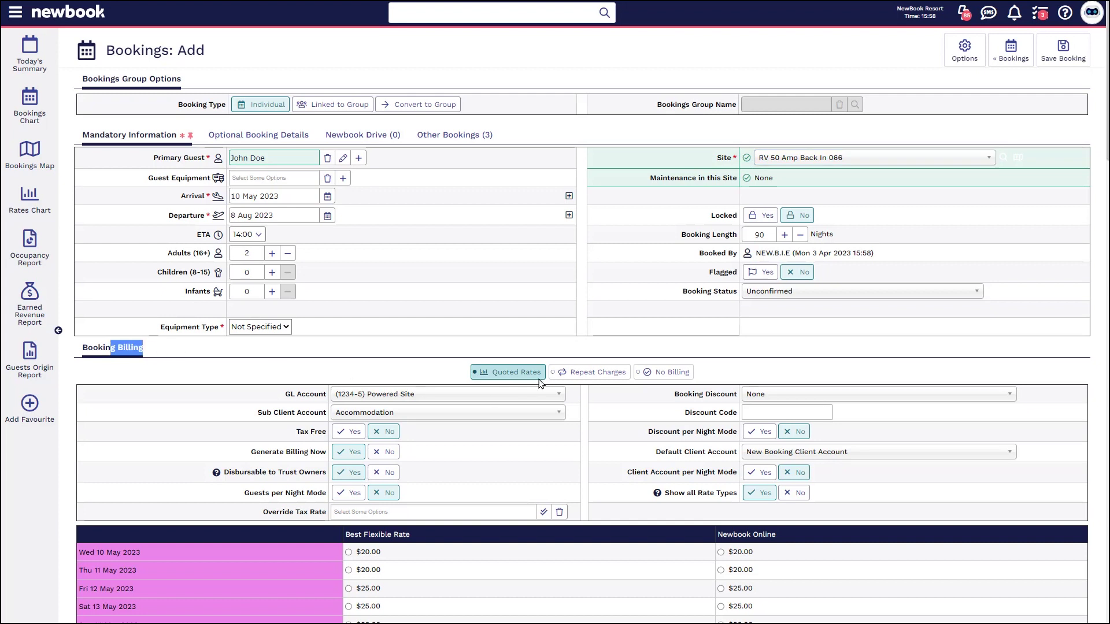
click(599, 374)
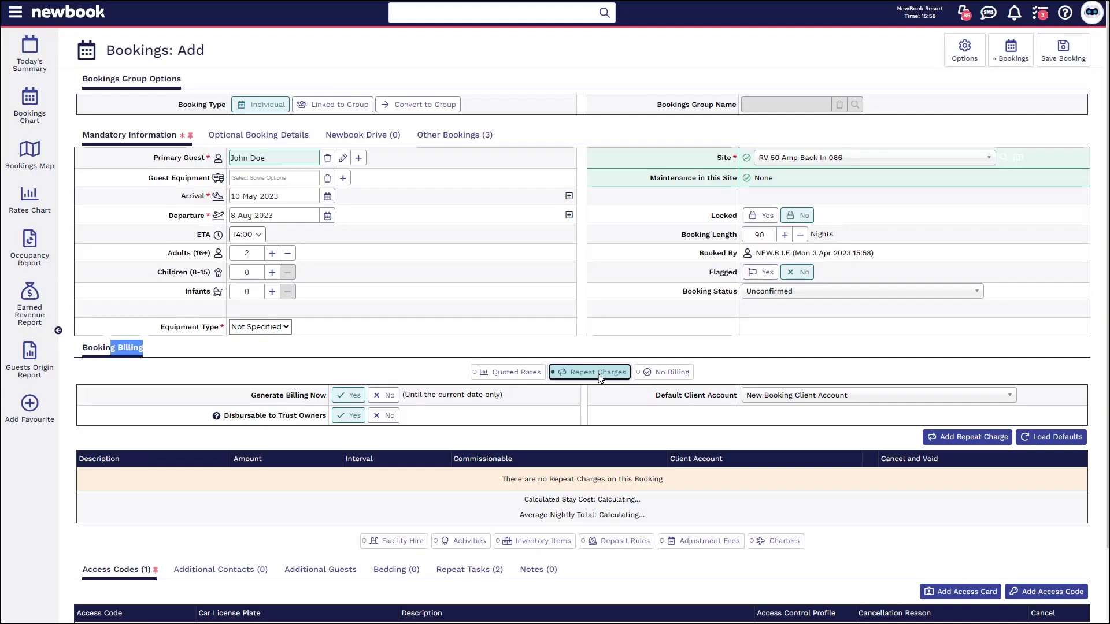
click(974, 441)
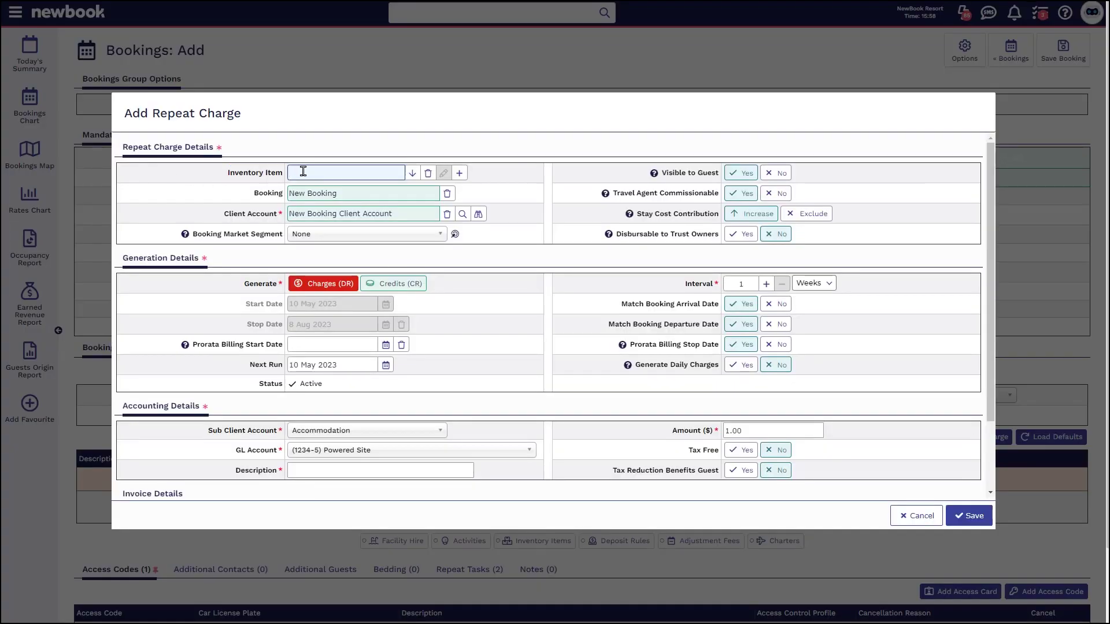
text(weekly site fe)
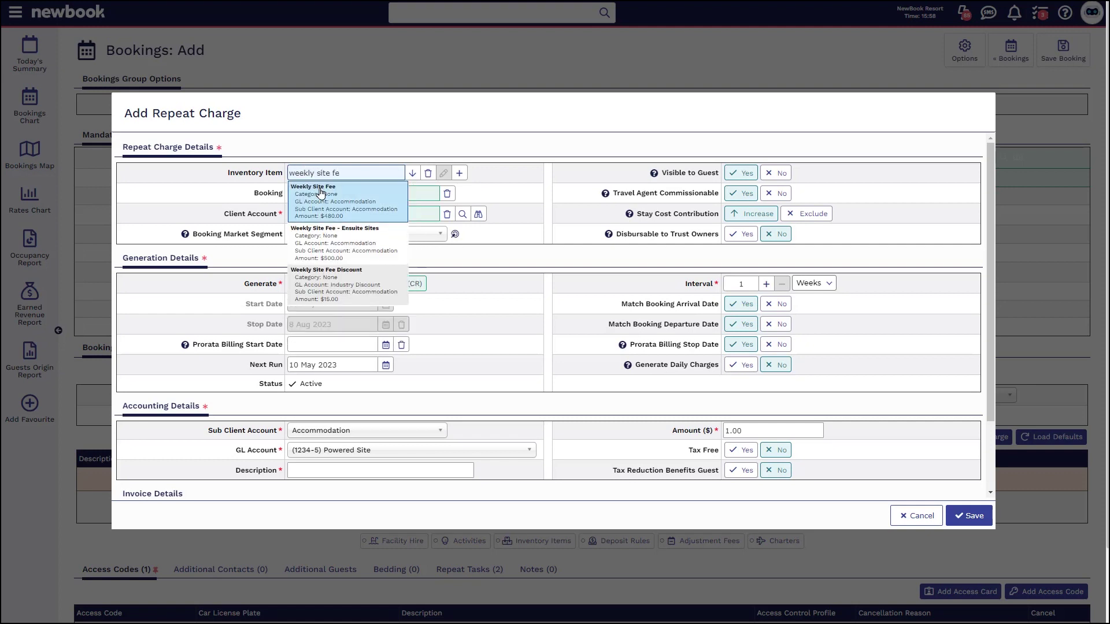
click(321, 193)
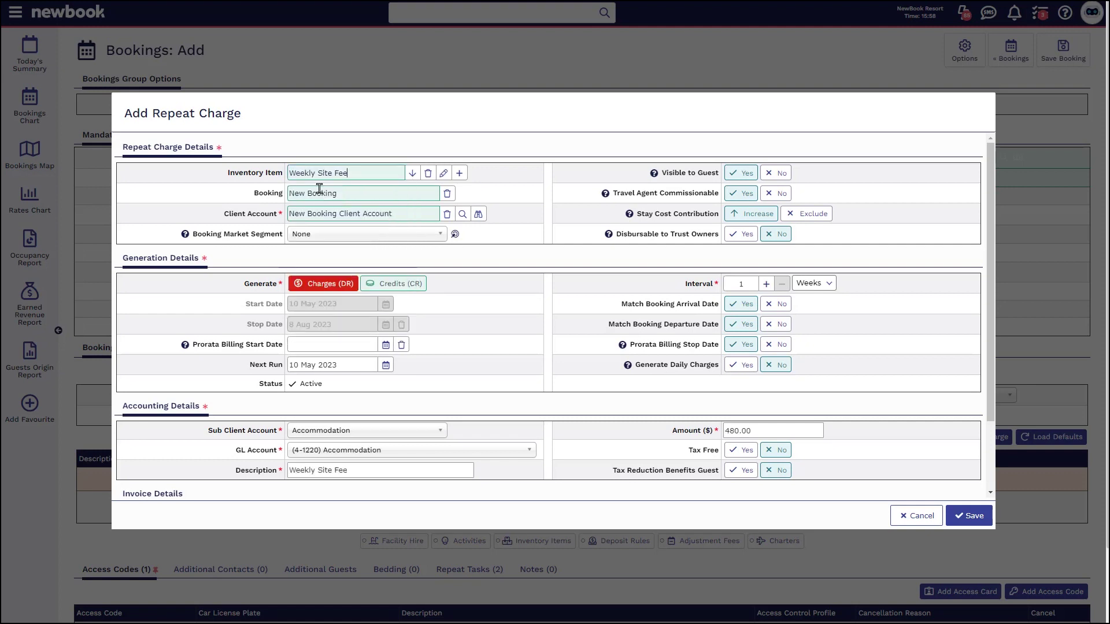
Check the repeat charge's generation type, interval, arrival and departure date matching, and next run date
double_click(265, 286)
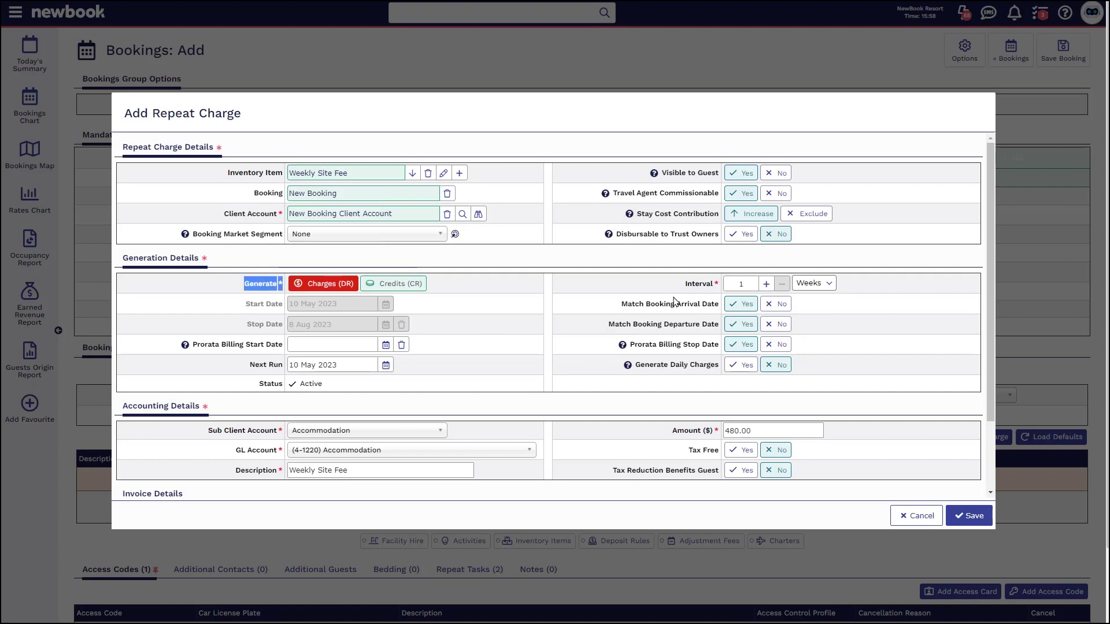
double_click(699, 284)
click(666, 310)
triple_click(666, 311)
drag(612, 327, 711, 328)
click(710, 328)
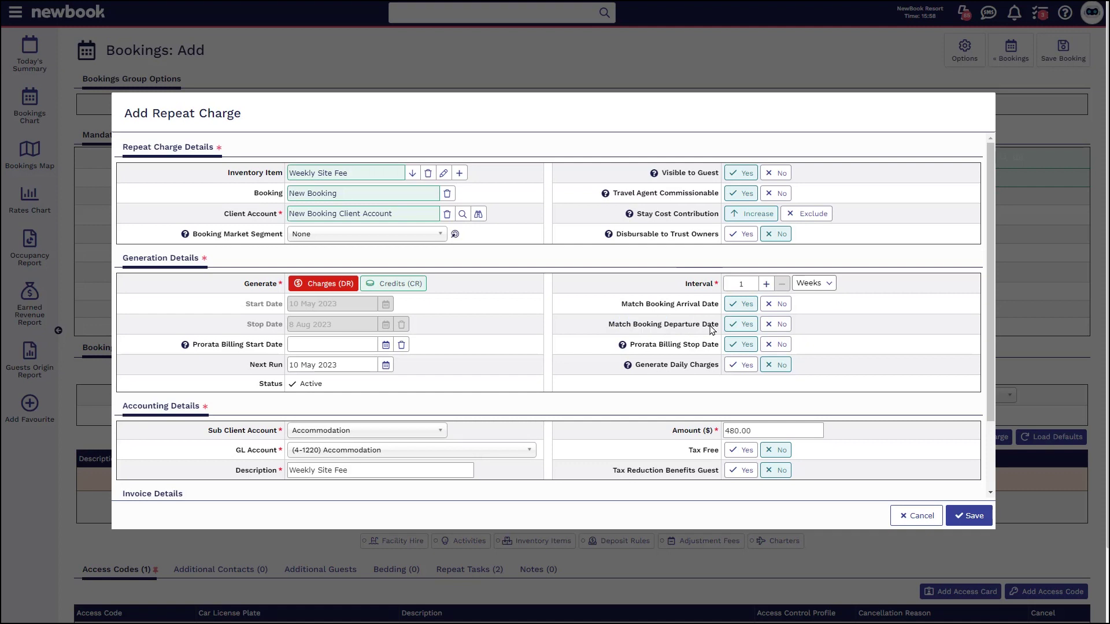
drag(244, 369, 287, 370)
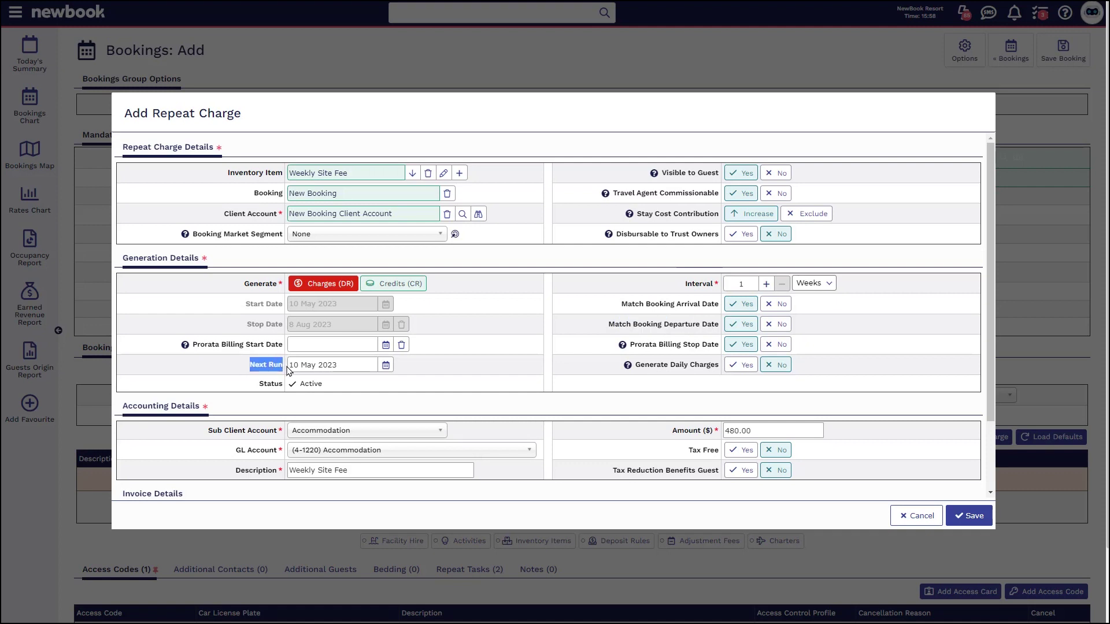
click(343, 365)
click(252, 371)
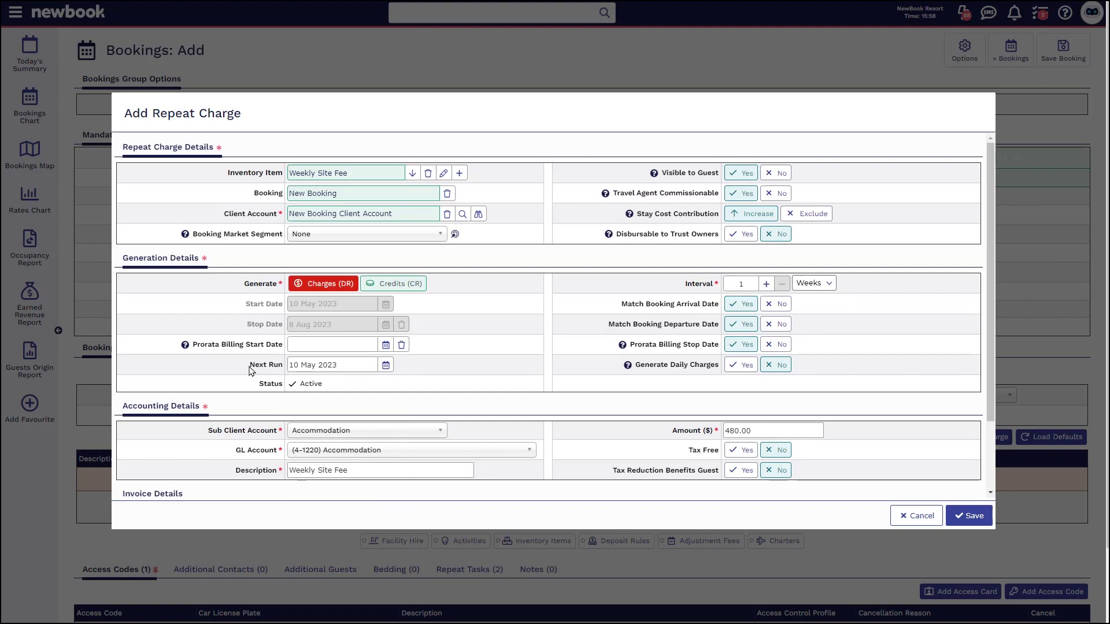
Review the accounting and invoice details, turn off automatic invoice generation, and save the Weekly Site Fee repeat charge
scroll(610, 440, down, 2)
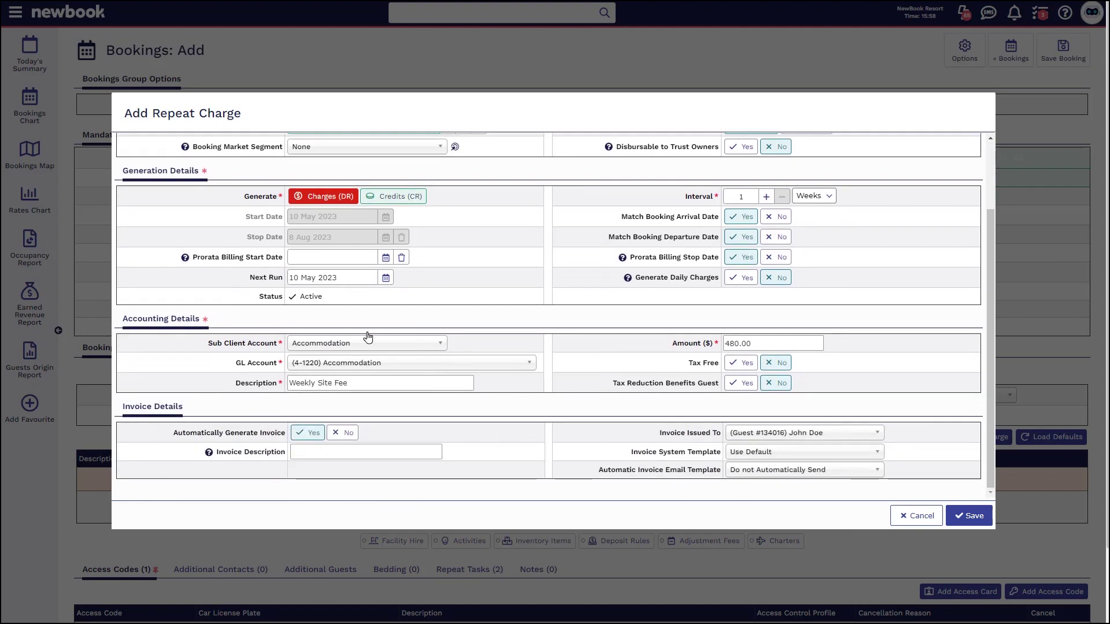
drag(127, 319, 199, 318)
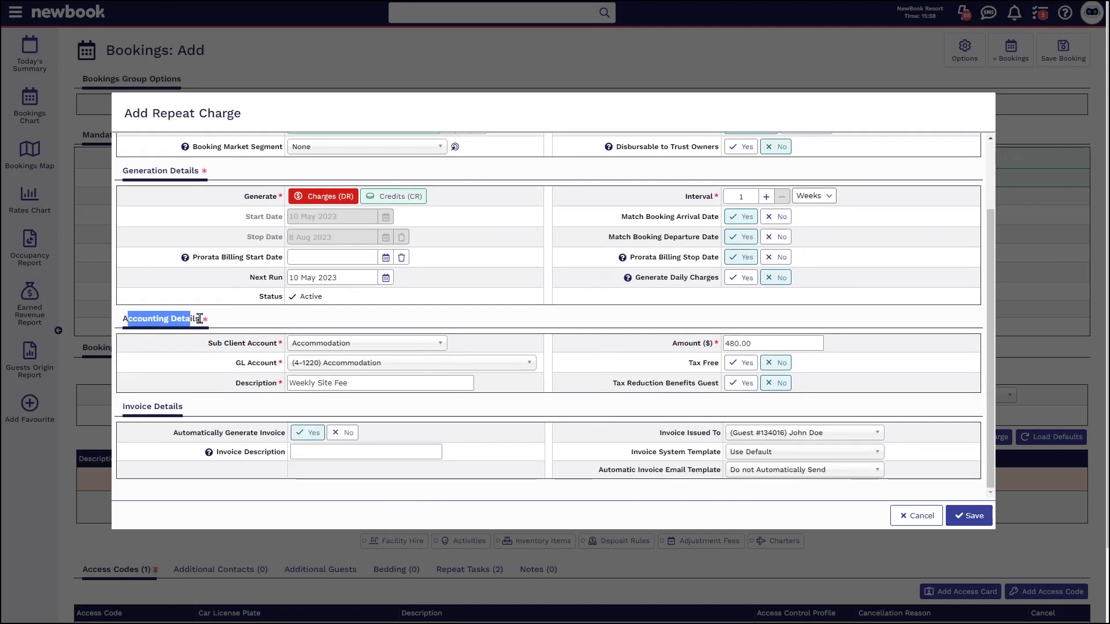
click(122, 407)
drag(186, 408, 122, 408)
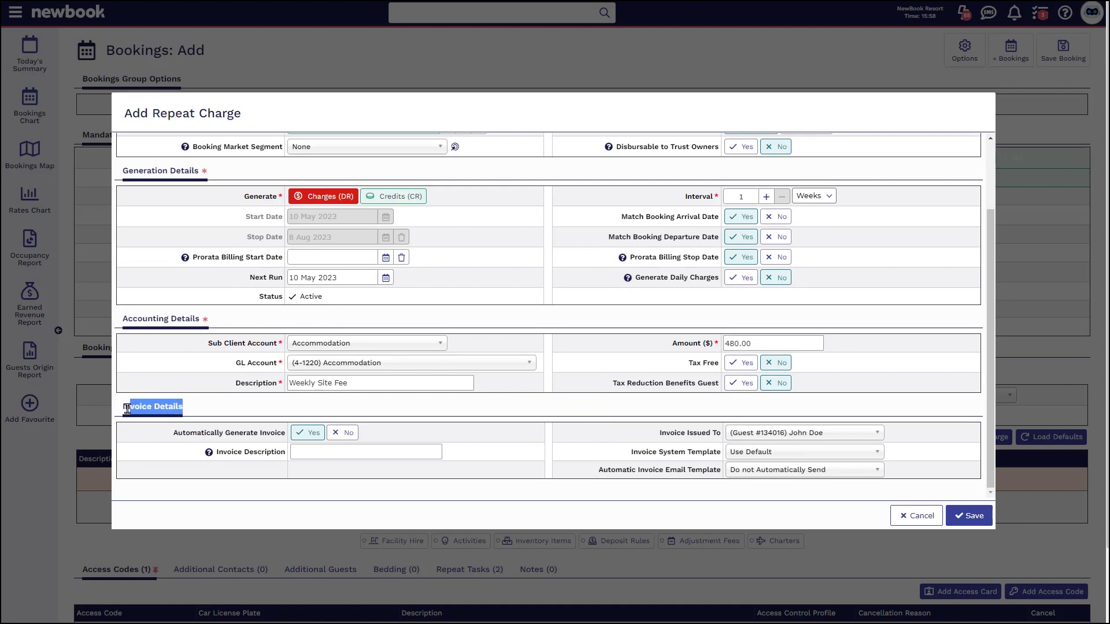
click(274, 406)
click(345, 435)
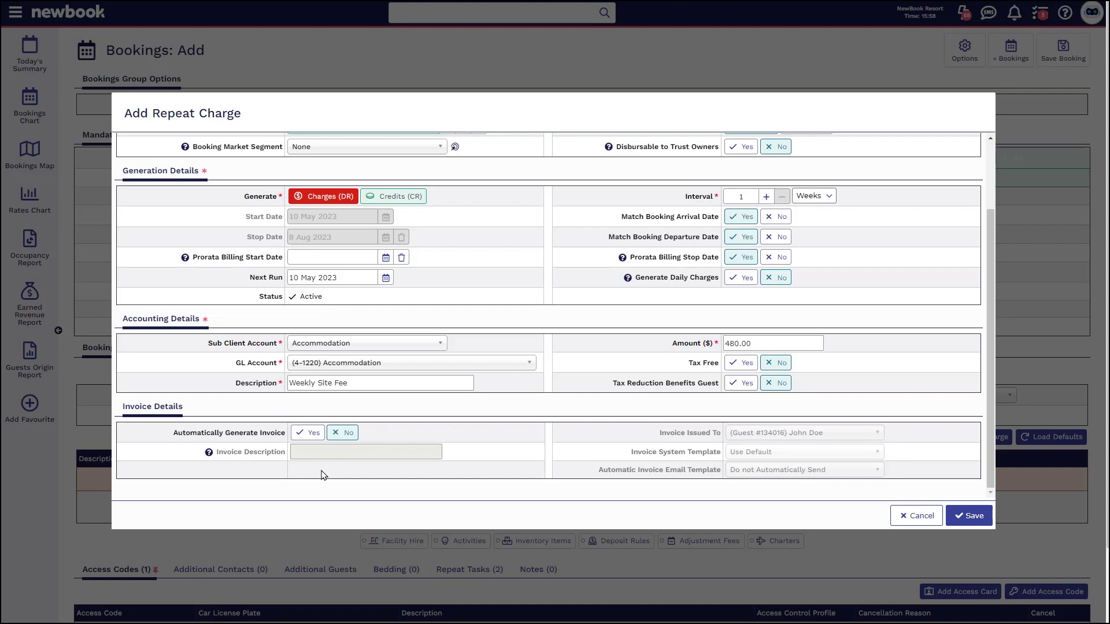
click(973, 516)
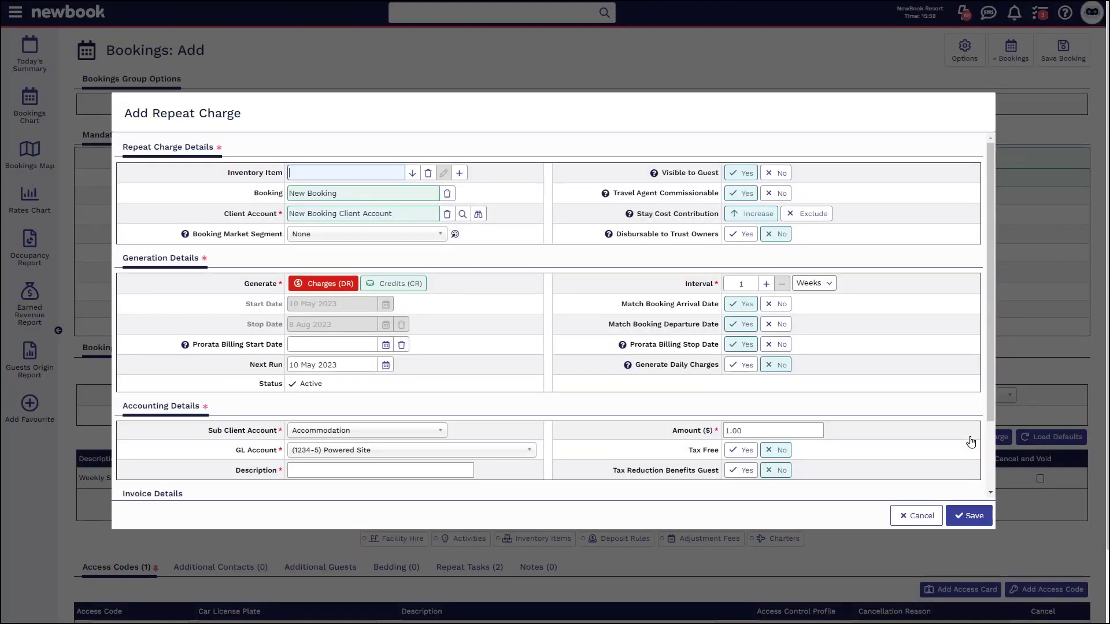
Choose Weekly Site Fee Discount as the inventory item for the second repeat charge
click(318, 173)
text(discount)
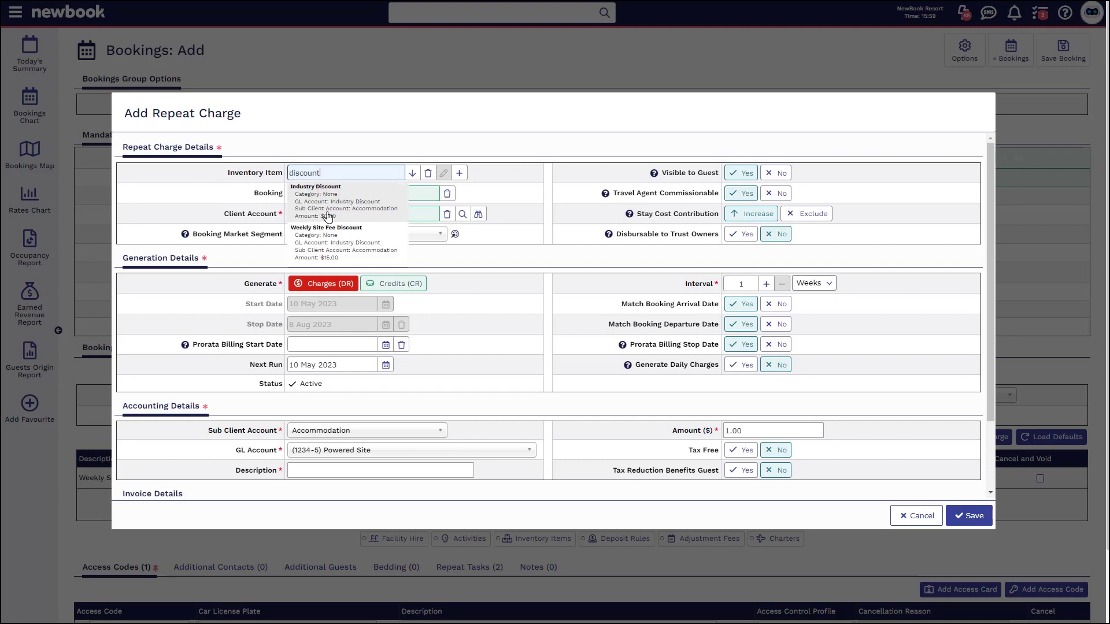
click(335, 247)
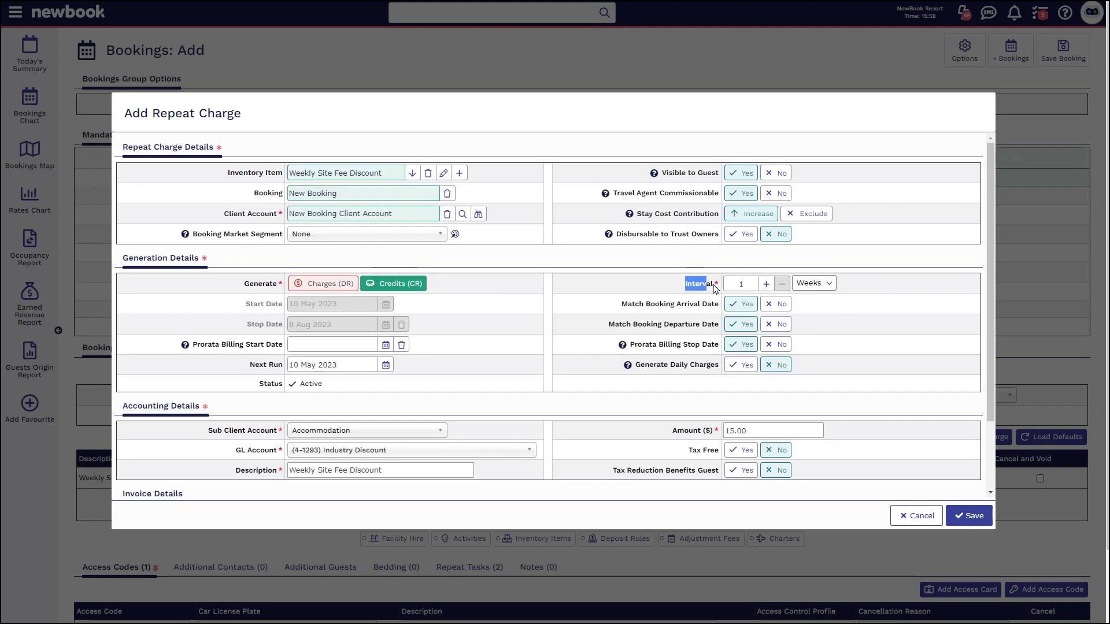
Check the discount's interval, booking date matching, next run, amount and automatic invoice setting, and save the repeat charge
click(731, 286)
drag(616, 311, 714, 325)
drag(251, 369, 289, 372)
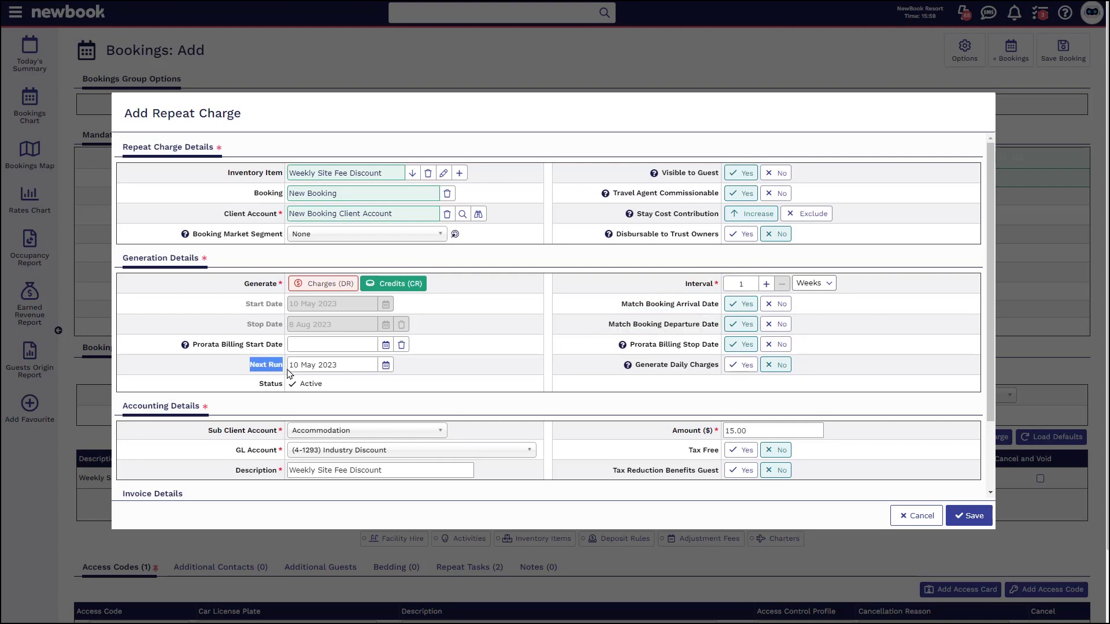
drag(670, 431, 746, 432)
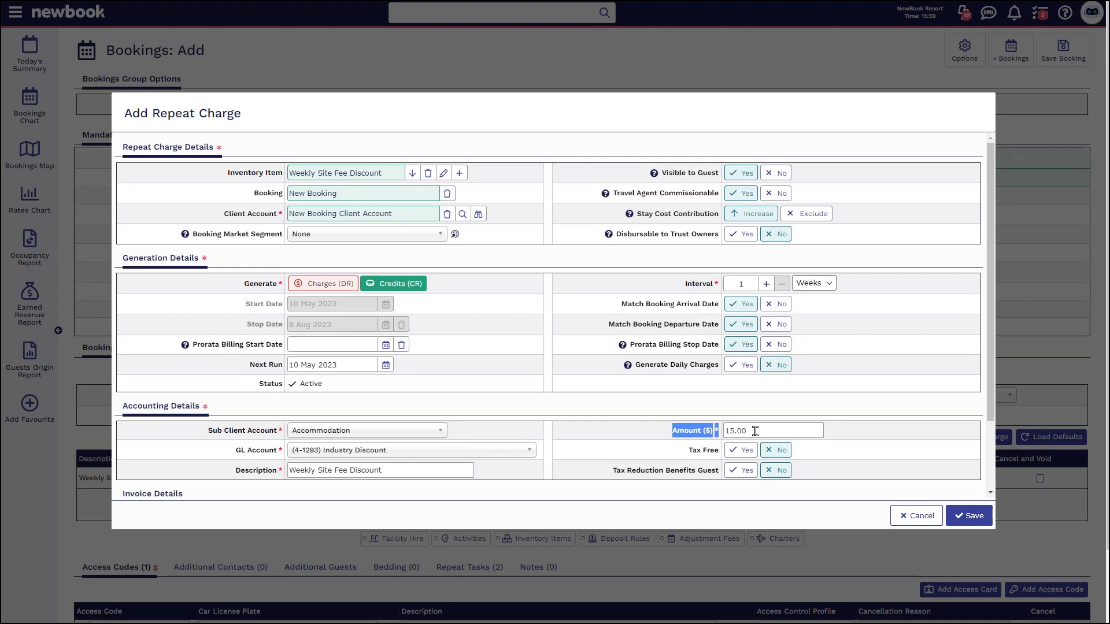
click(964, 516)
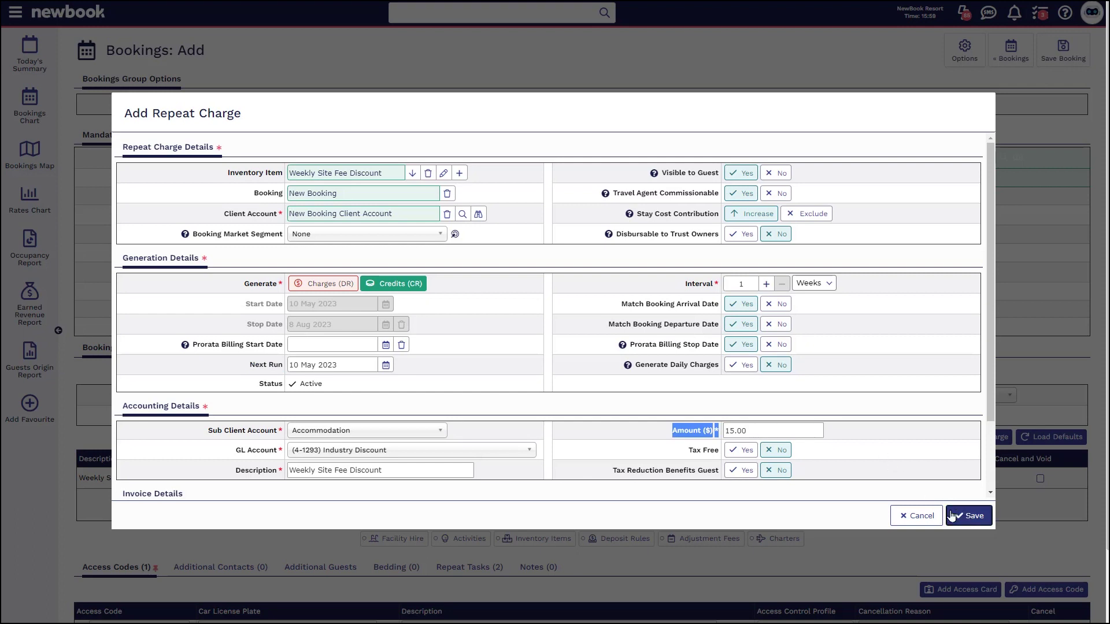
scroll(843, 468, down, 2)
click(339, 433)
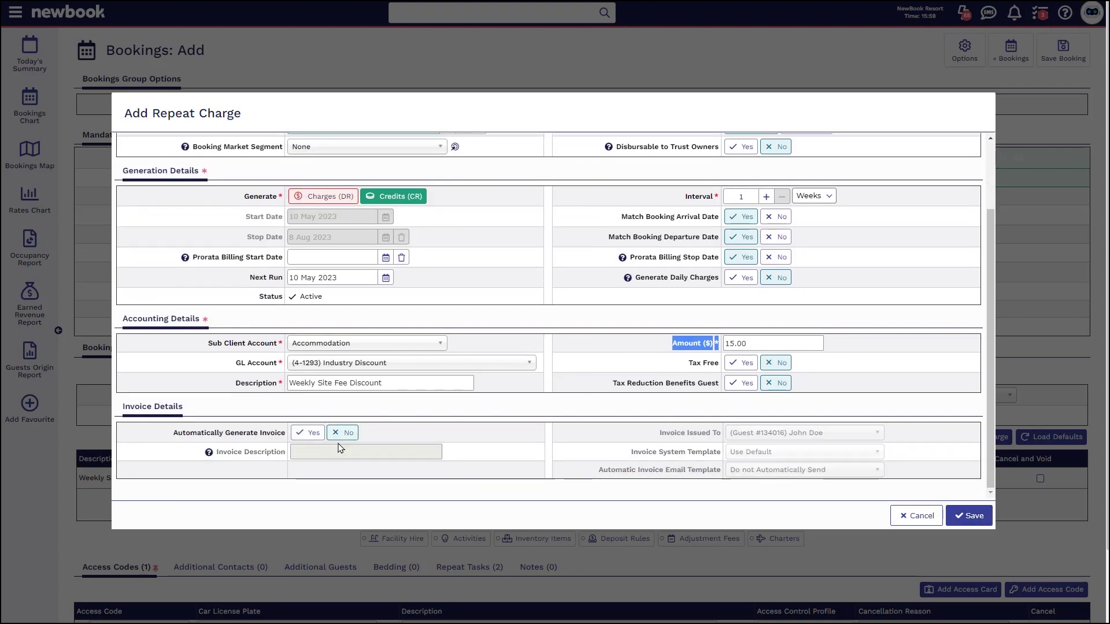
click(971, 516)
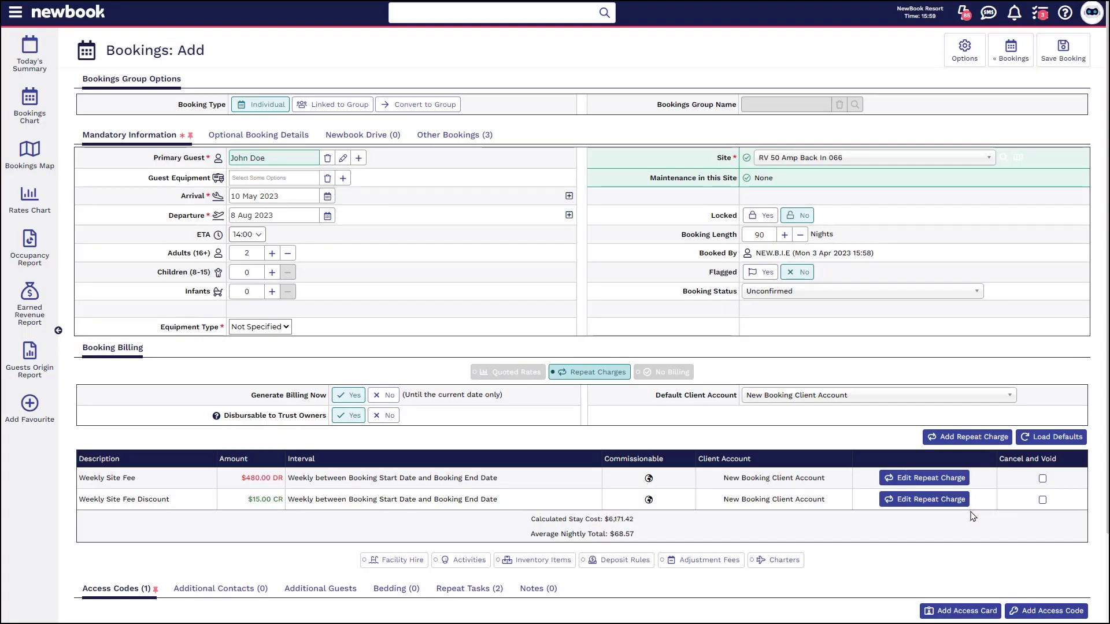
Review the amounts and intervals of both repeat charges, the calculated stay cost and the average nightly total
drag(239, 483, 500, 479)
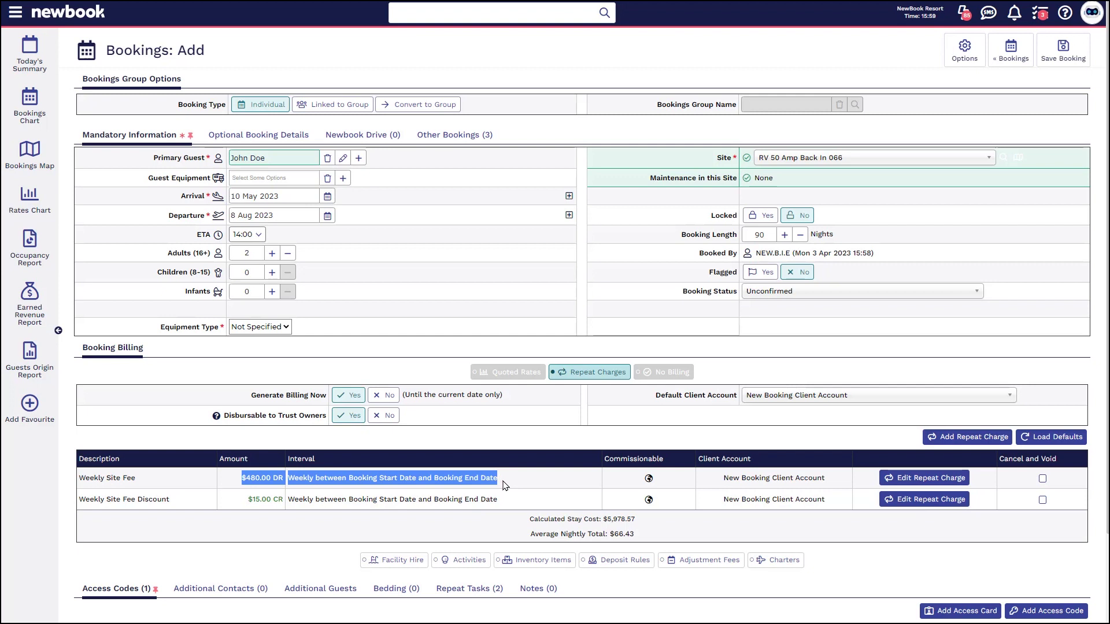
drag(241, 505, 645, 520)
click(522, 508)
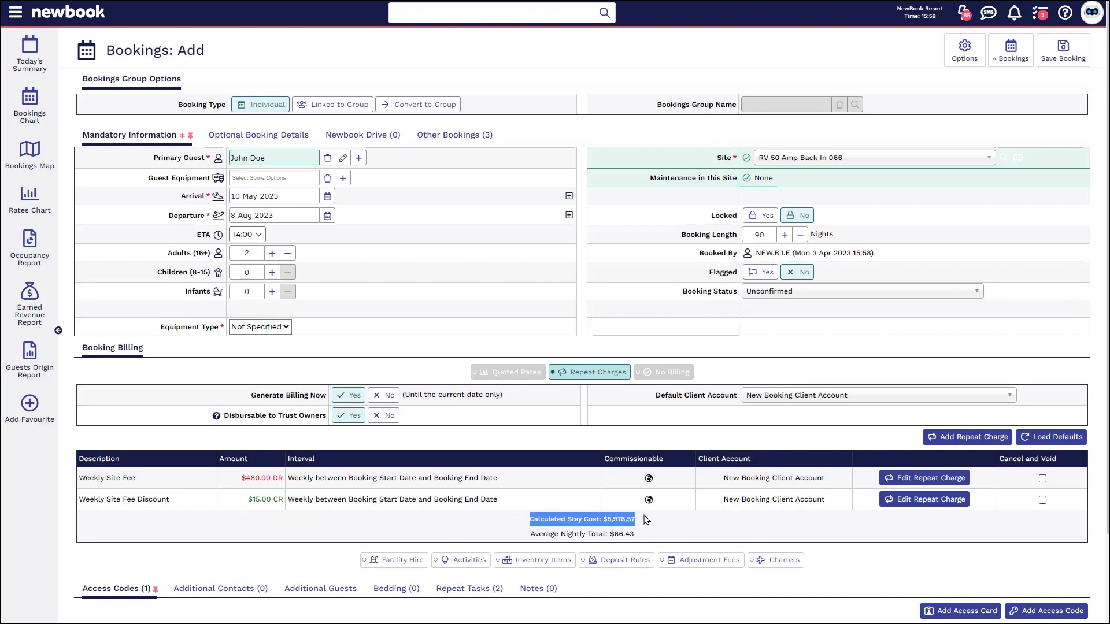
drag(529, 532, 641, 539)
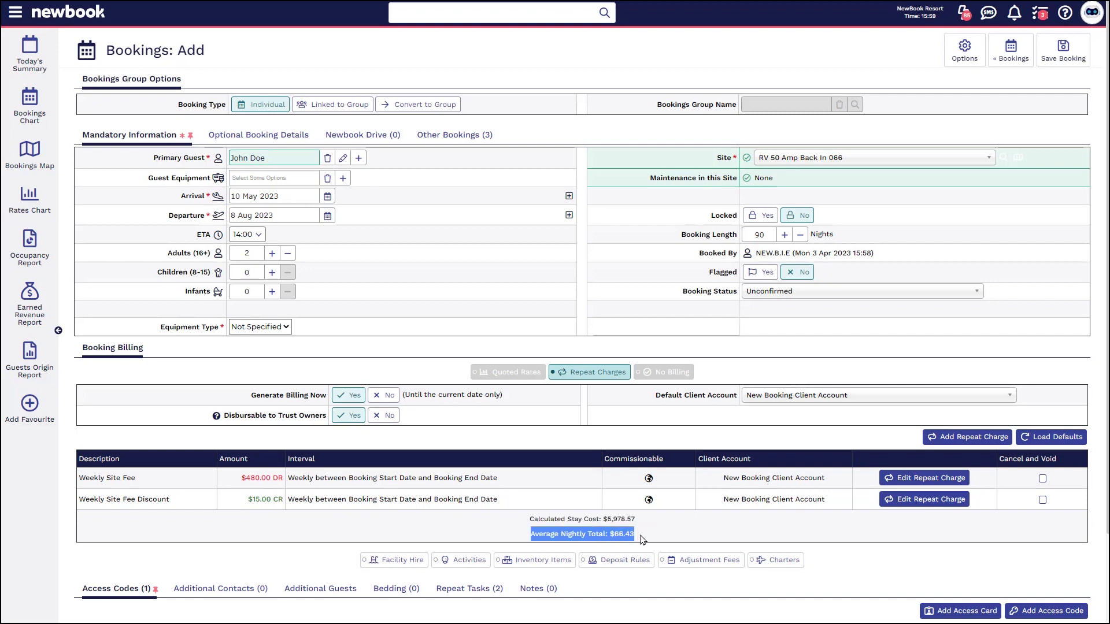
Set the equipment type to Camper and save the booking
click(258, 327)
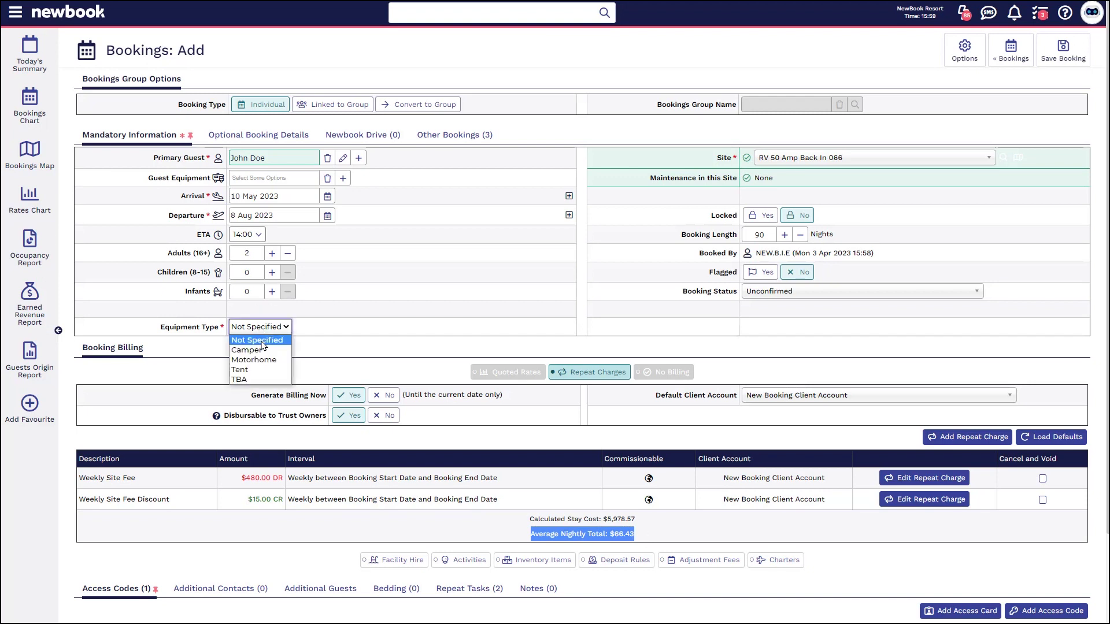
click(264, 351)
click(1063, 51)
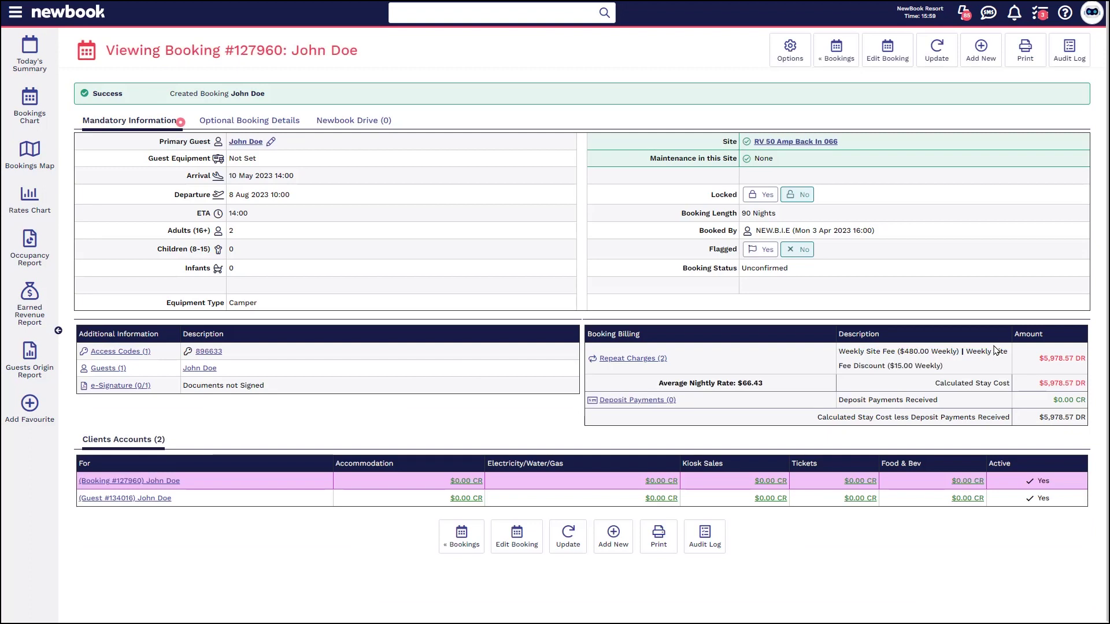
Review the created booking's title, billing descriptions, client accounts and arrival date
drag(106, 51, 359, 51)
drag(167, 93, 302, 98)
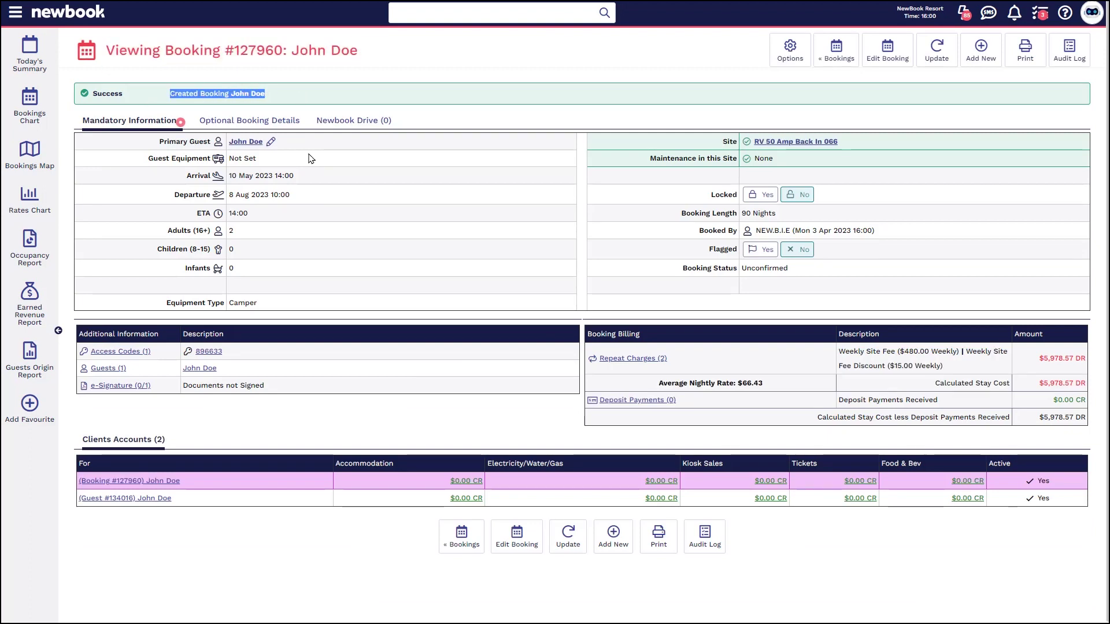
drag(587, 334, 677, 338)
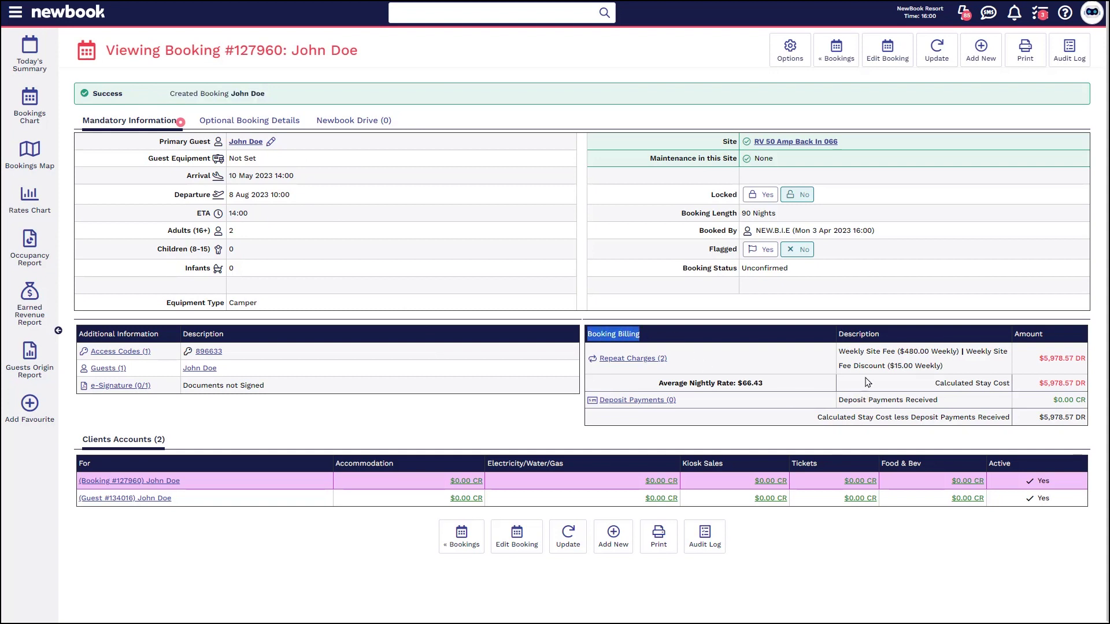
drag(844, 351, 954, 370)
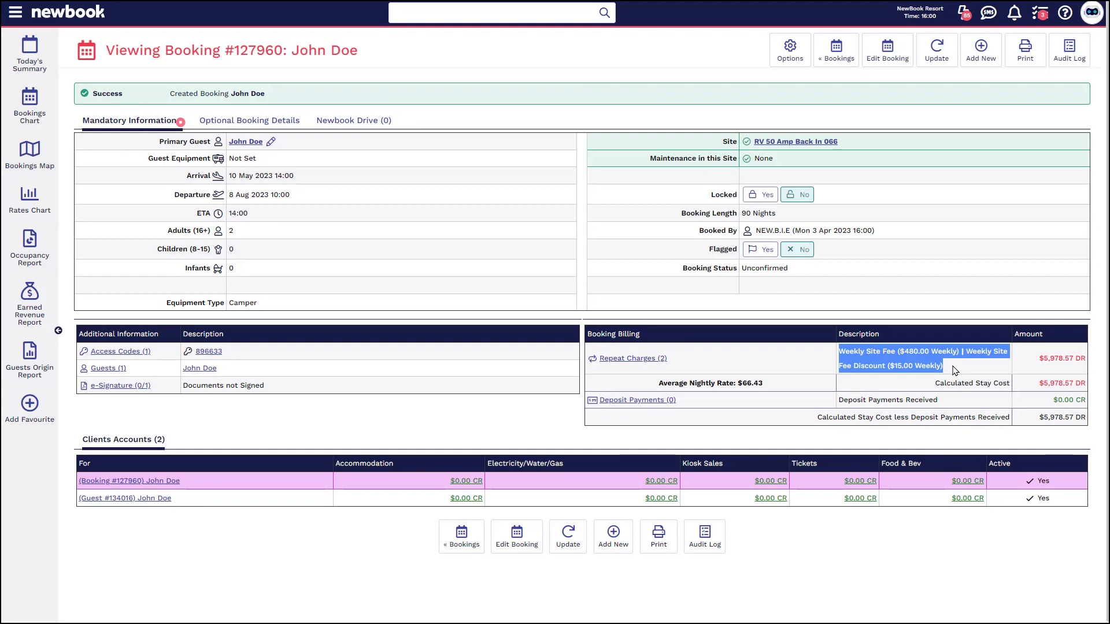
click(945, 365)
drag(870, 366, 962, 370)
click(962, 370)
drag(168, 439, 133, 440)
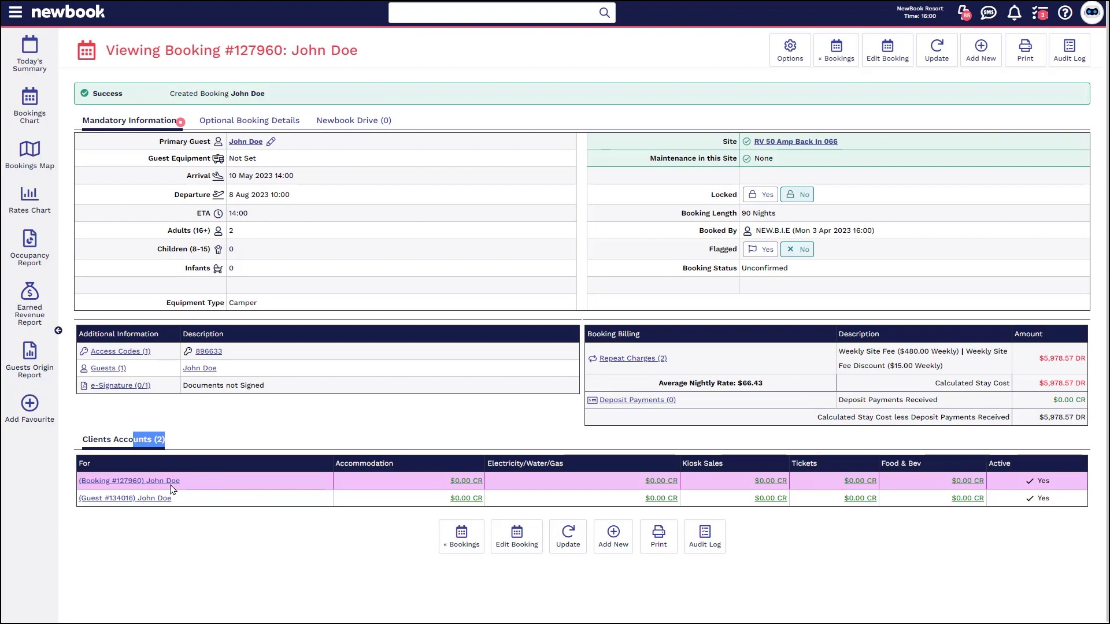
drag(187, 175, 310, 177)
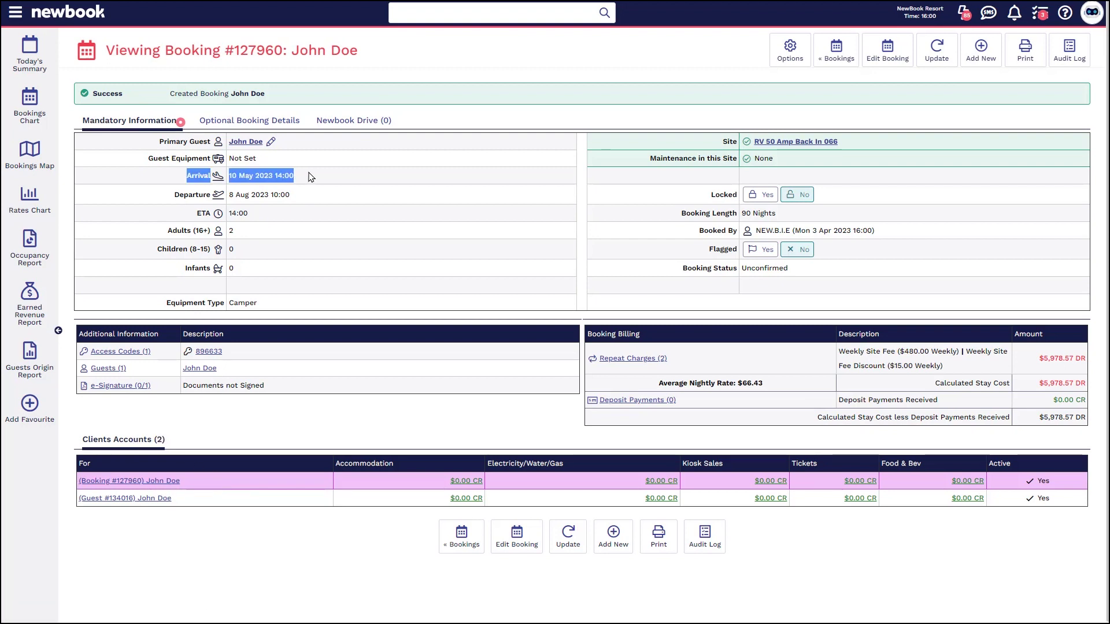
click(316, 193)
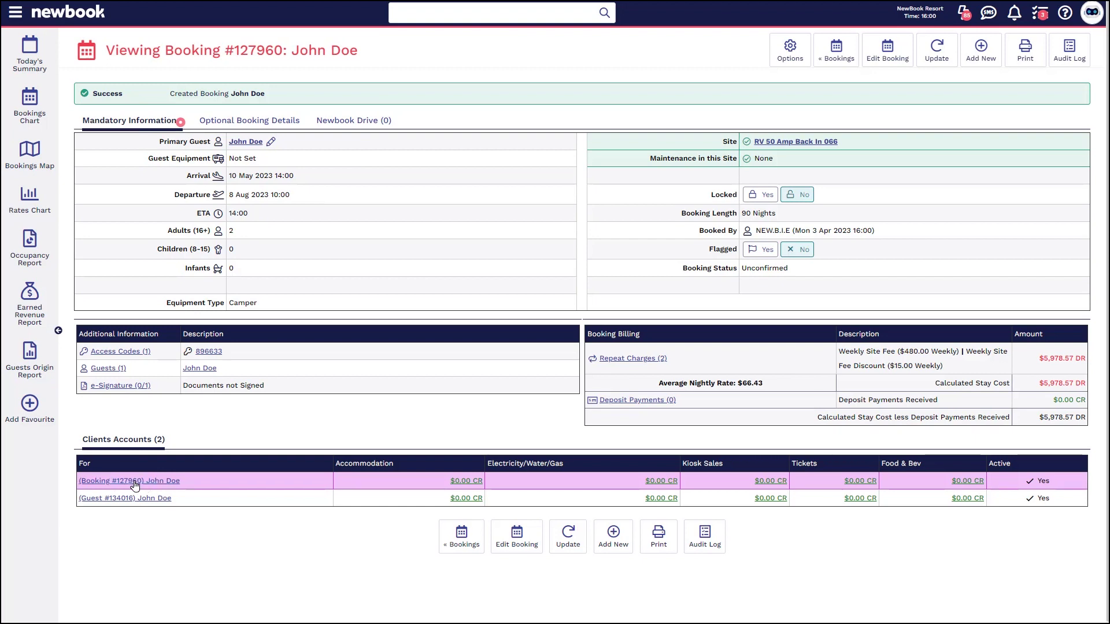
Open the booking's client account and generate 2 charges for the Weekly Site Fee repeat charge
click(154, 481)
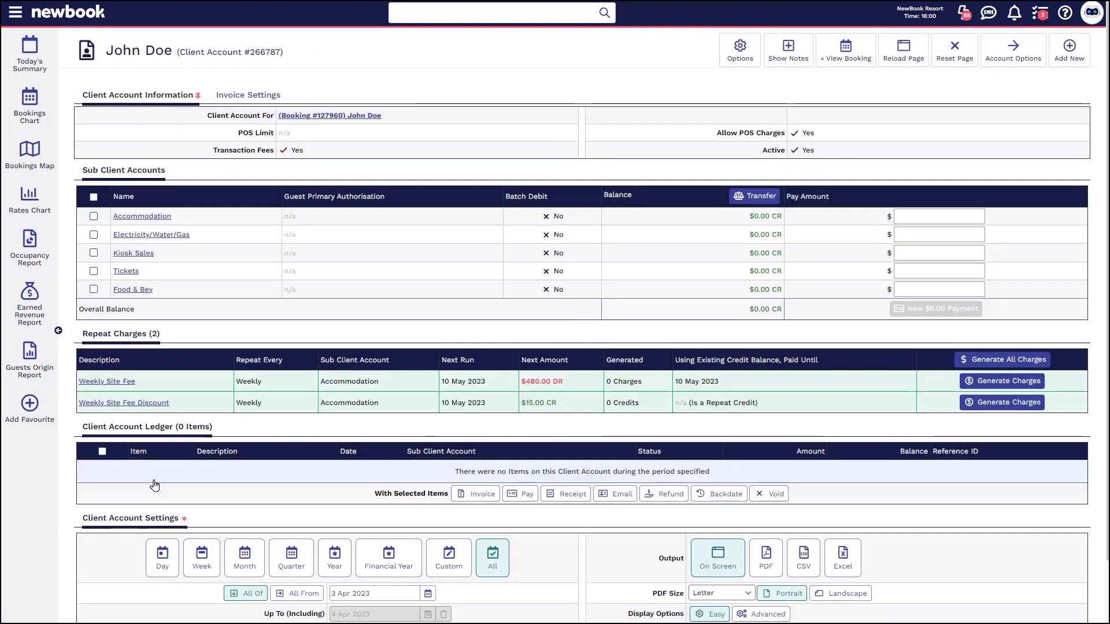
drag(161, 335, 82, 332)
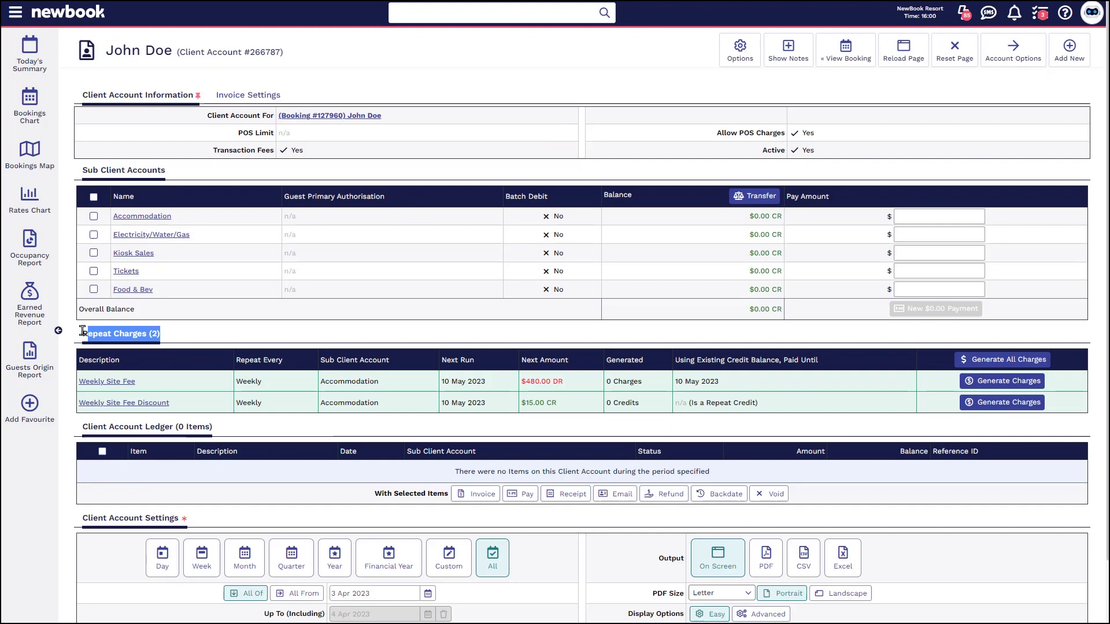
click(995, 386)
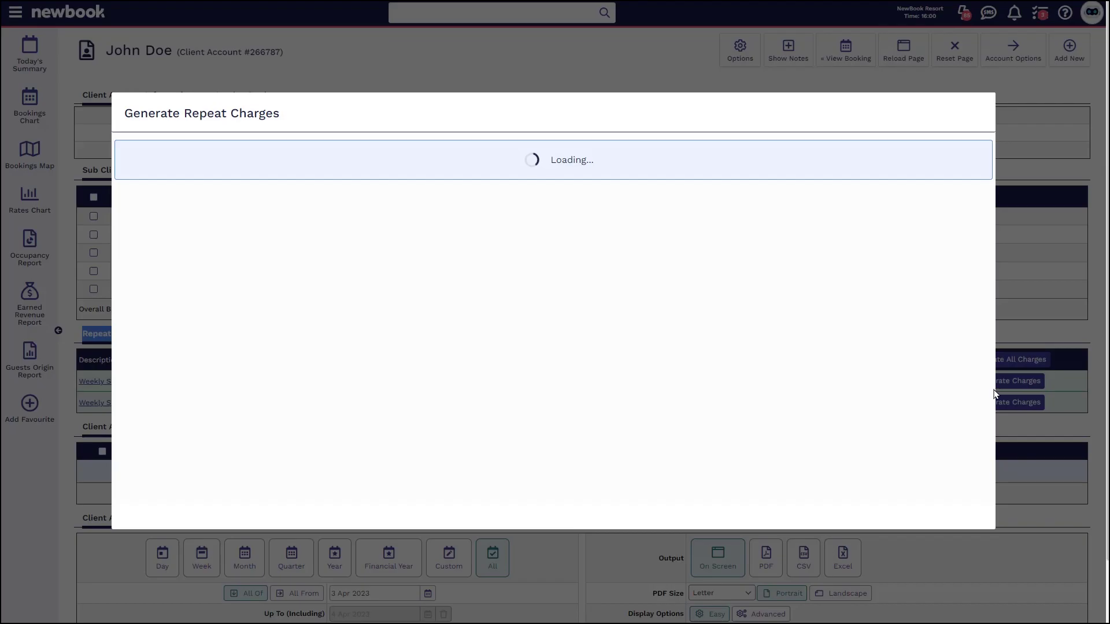
drag(475, 312, 556, 311)
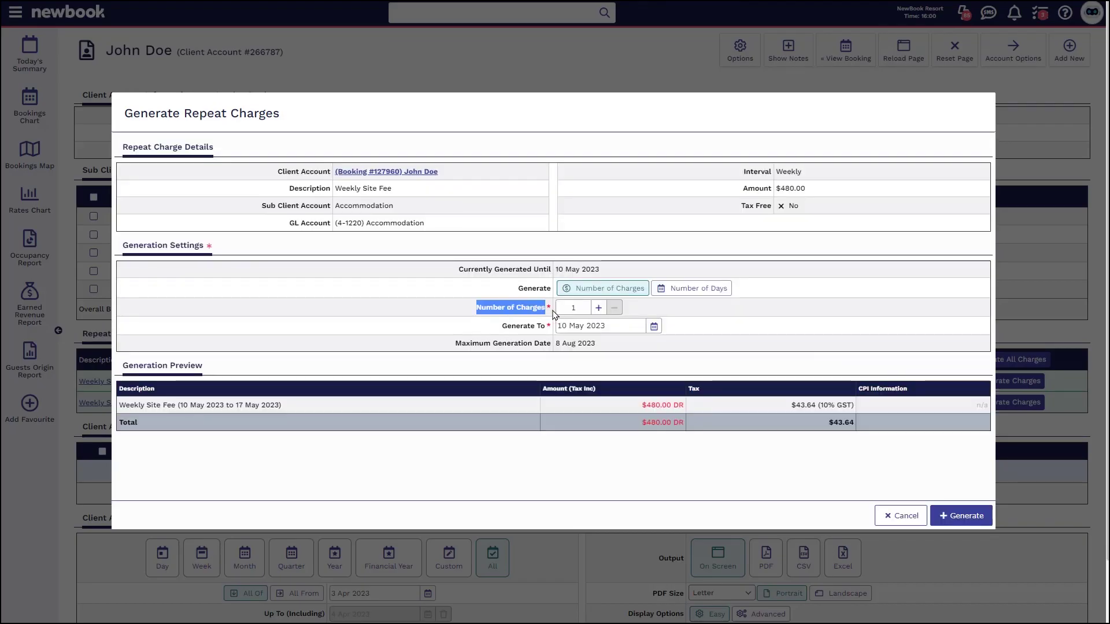
click(598, 307)
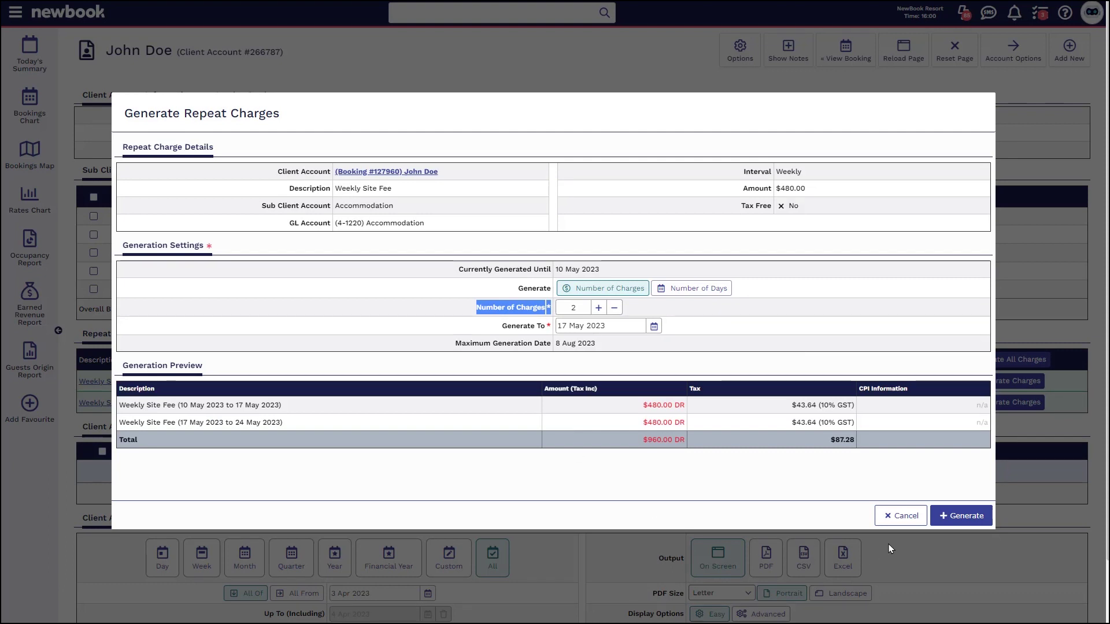
click(952, 522)
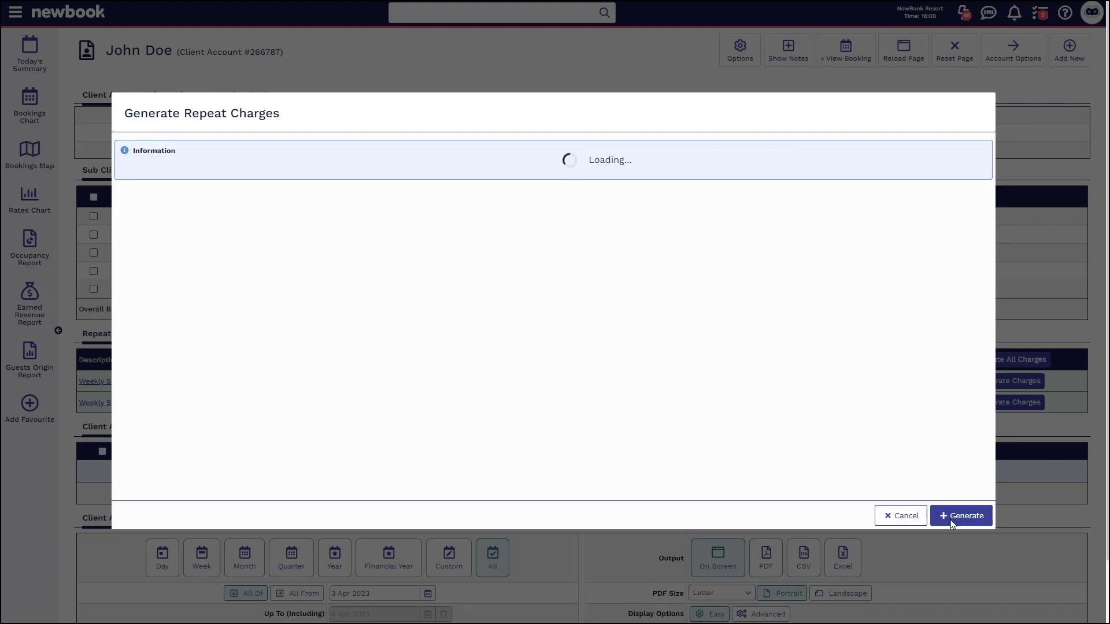
Generate 2 credits for the Weekly Site Fee Discount repeat charge
click(1009, 403)
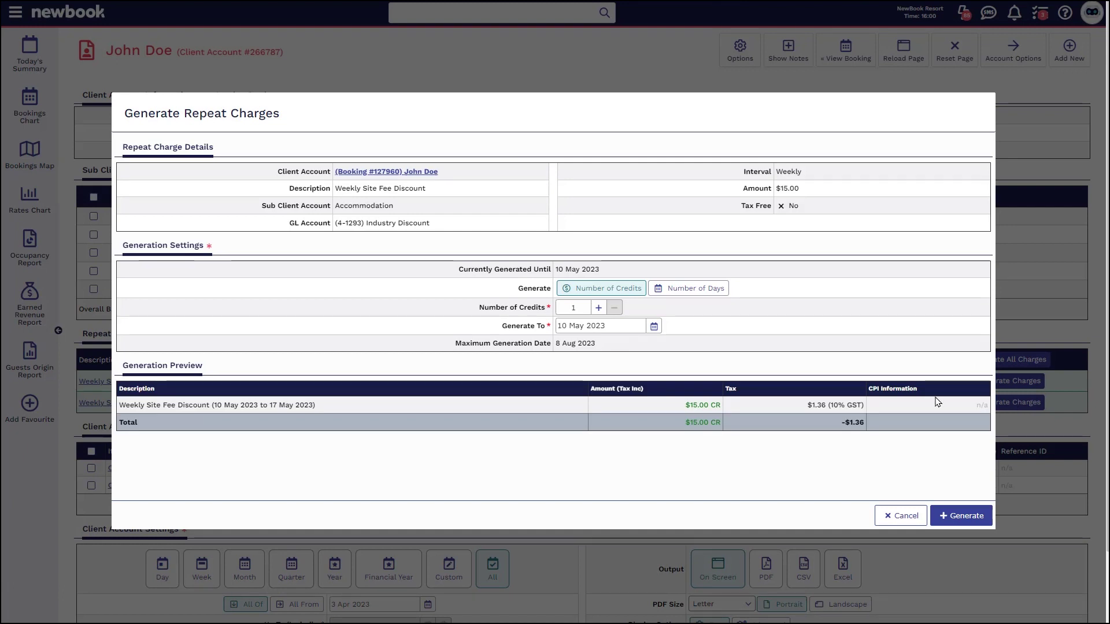
click(598, 307)
click(962, 520)
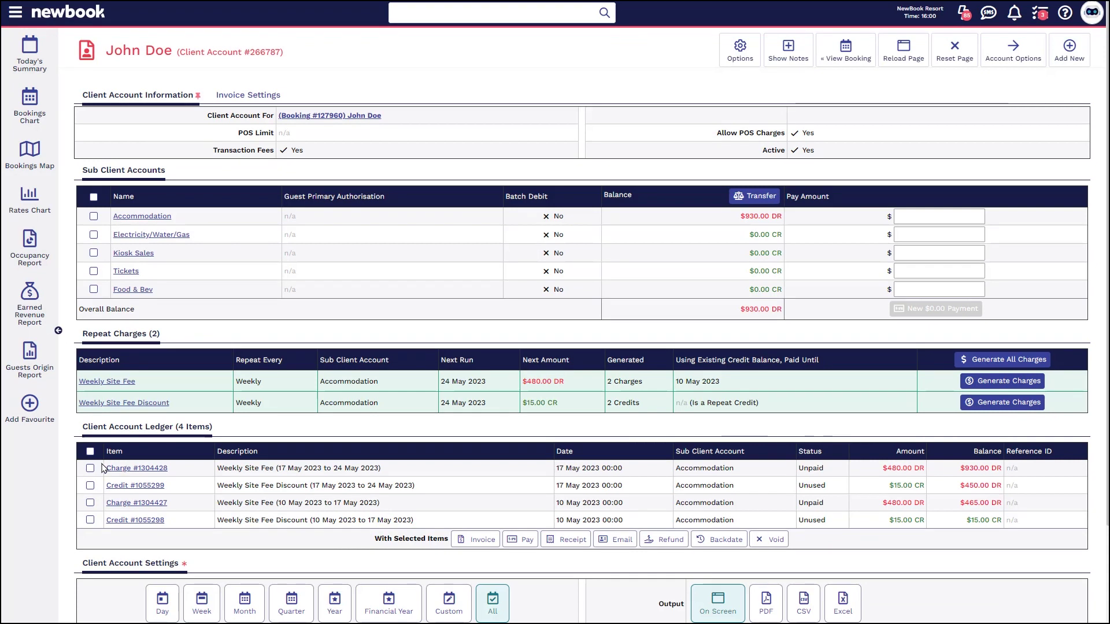
Examine the descriptions and amounts of the site fee charges and discount credits in the client account ledger
double_click(200, 468)
drag(219, 486, 352, 486)
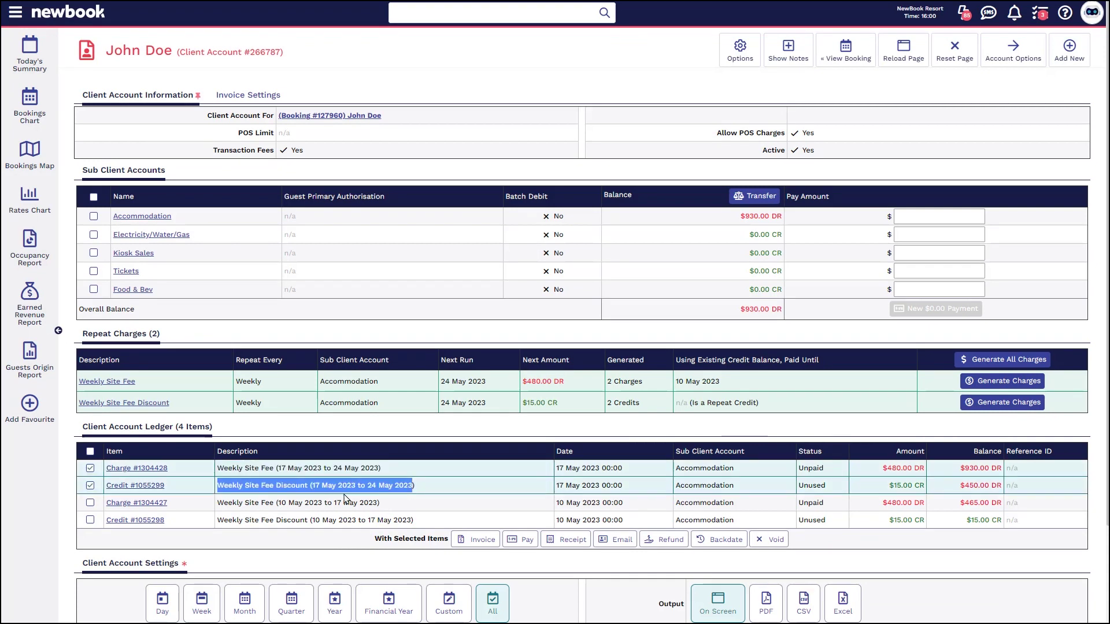
drag(218, 502, 338, 515)
drag(218, 524, 397, 523)
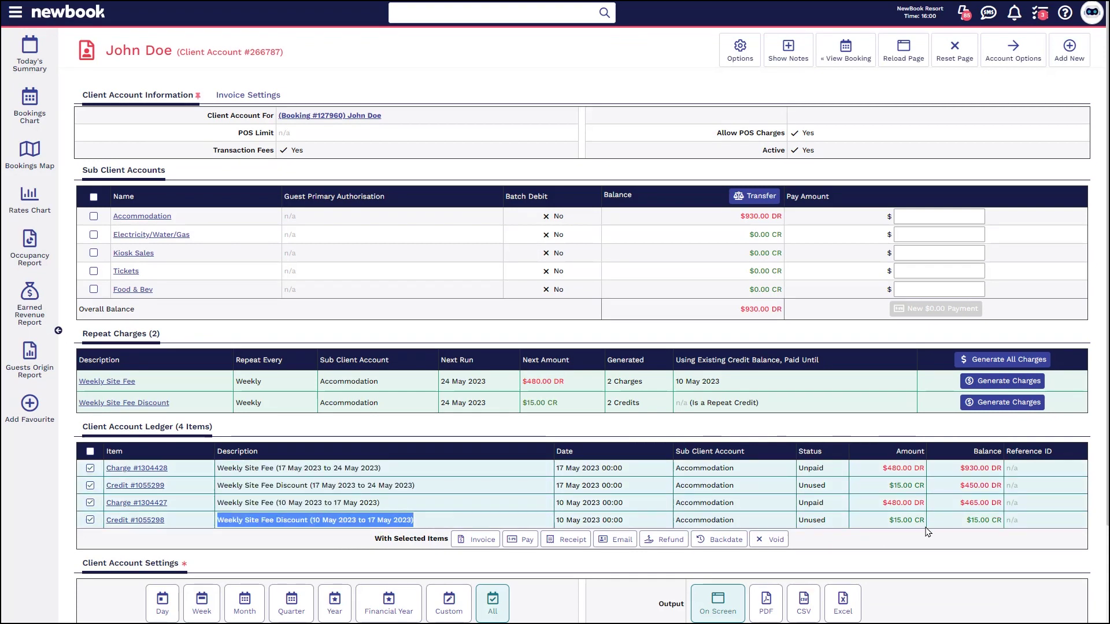
drag(887, 468, 919, 468)
double_click(893, 485)
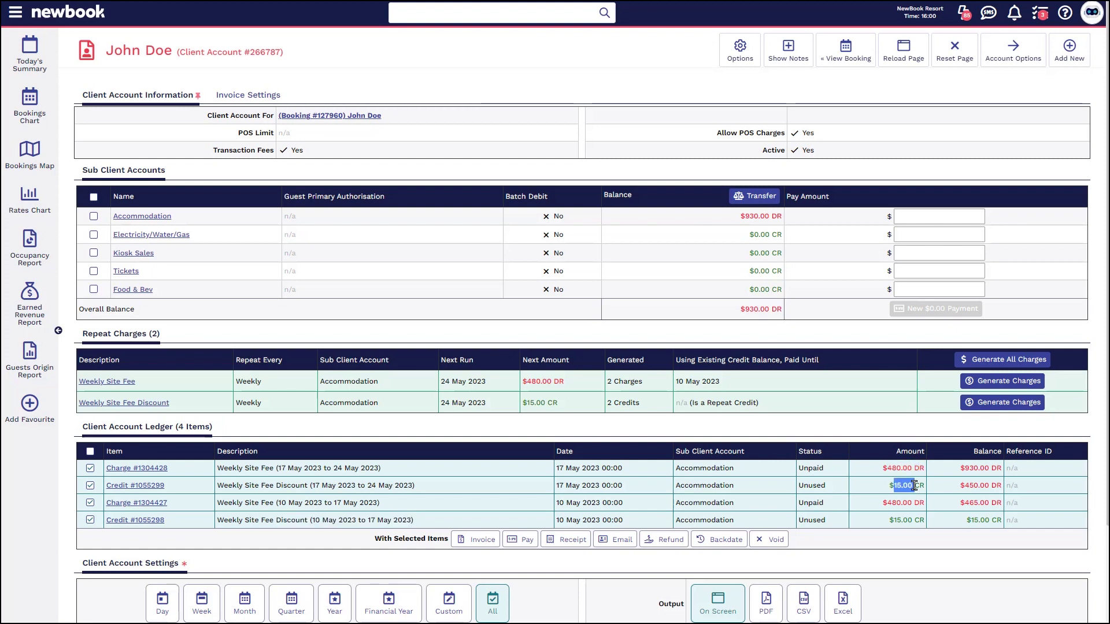
Select all items in the client account ledger and look over the actions available for them
click(90, 451)
drag(374, 542, 438, 541)
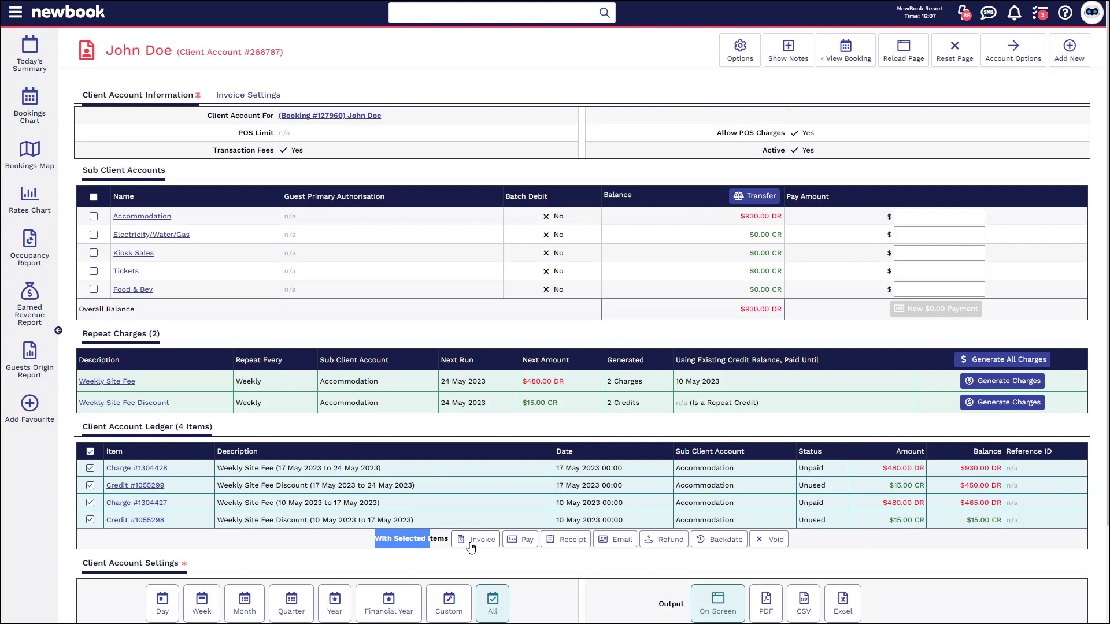
click(435, 550)
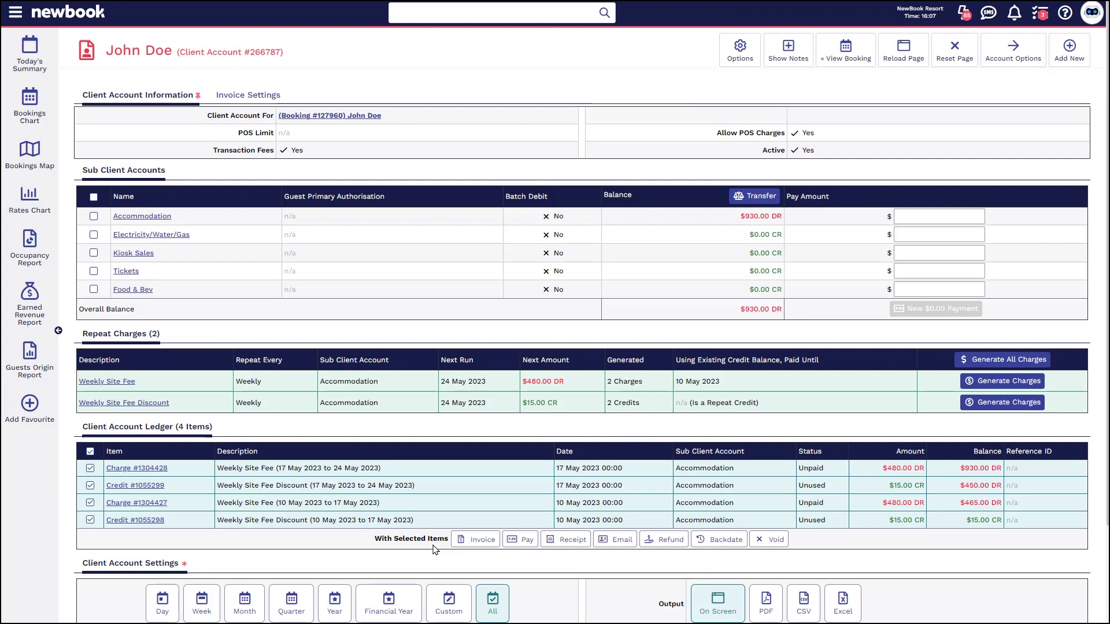
Find and open the Booking Repeat Charges Report and set its period to Month
click(15, 13)
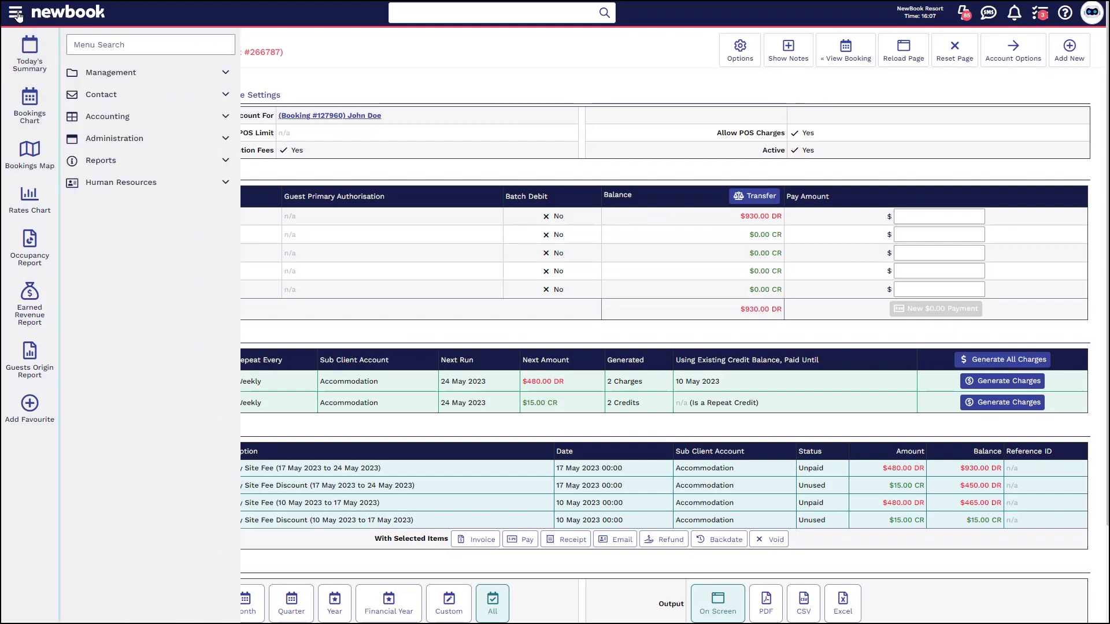
text(repeat)
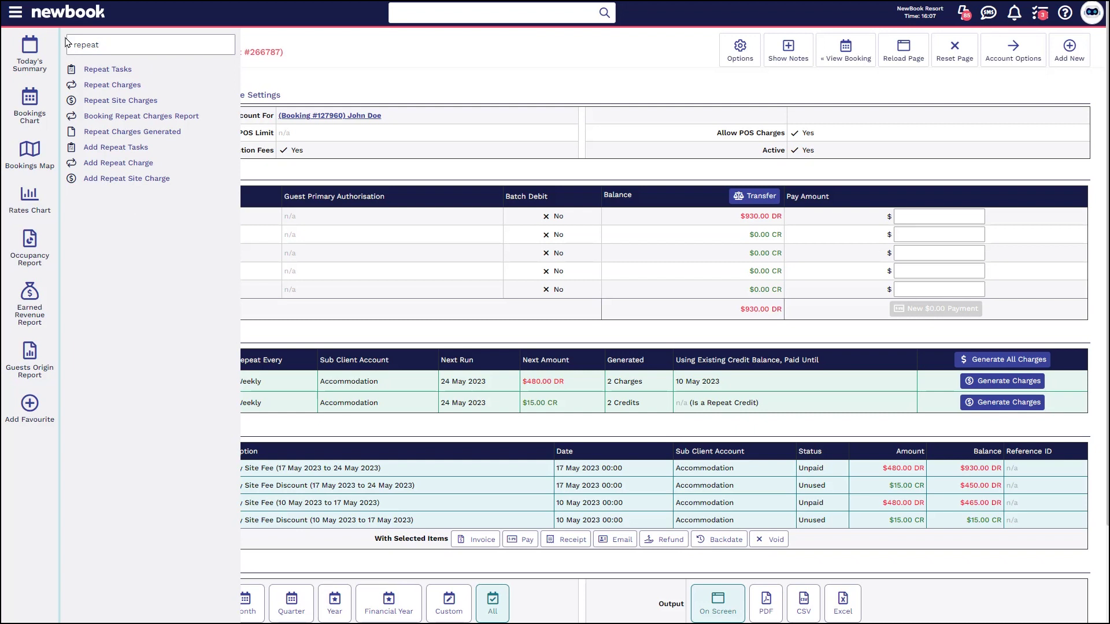
click(137, 119)
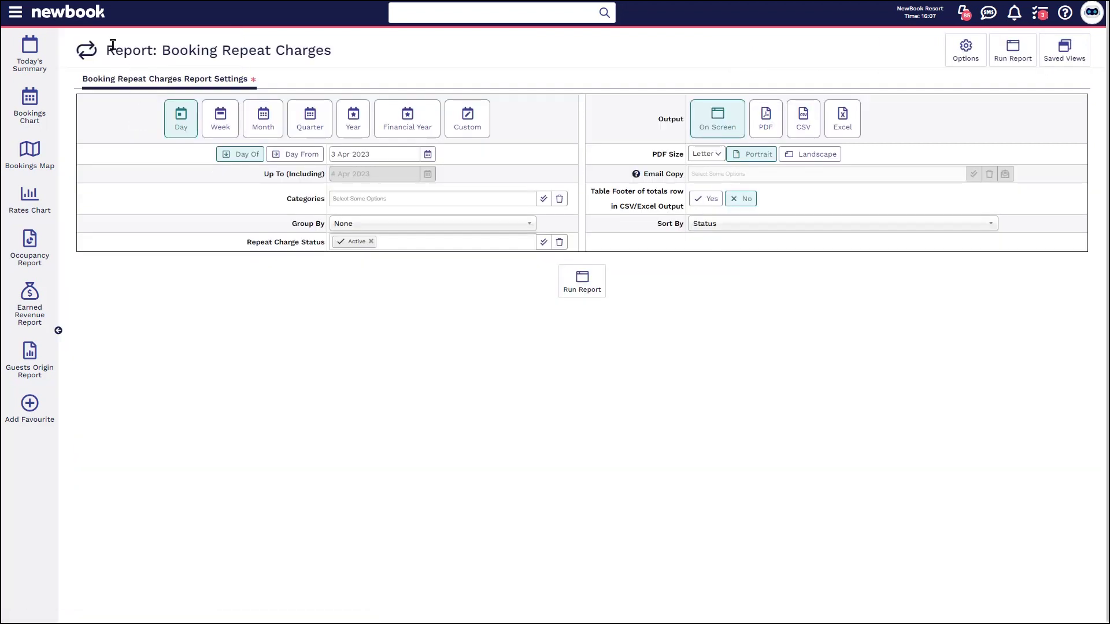
drag(107, 46, 396, 50)
click(396, 51)
click(263, 119)
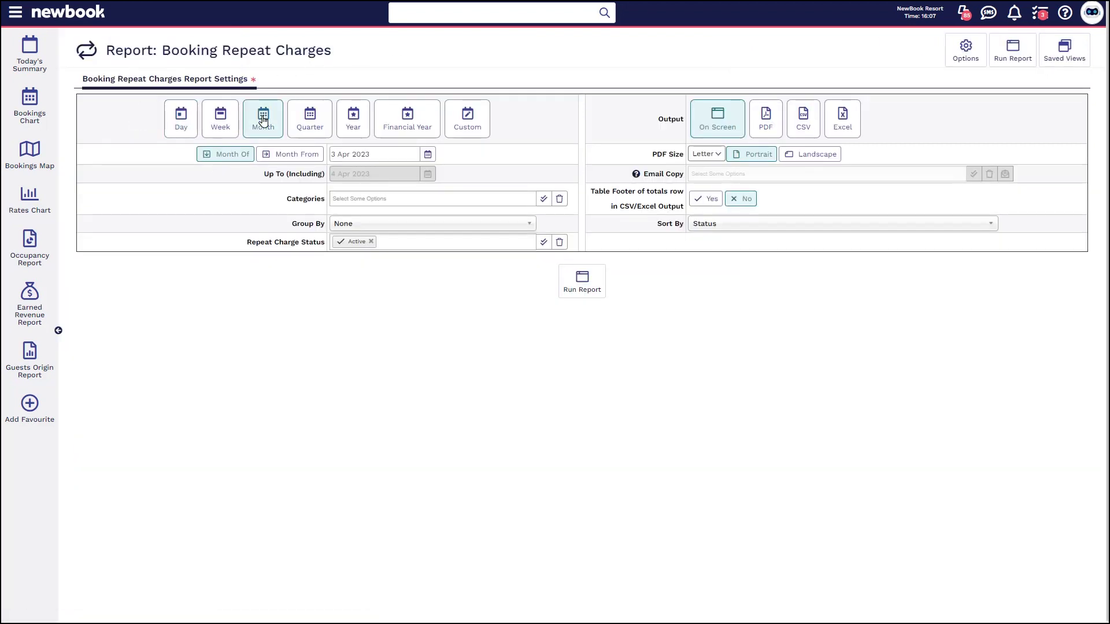
Run the report for active repeat charges and look over the overdue status and the actions available with all bookings selected
drag(238, 248, 366, 251)
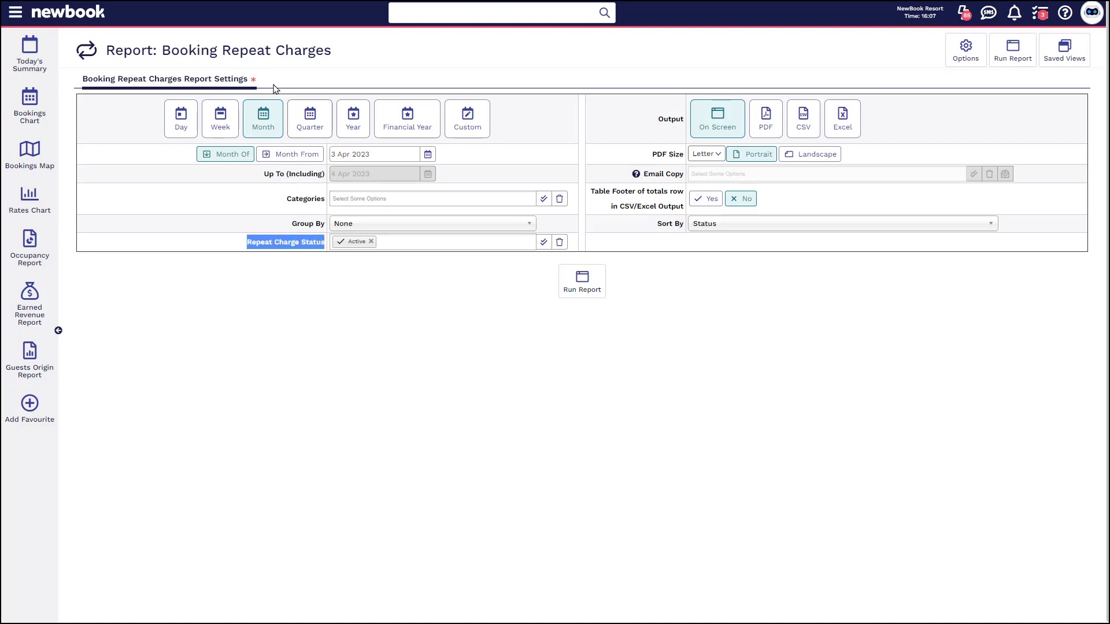
click(578, 295)
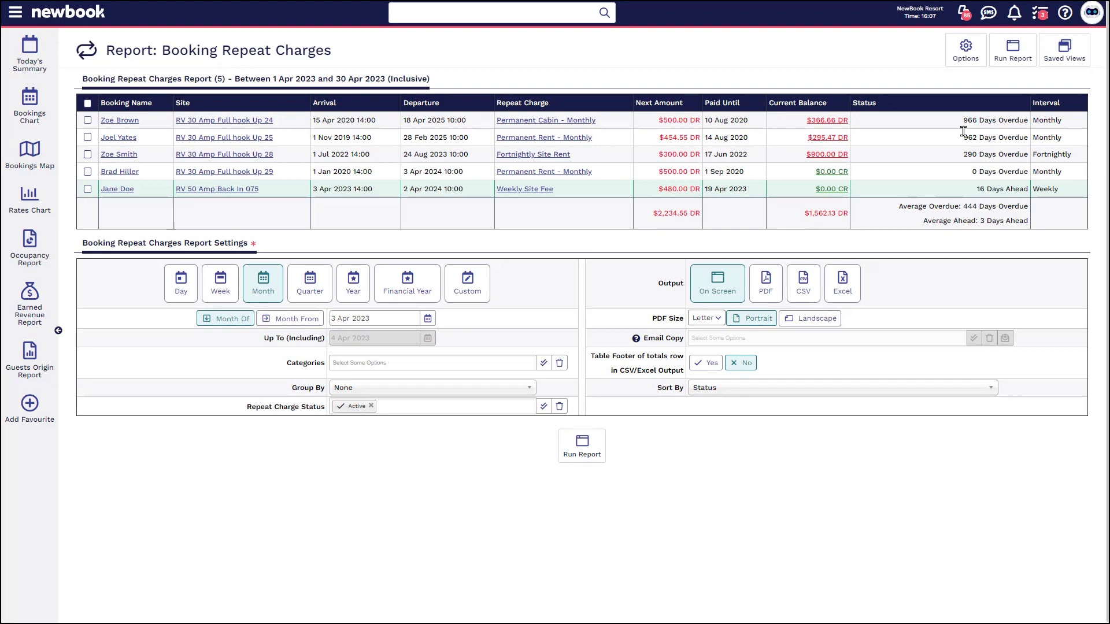
drag(961, 120, 1023, 120)
click(1015, 120)
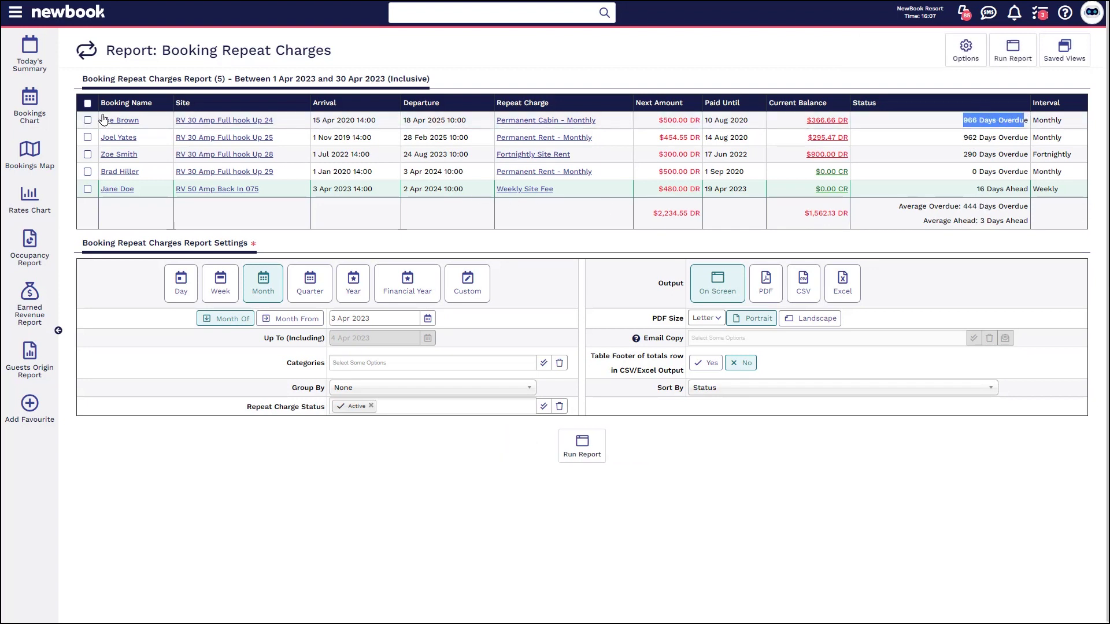
click(88, 104)
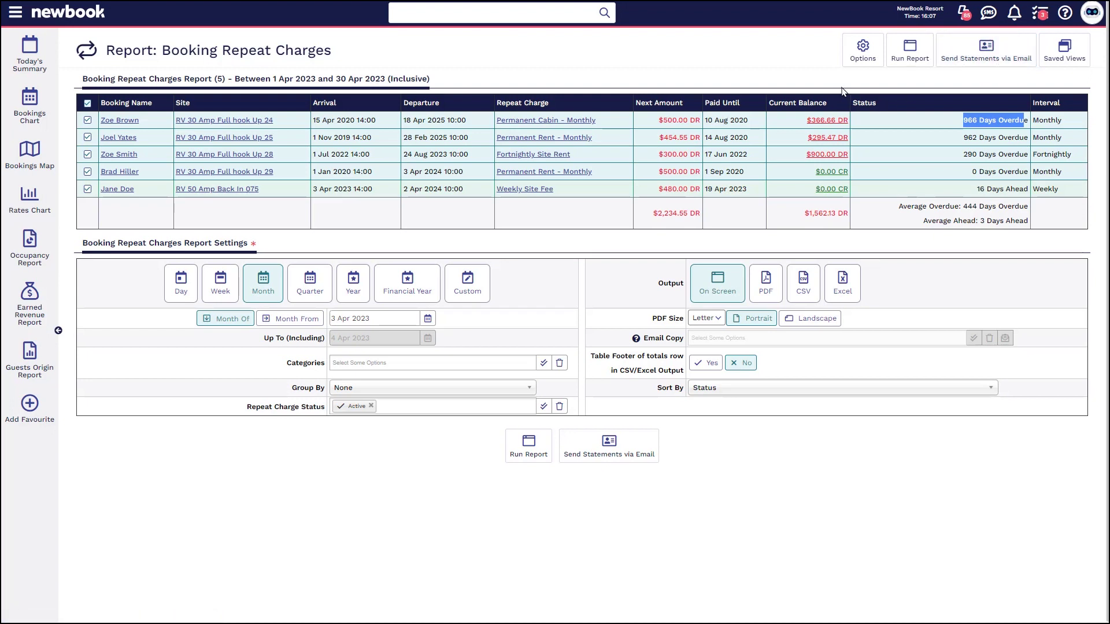
click(87, 104)
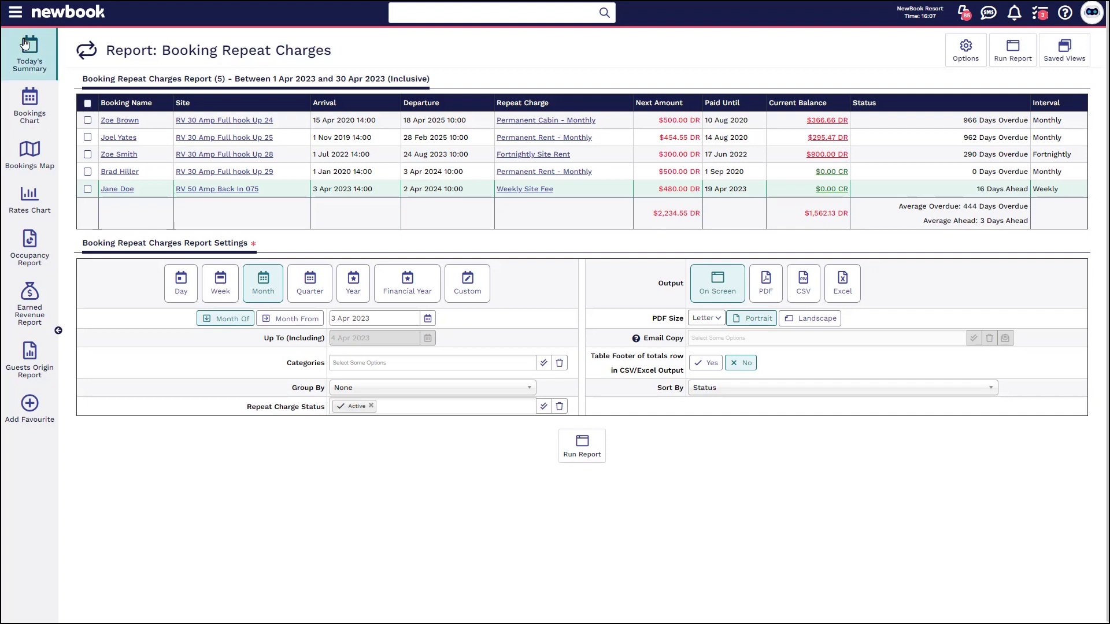
Find the accommodation Categories list and open the Annual category
click(12, 13)
text(categ)
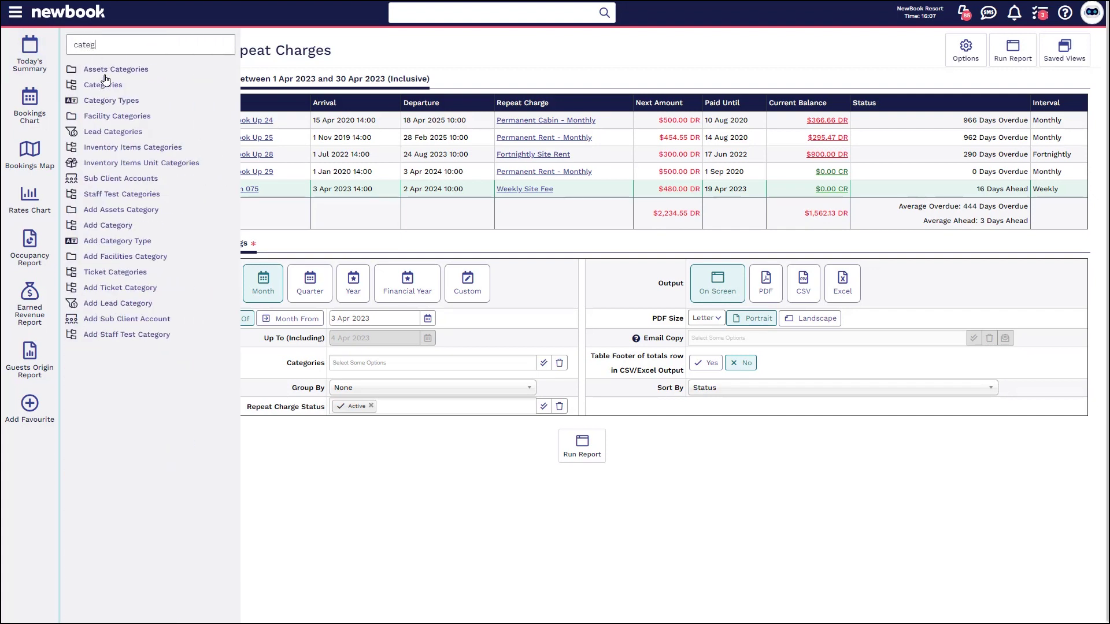
click(103, 88)
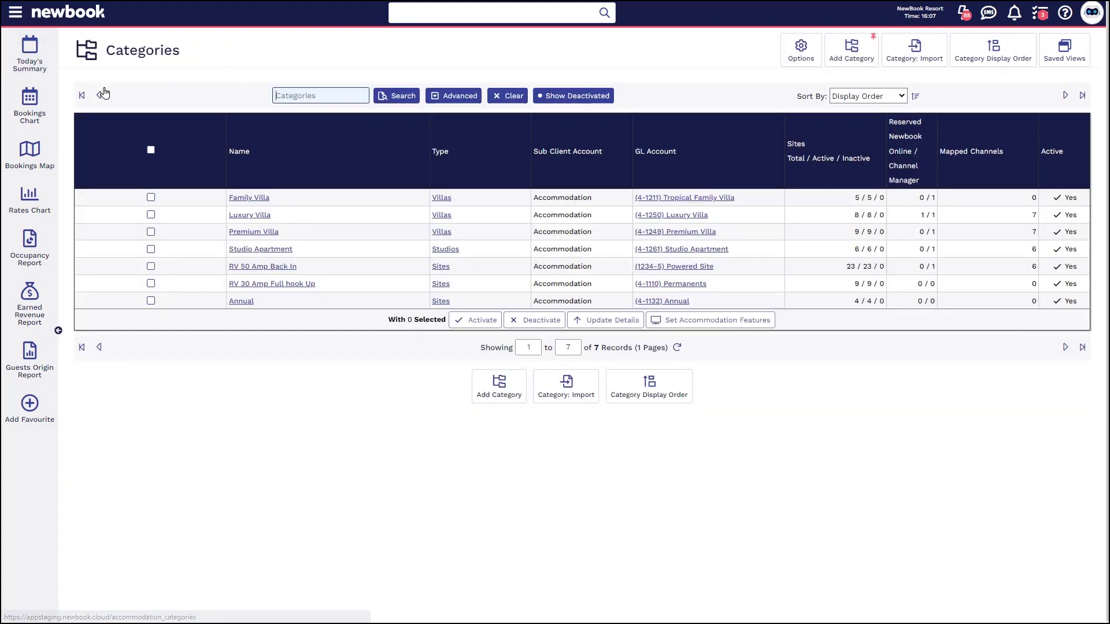
click(257, 301)
drag(260, 303, 229, 302)
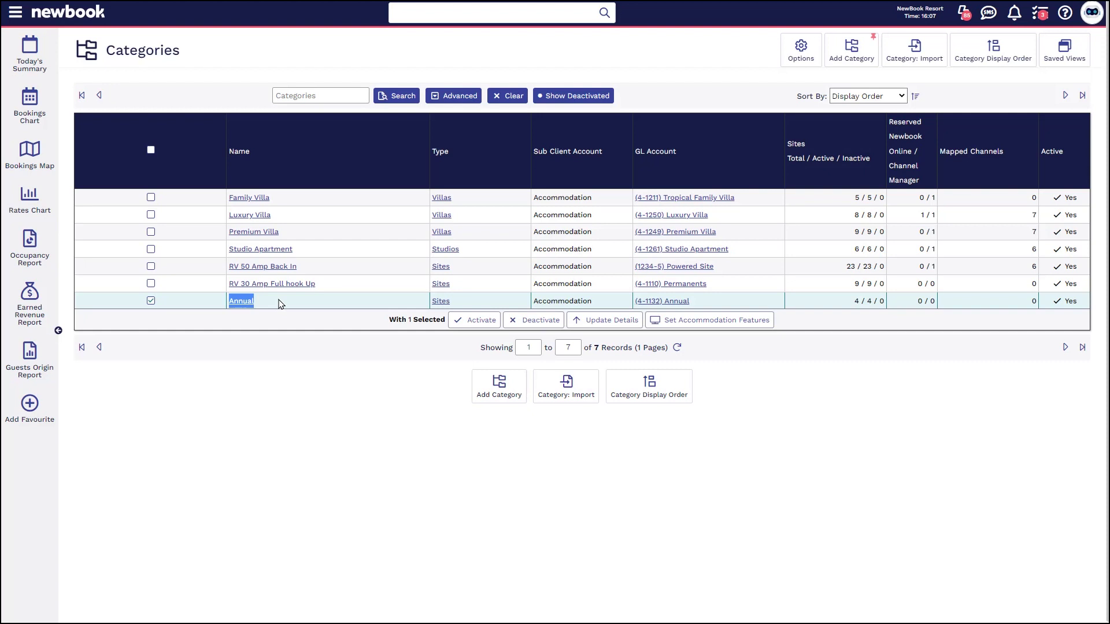
click(242, 301)
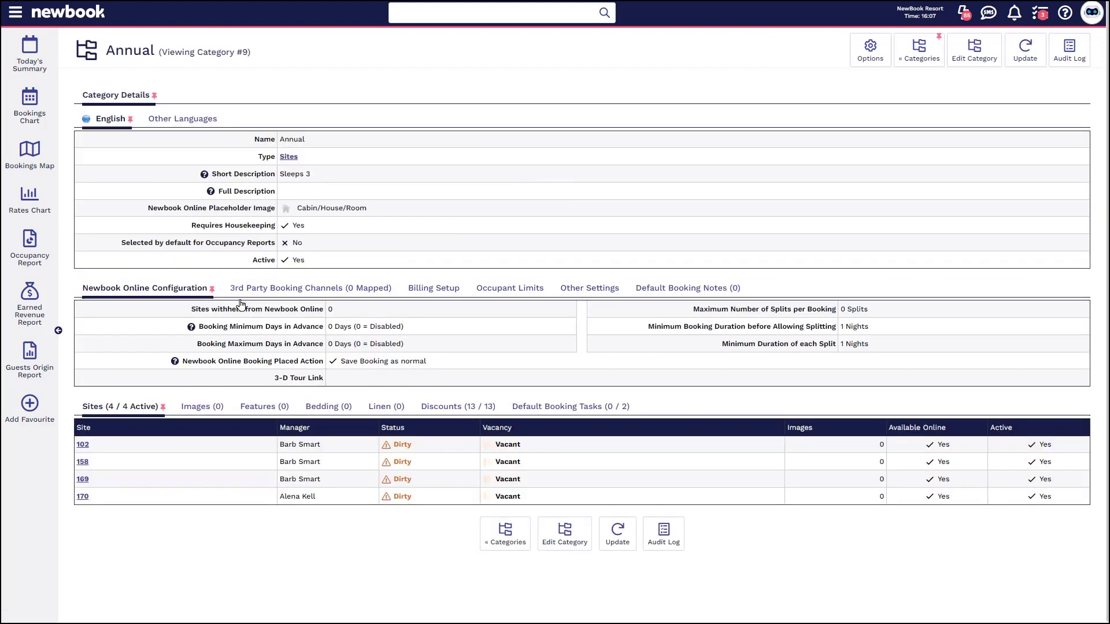
Start editing the Annual category and bring up the Default Repeat Charges section of its Billing Setup
click(974, 49)
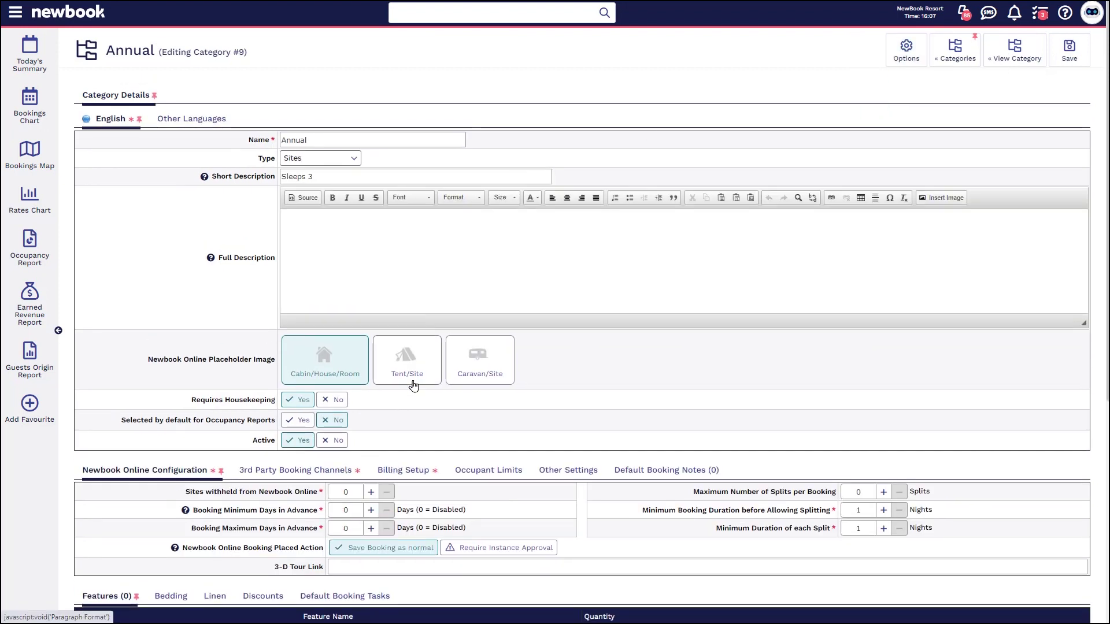
click(403, 470)
scroll(409, 471, down, 3)
drag(76, 397, 186, 398)
click(194, 398)
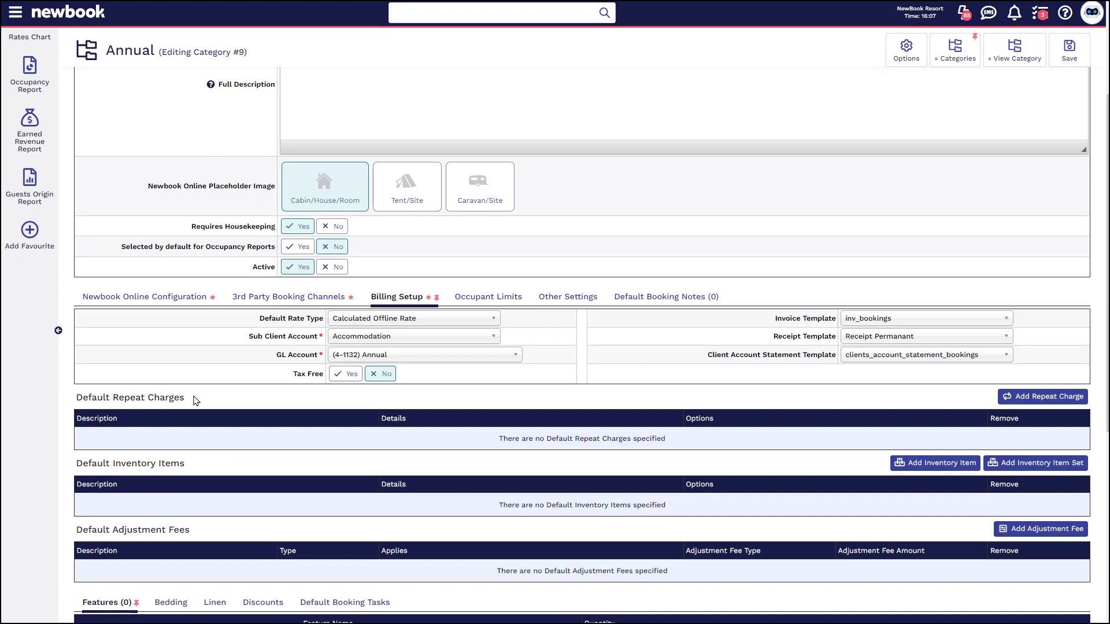
Add the Weekly Site Fee inventory item as a default repeat charge of the Annual category and save the category
click(1040, 397)
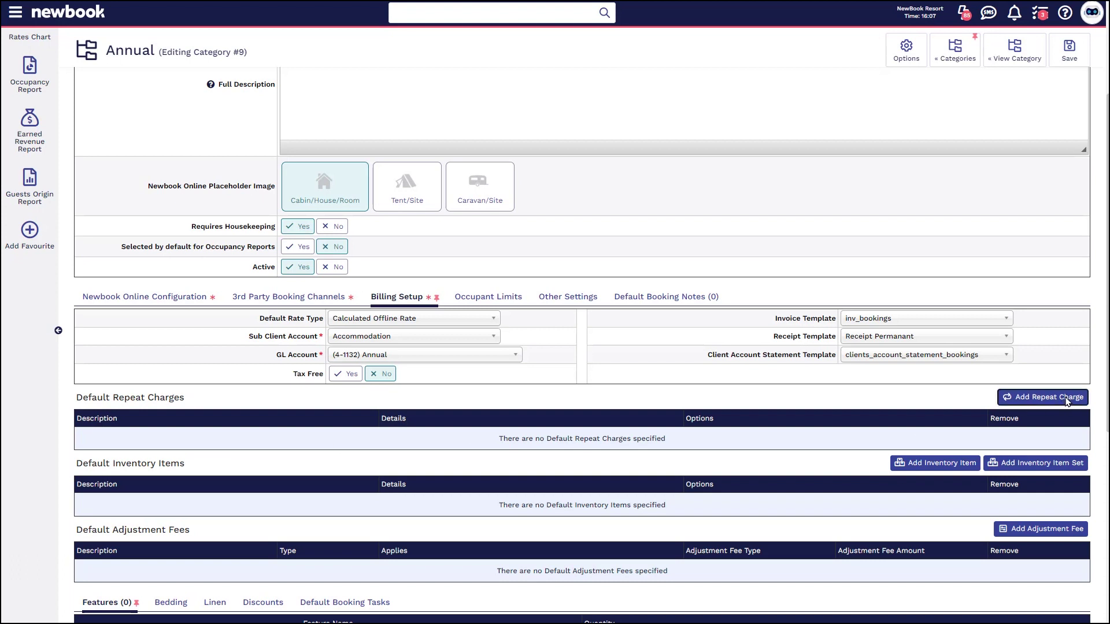
text(we)
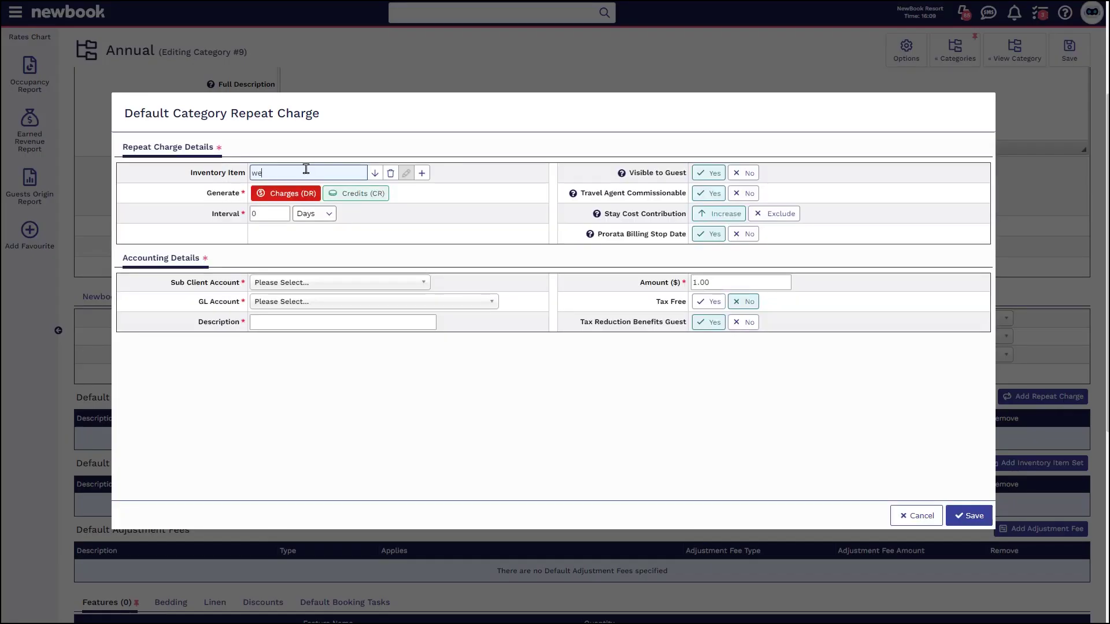
text(ekly sit)
click(311, 197)
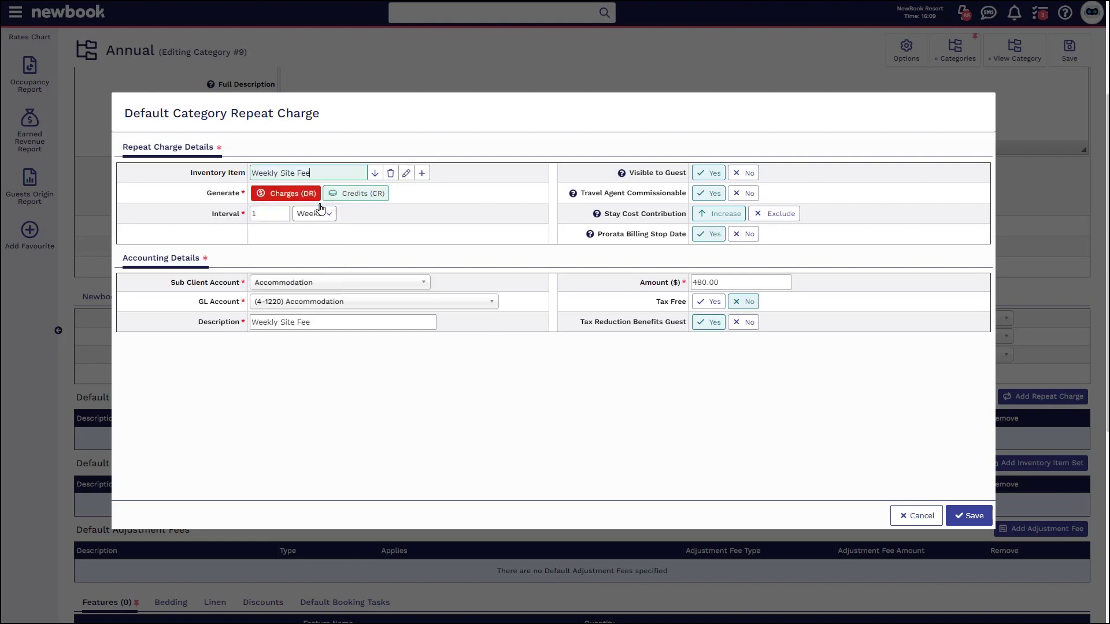
click(968, 515)
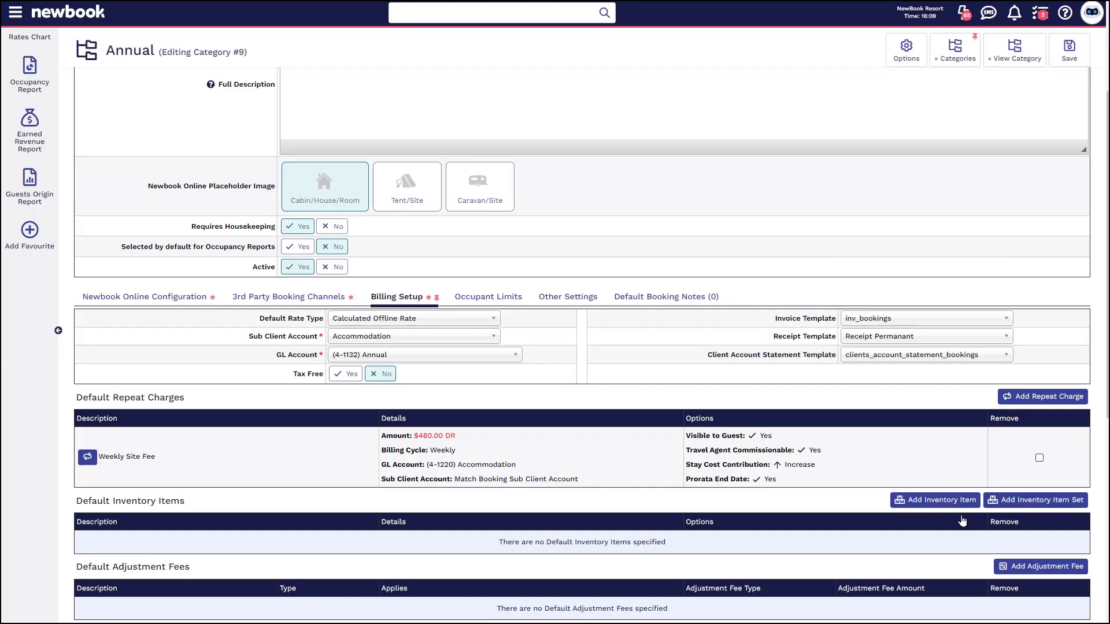
click(1069, 49)
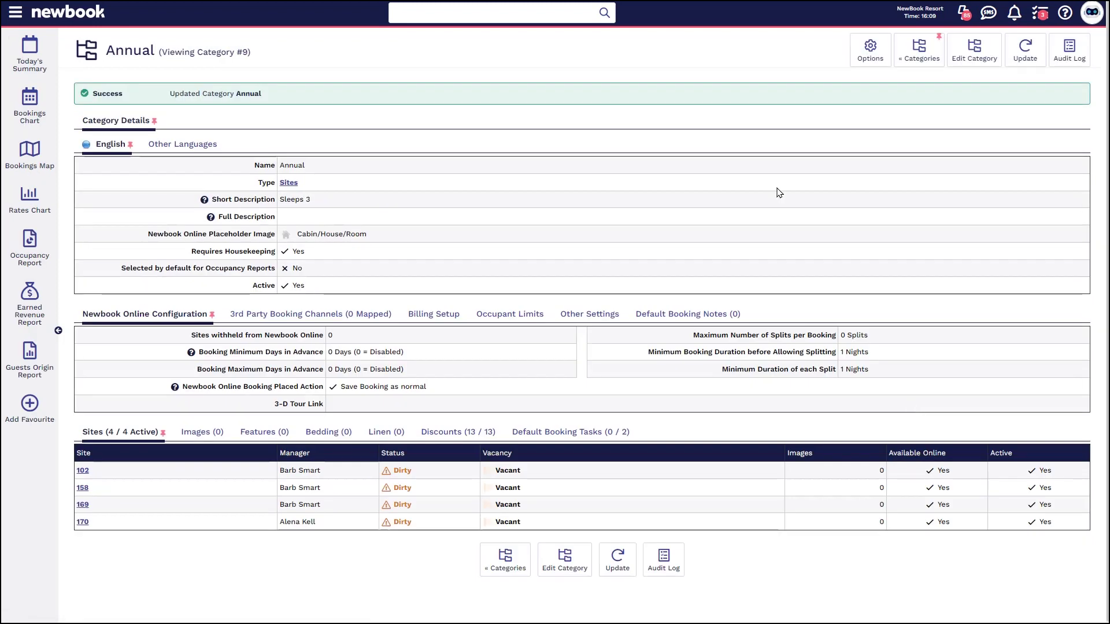